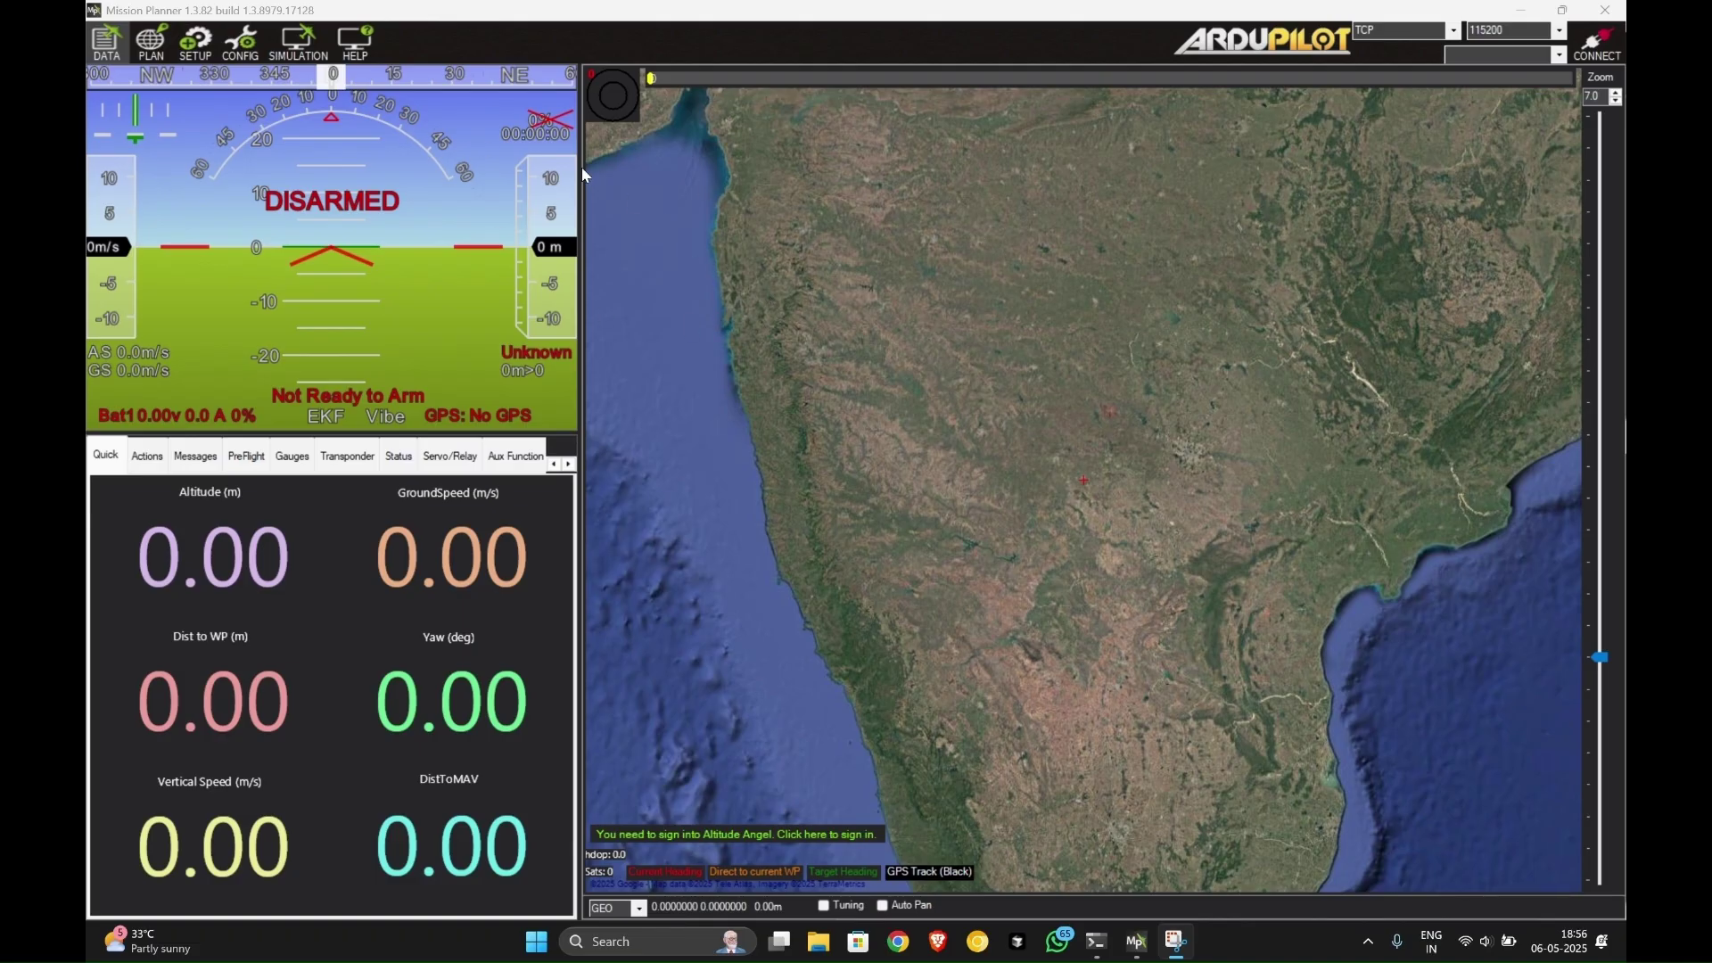
# Step: Start a hexa-model multirotor SITL simulation on Stable firmware
pyautogui.click(305, 52)
pyautogui.click(305, 52)
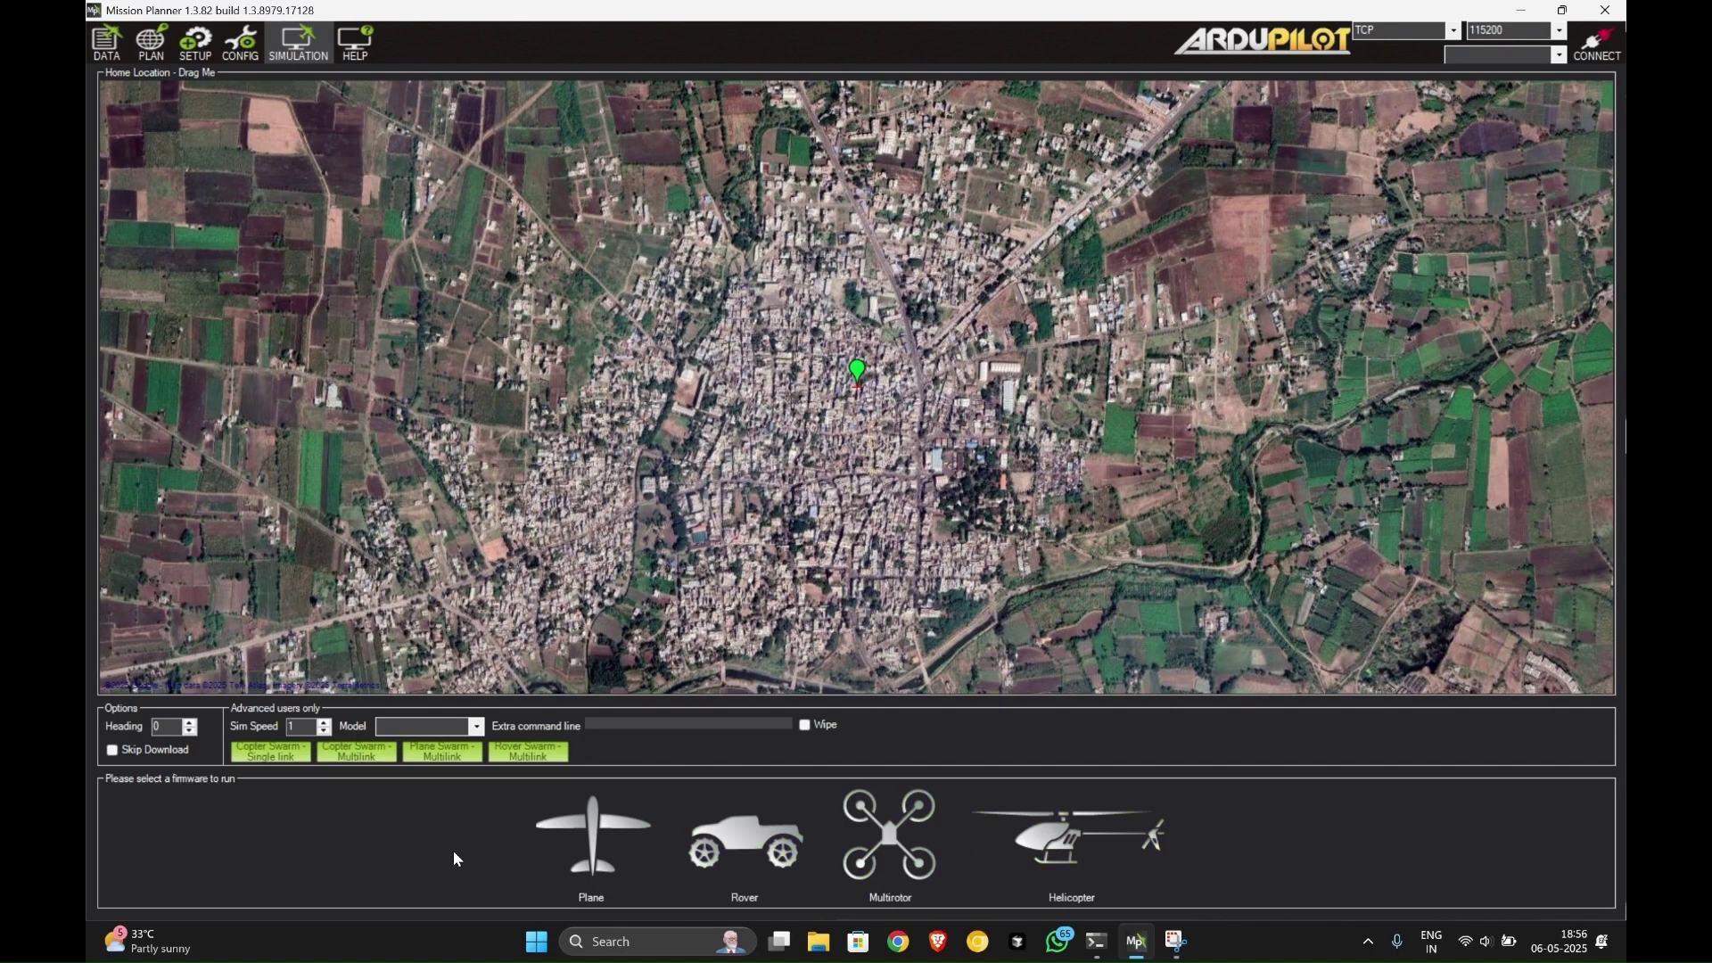
pyautogui.click(471, 728)
pyautogui.click(410, 528)
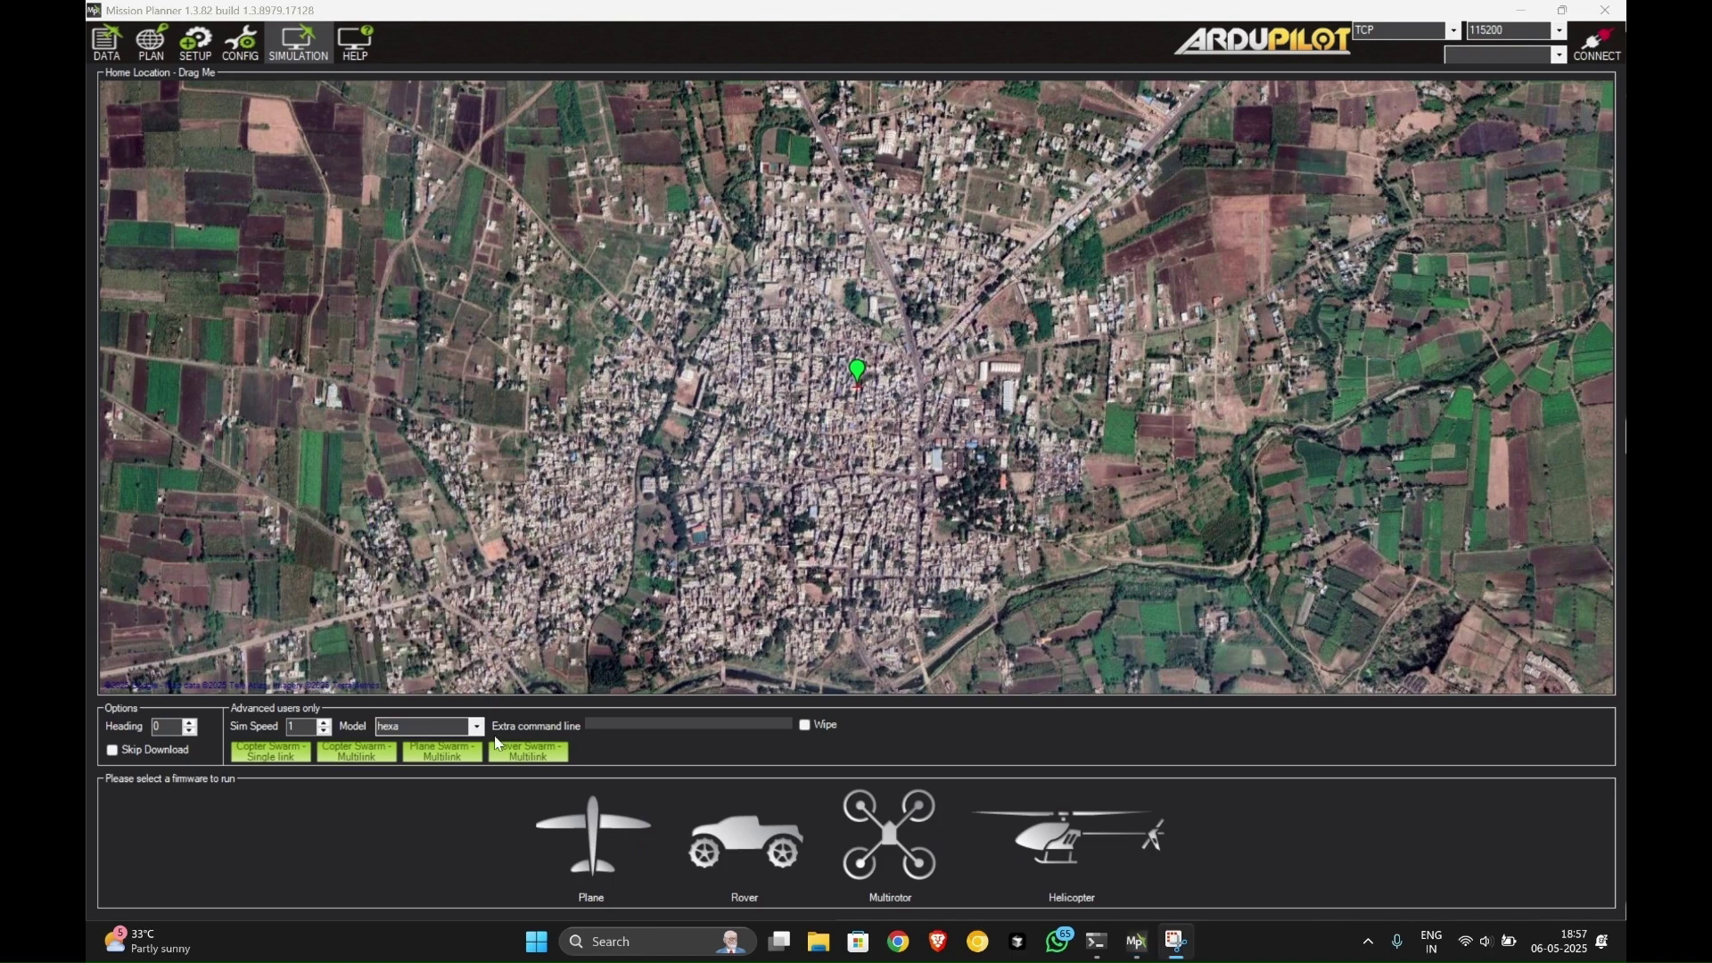
pyautogui.click(890, 834)
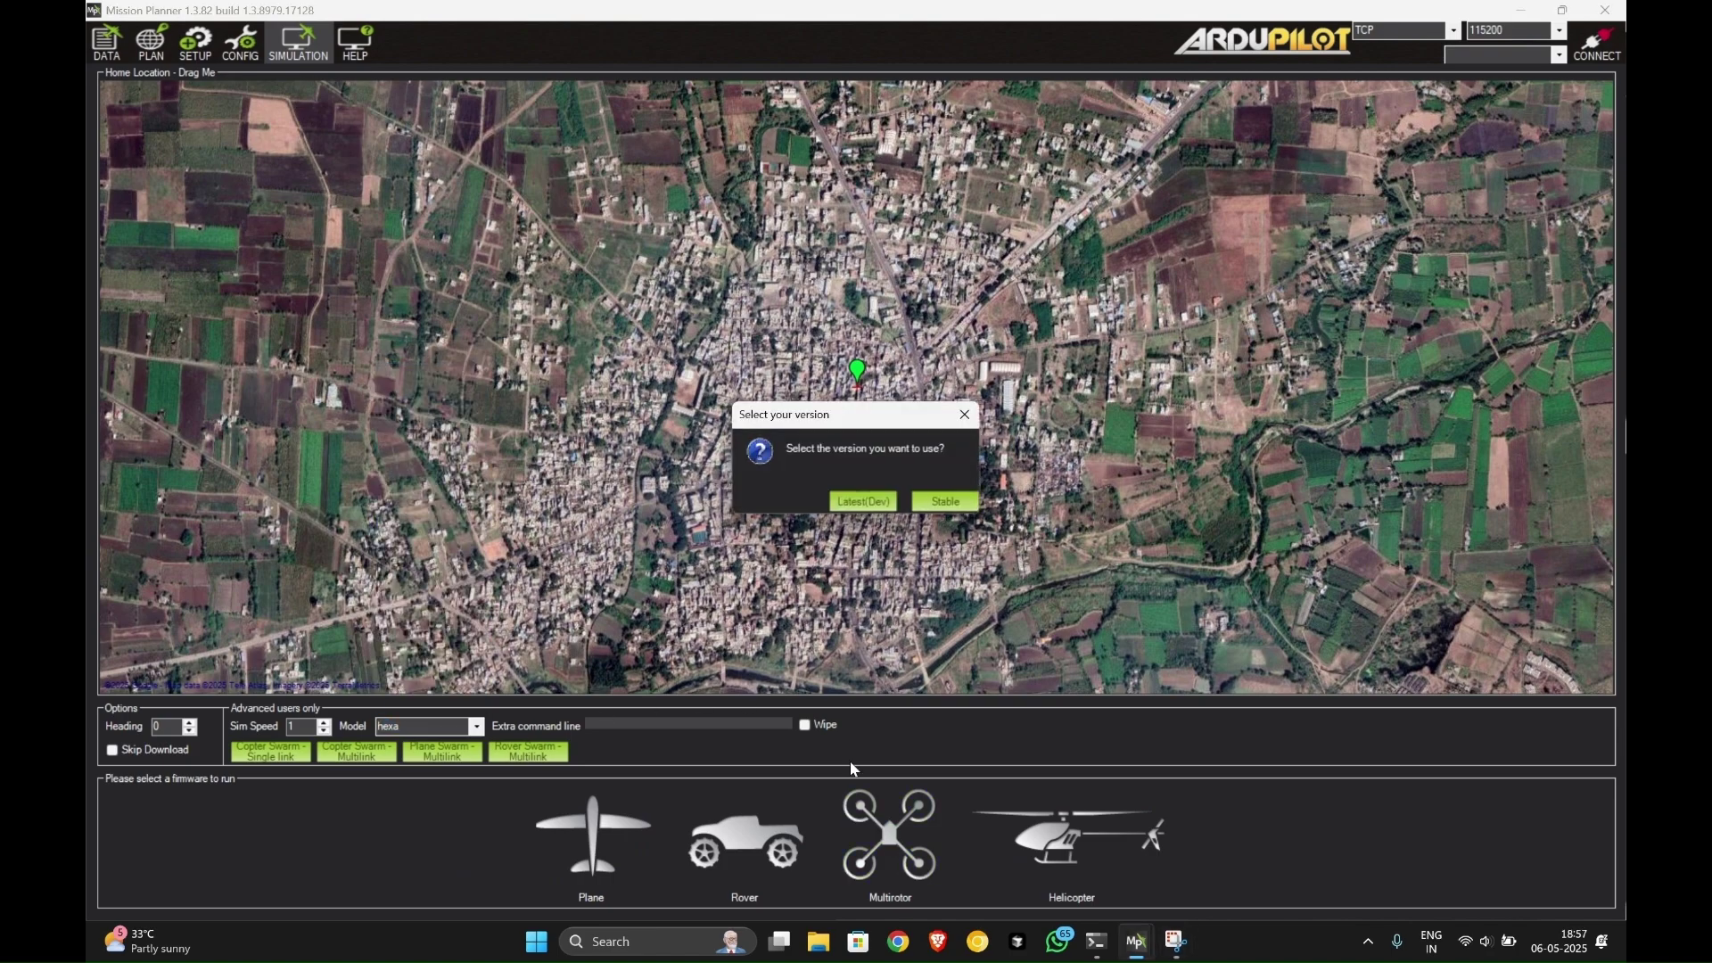
pyautogui.click(945, 503)
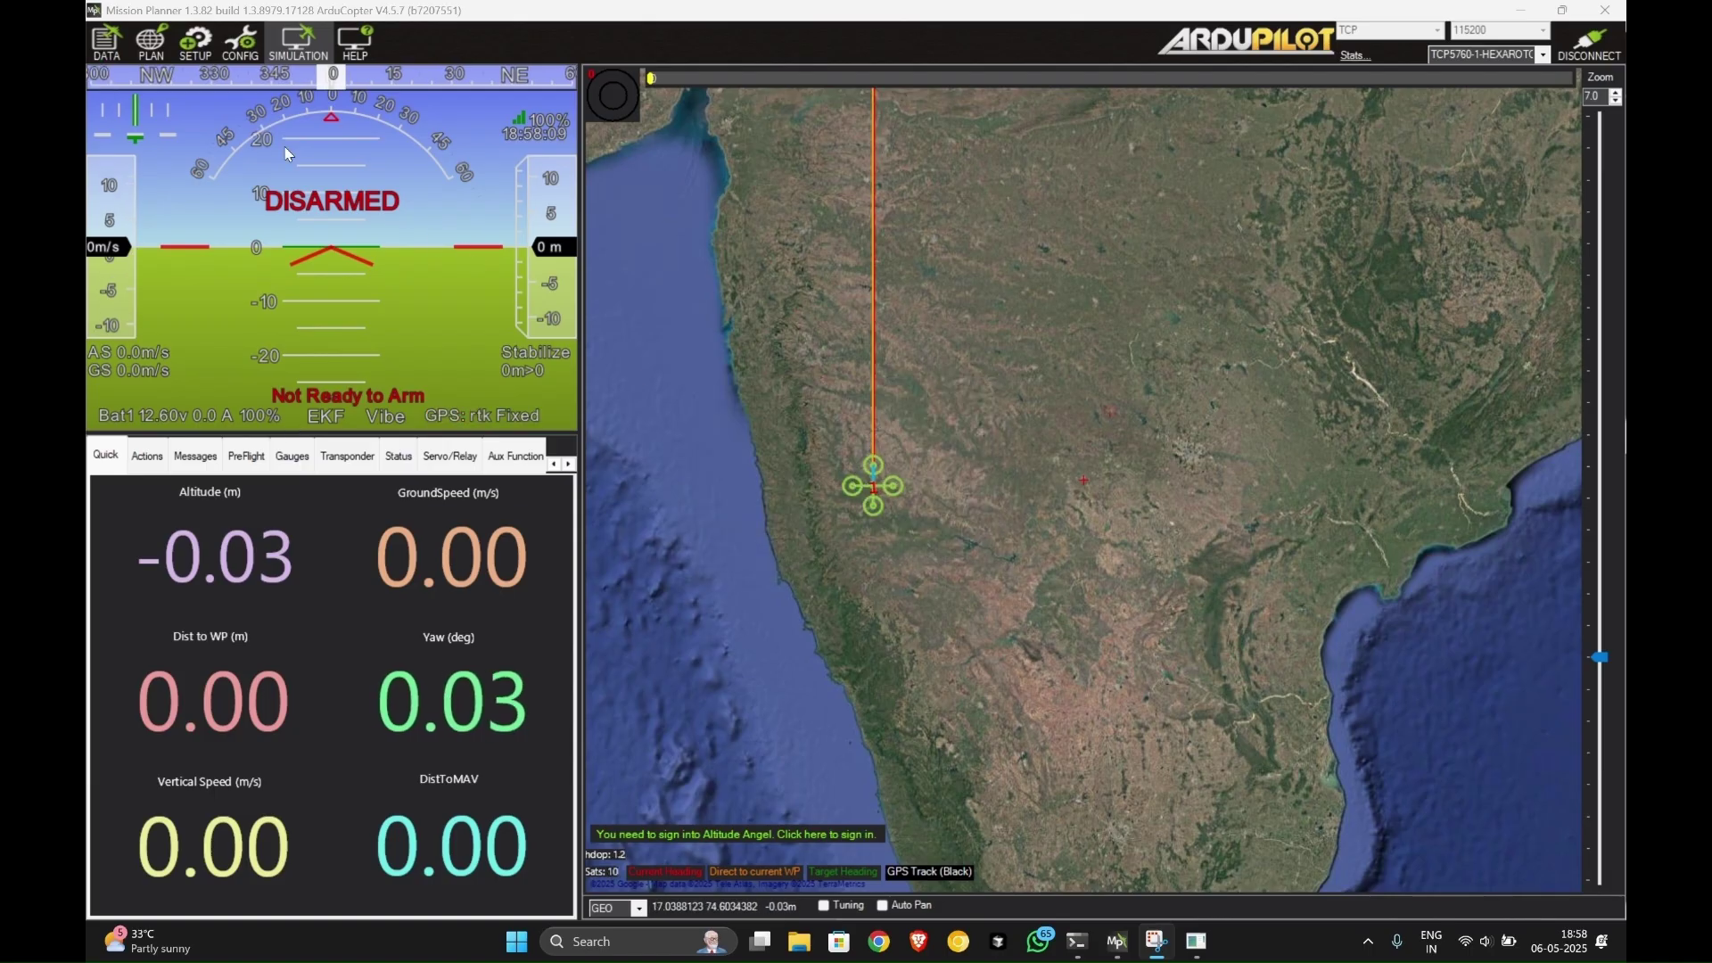
# Step: In the plan view, place waypoints 1–5 running north and east of home
pyautogui.click(149, 64)
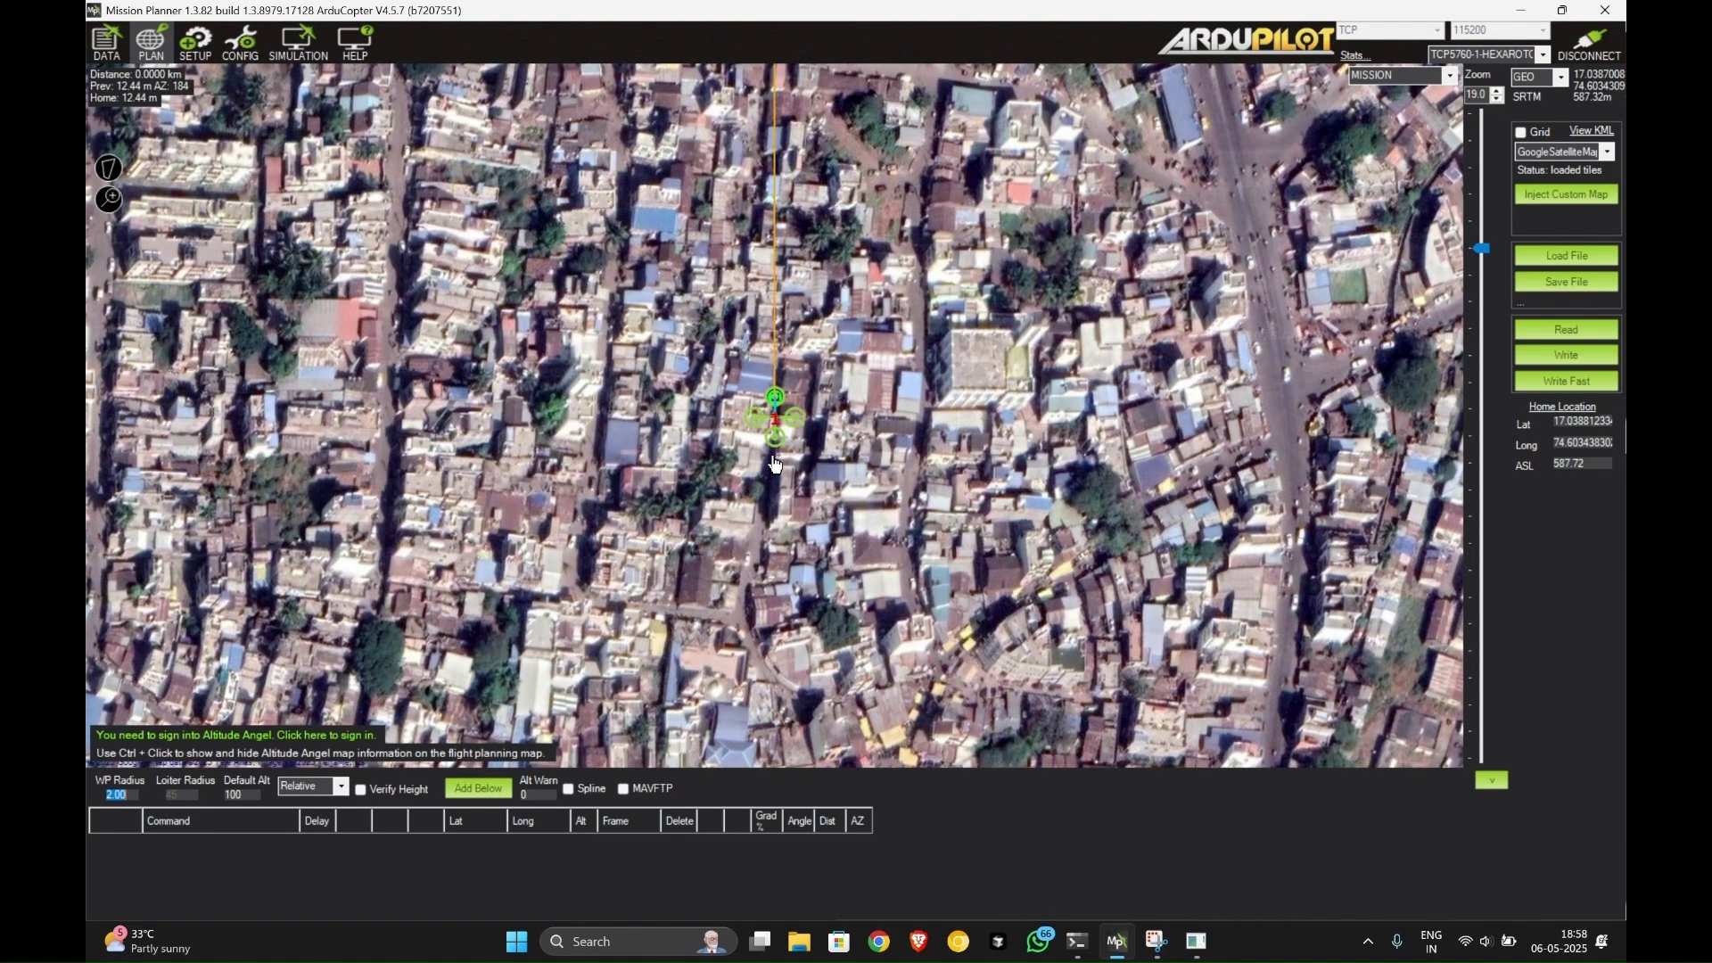
pyautogui.scroll(1, 780, 464)
pyautogui.scroll(-1, 772, 388)
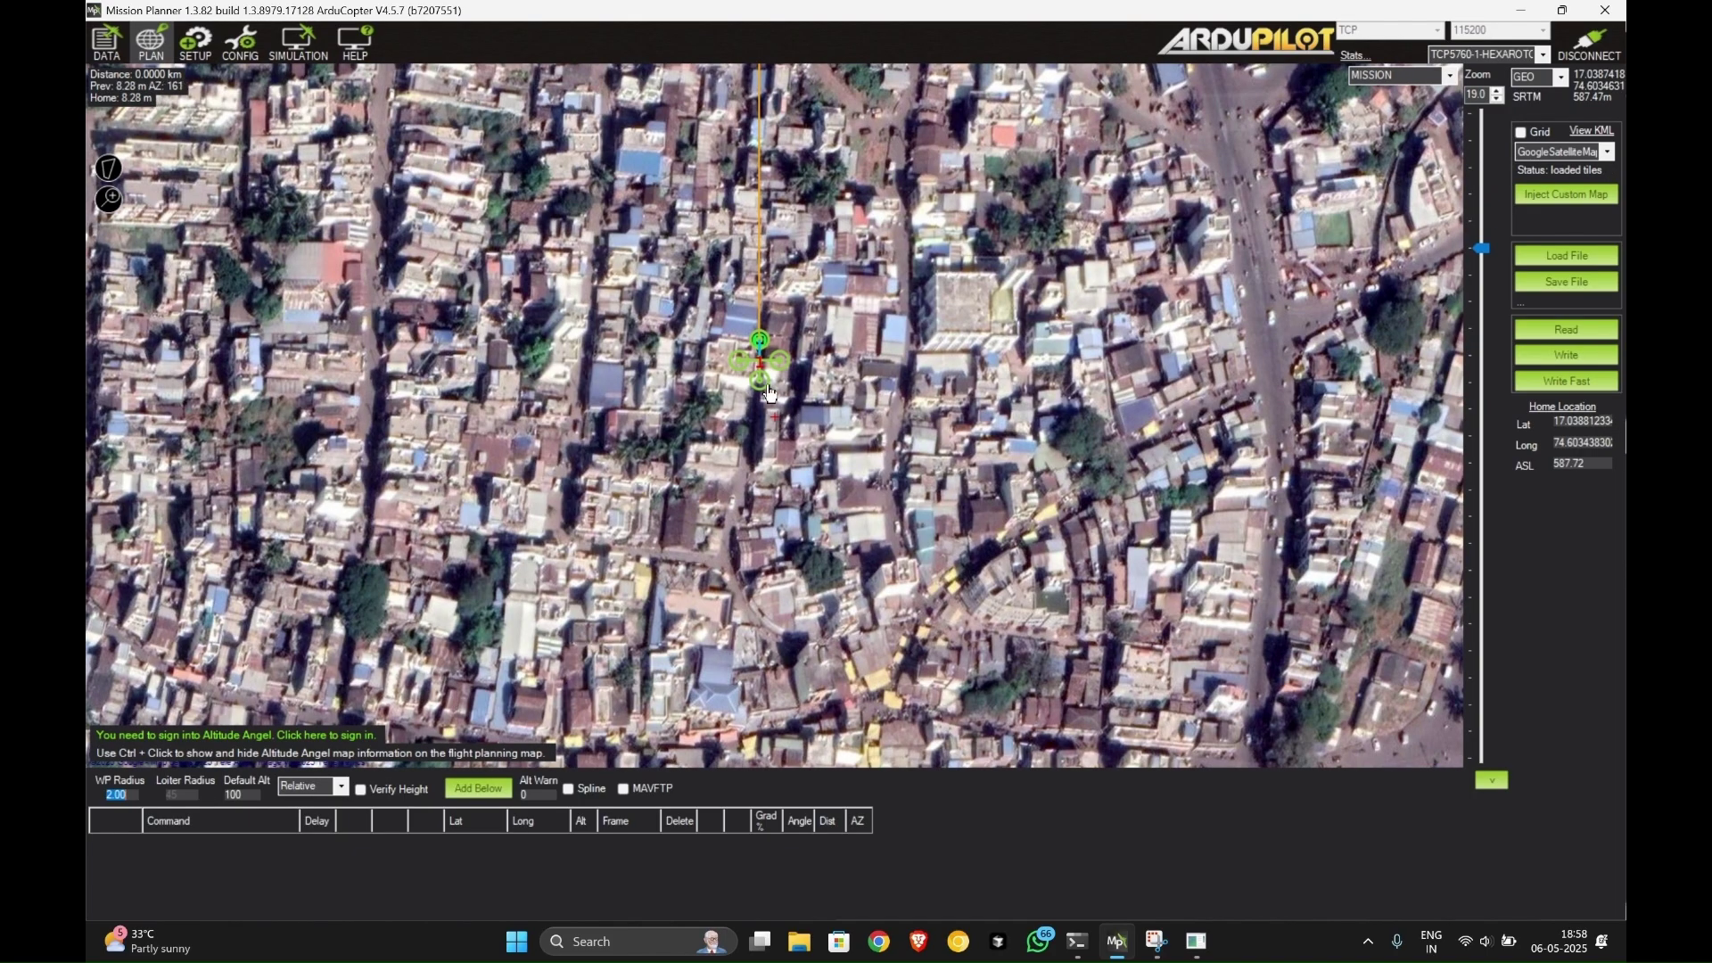
pyautogui.scroll(2, 772, 388)
pyautogui.moveTo(772, 406); pyautogui.dragTo(744, 761)
pyautogui.click(725, 415)
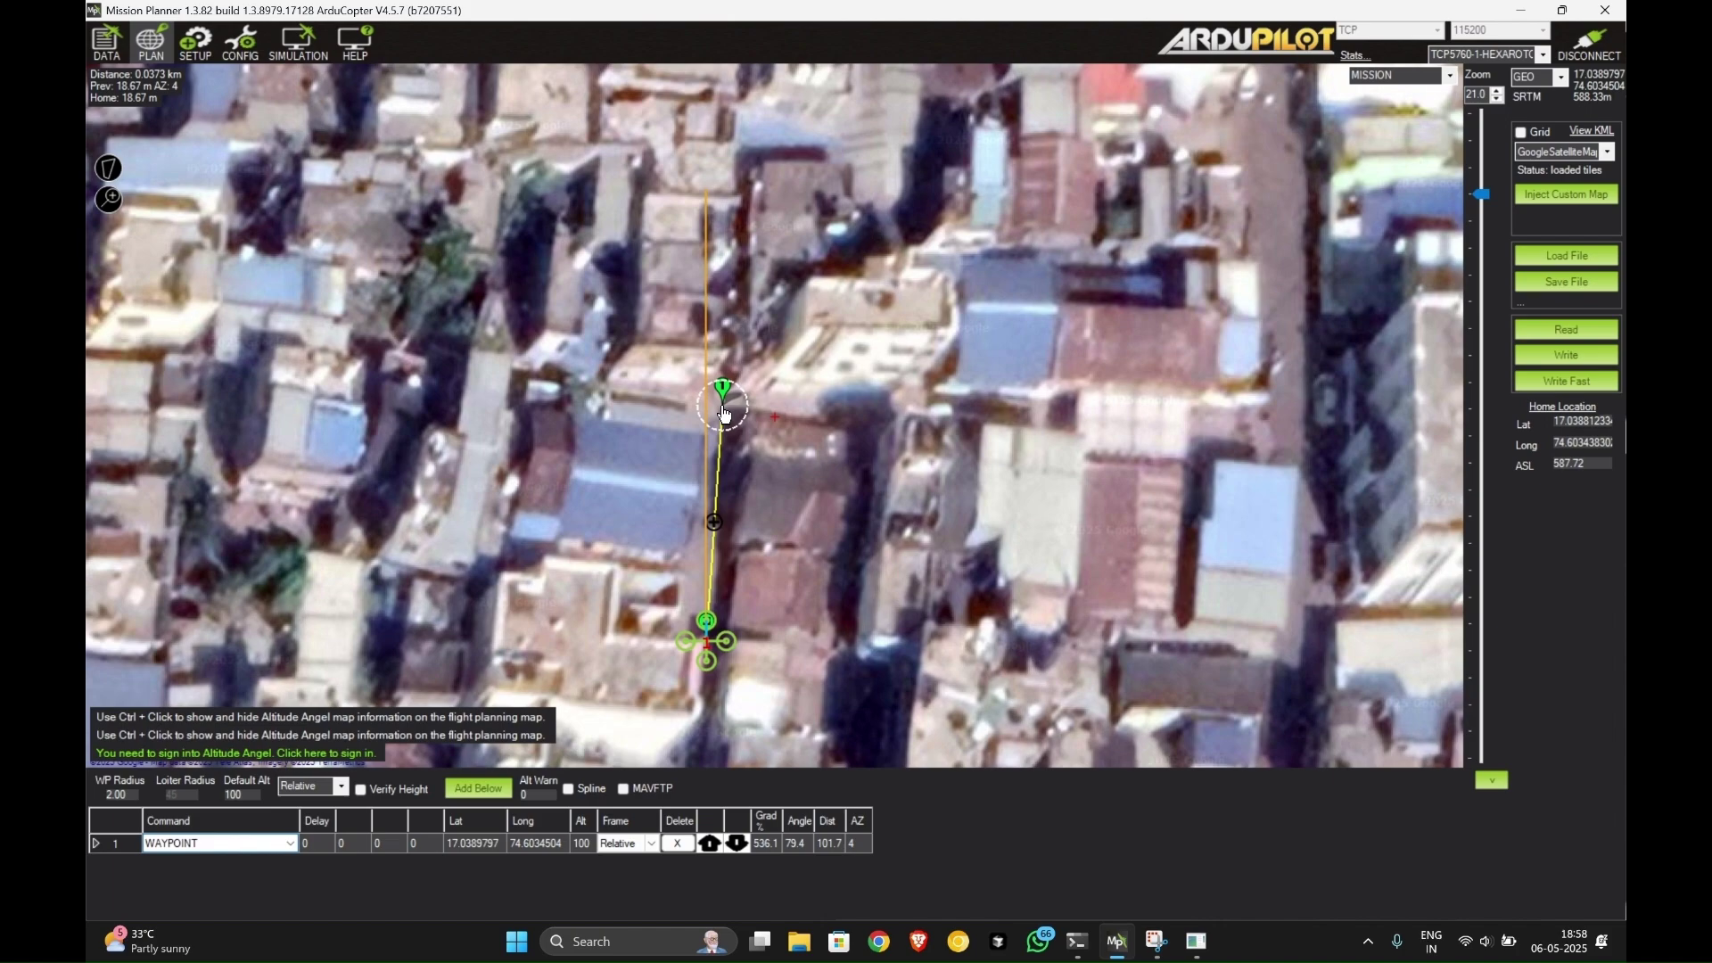
pyautogui.click(946, 402)
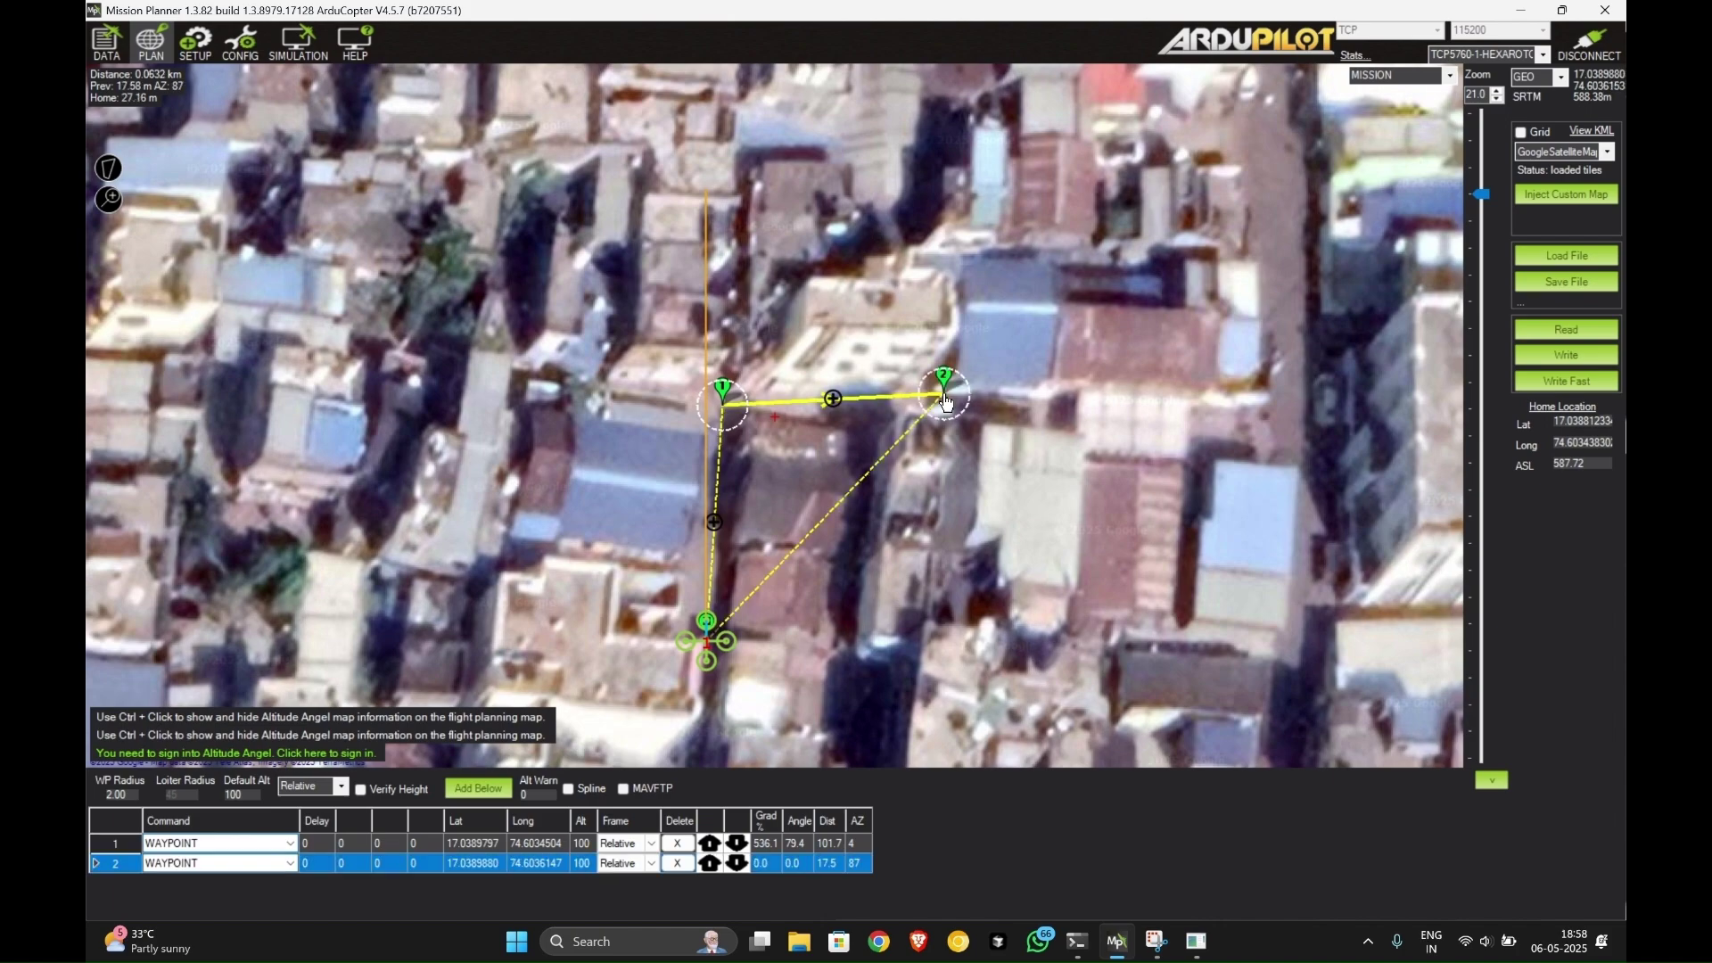
pyautogui.click(1260, 415)
pyautogui.scroll(-1, 1248, 414)
pyautogui.click(1275, 582)
pyautogui.click(1249, 680)
pyautogui.scroll(1, 1149, 680)
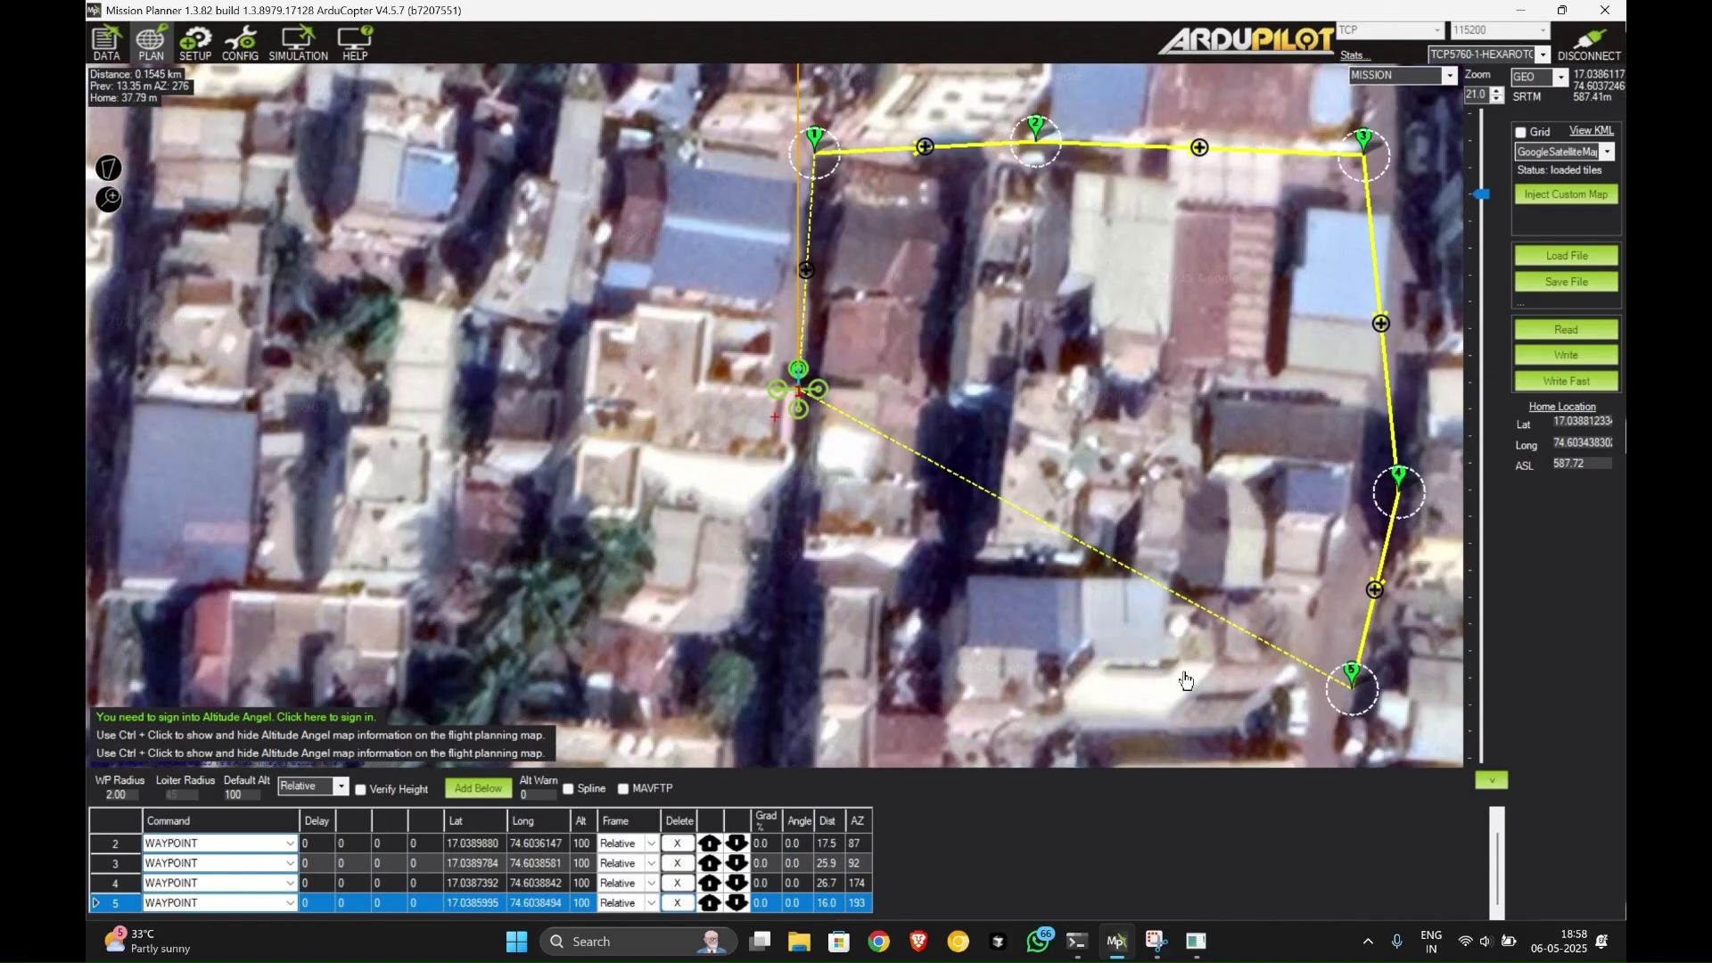
pyautogui.scroll(-1, 1186, 683)
# Step: Add waypoints 6–11 looping back toward home and enlarge the waypoint table
pyautogui.moveTo(1186, 682); pyautogui.dragTo(1039, 359)
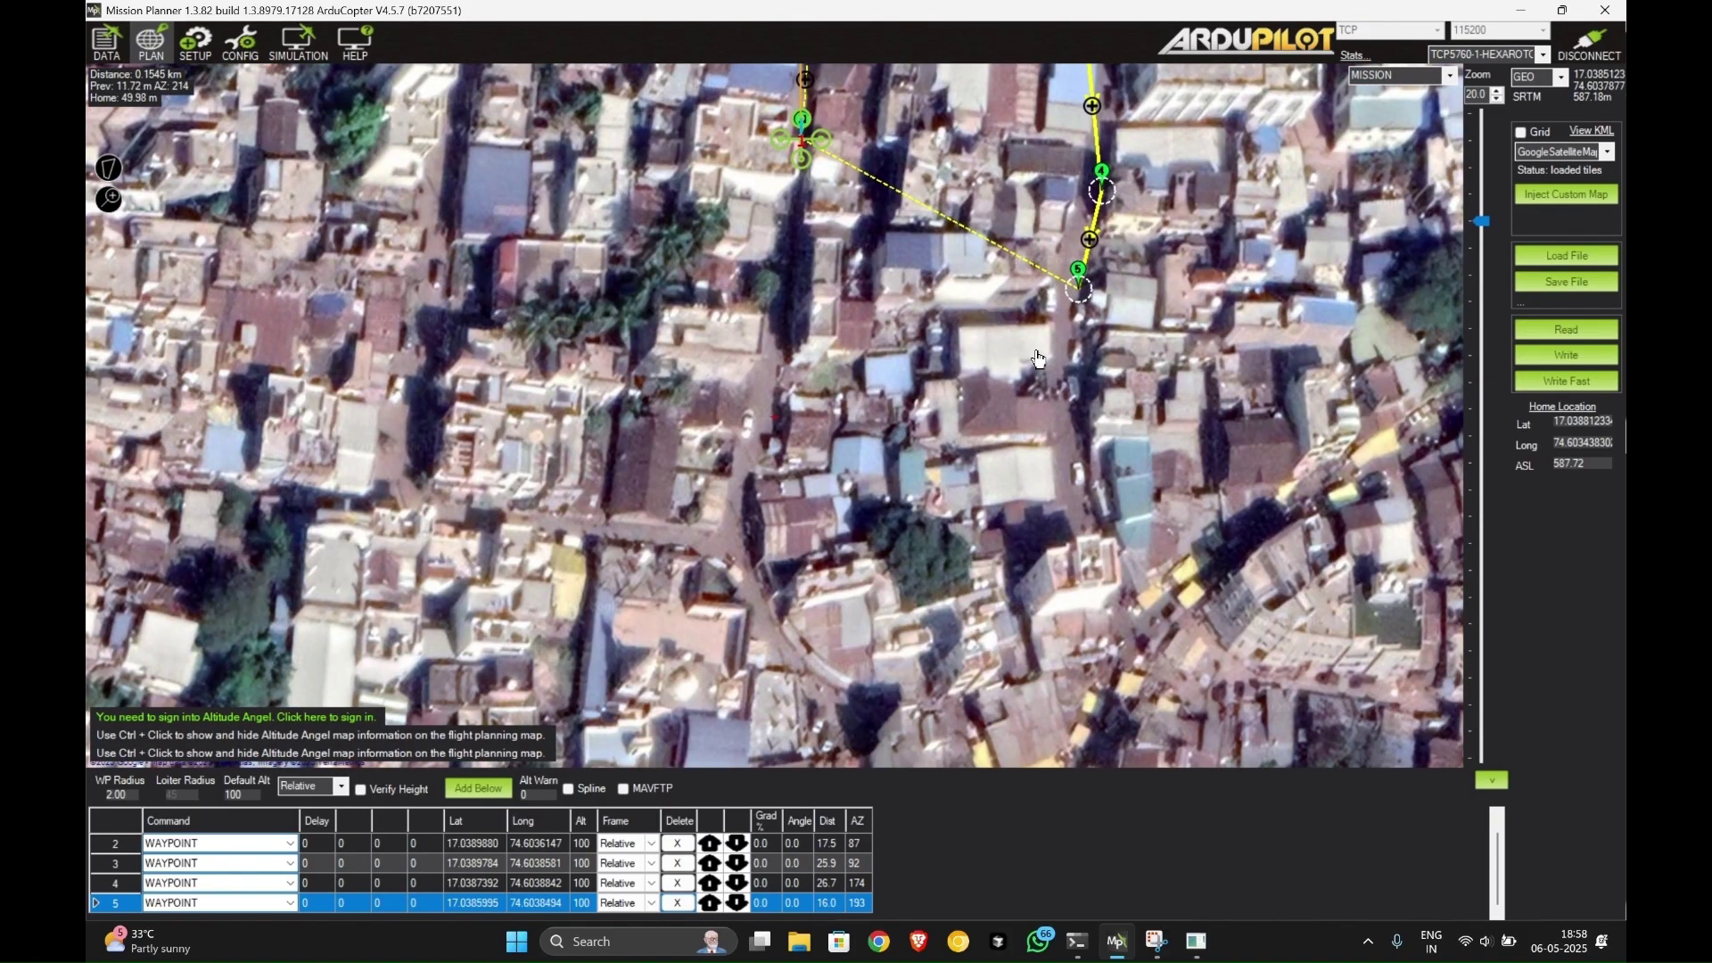
pyautogui.click(1065, 436)
pyautogui.click(1134, 613)
pyautogui.moveTo(1065, 645); pyautogui.dragTo(1070, 388)
pyautogui.click(1027, 590)
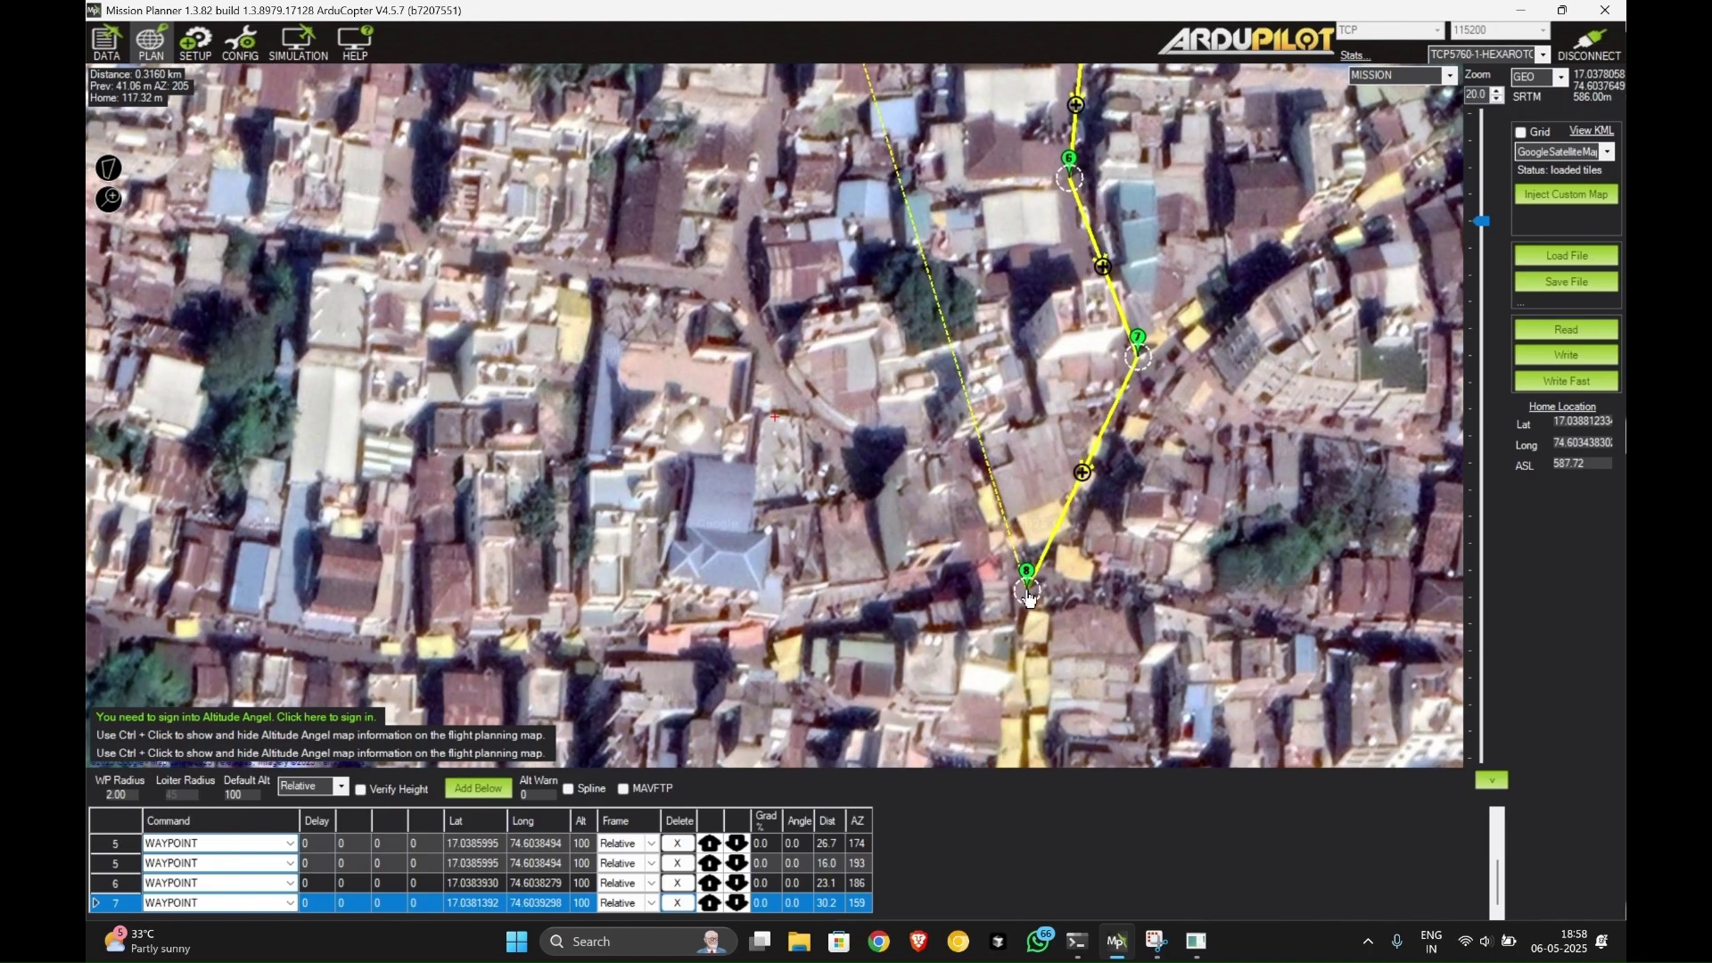
pyautogui.click(811, 414)
pyautogui.moveTo(731, 254); pyautogui.dragTo(805, 498)
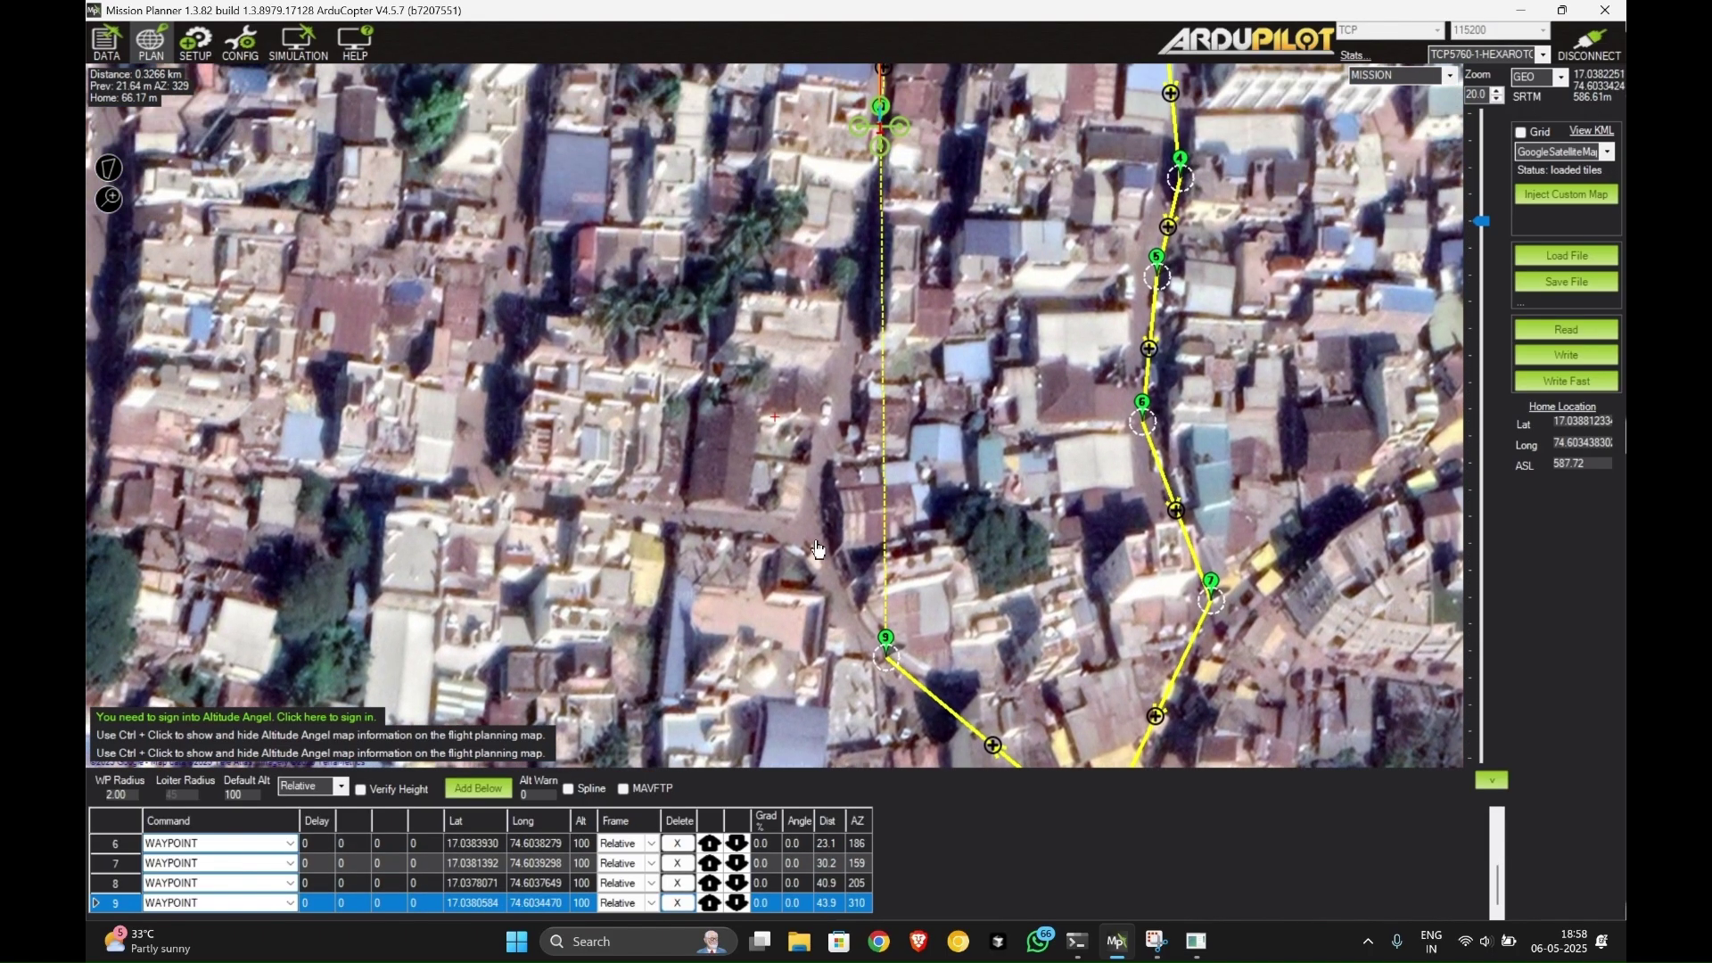
pyautogui.click(810, 524)
pyautogui.moveTo(849, 333); pyautogui.dragTo(838, 456)
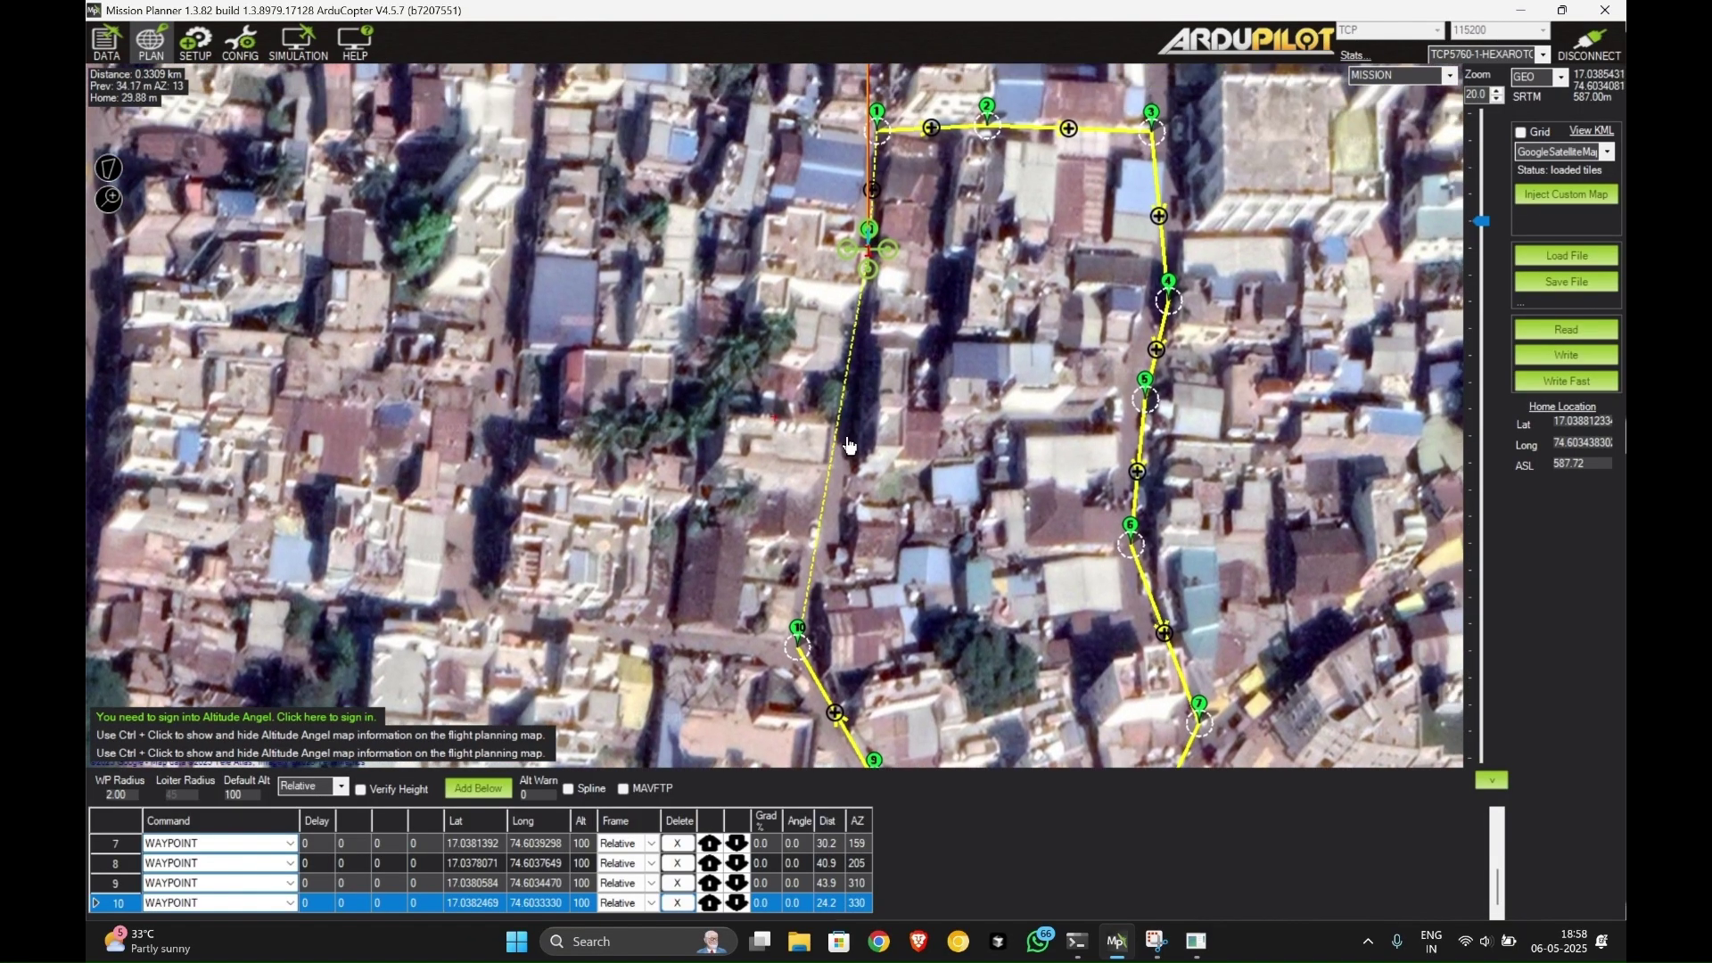
pyautogui.click(847, 417)
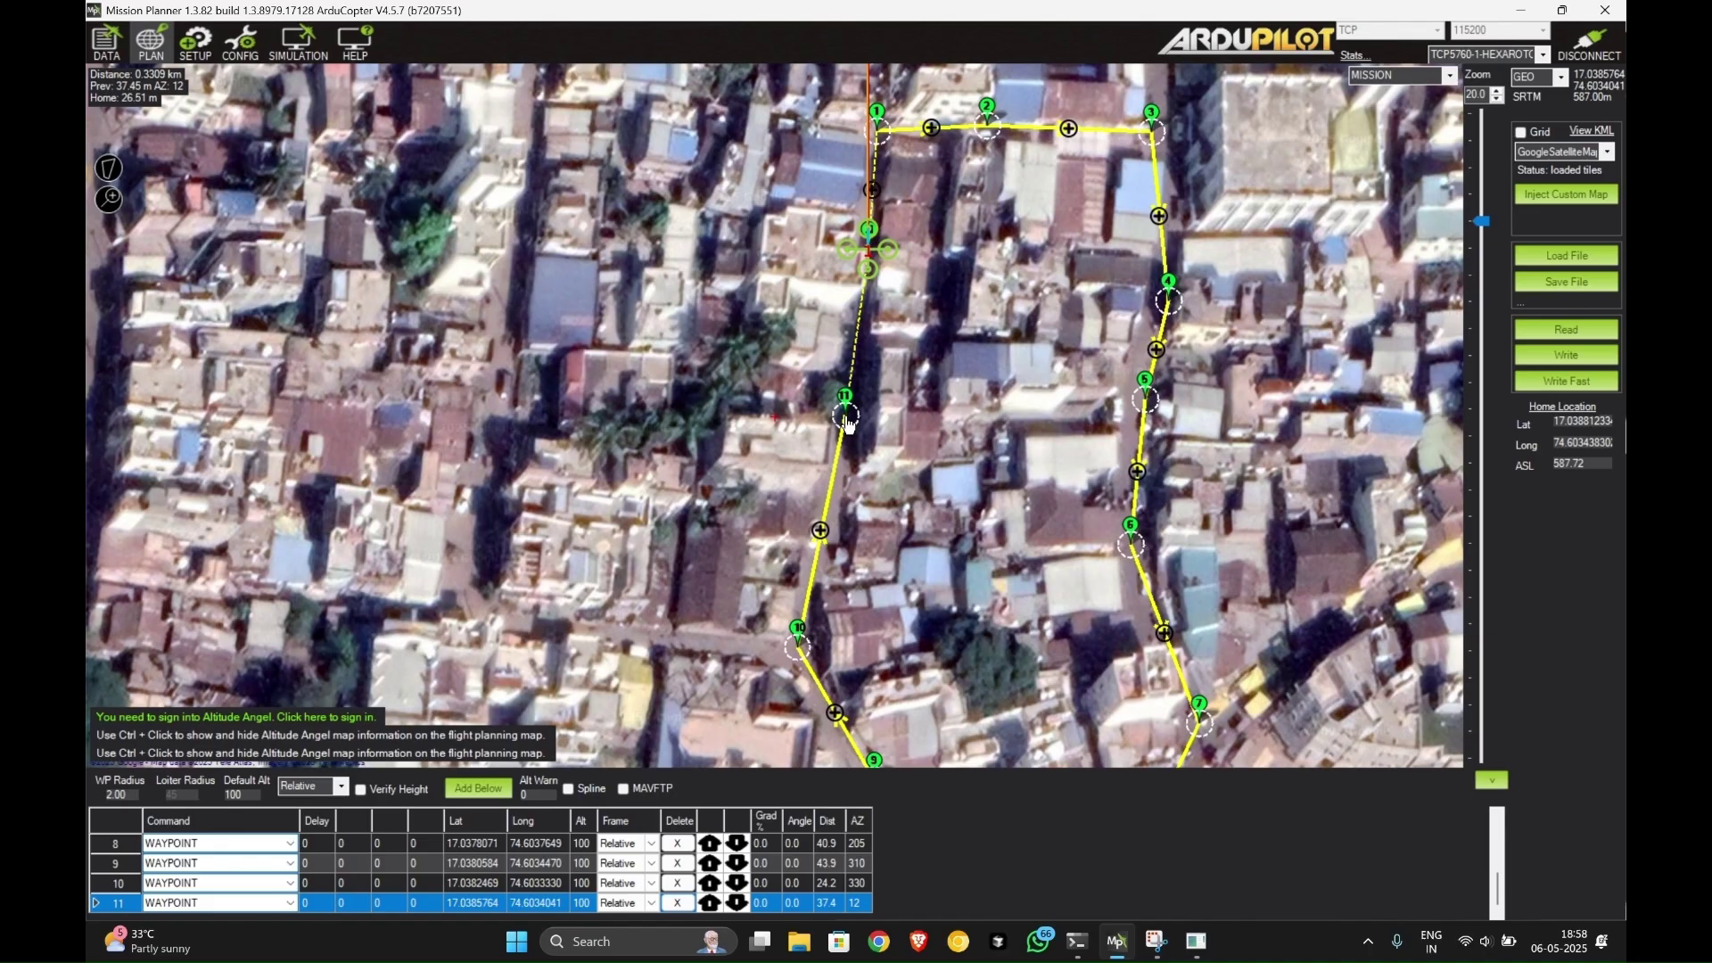
pyautogui.click(869, 763)
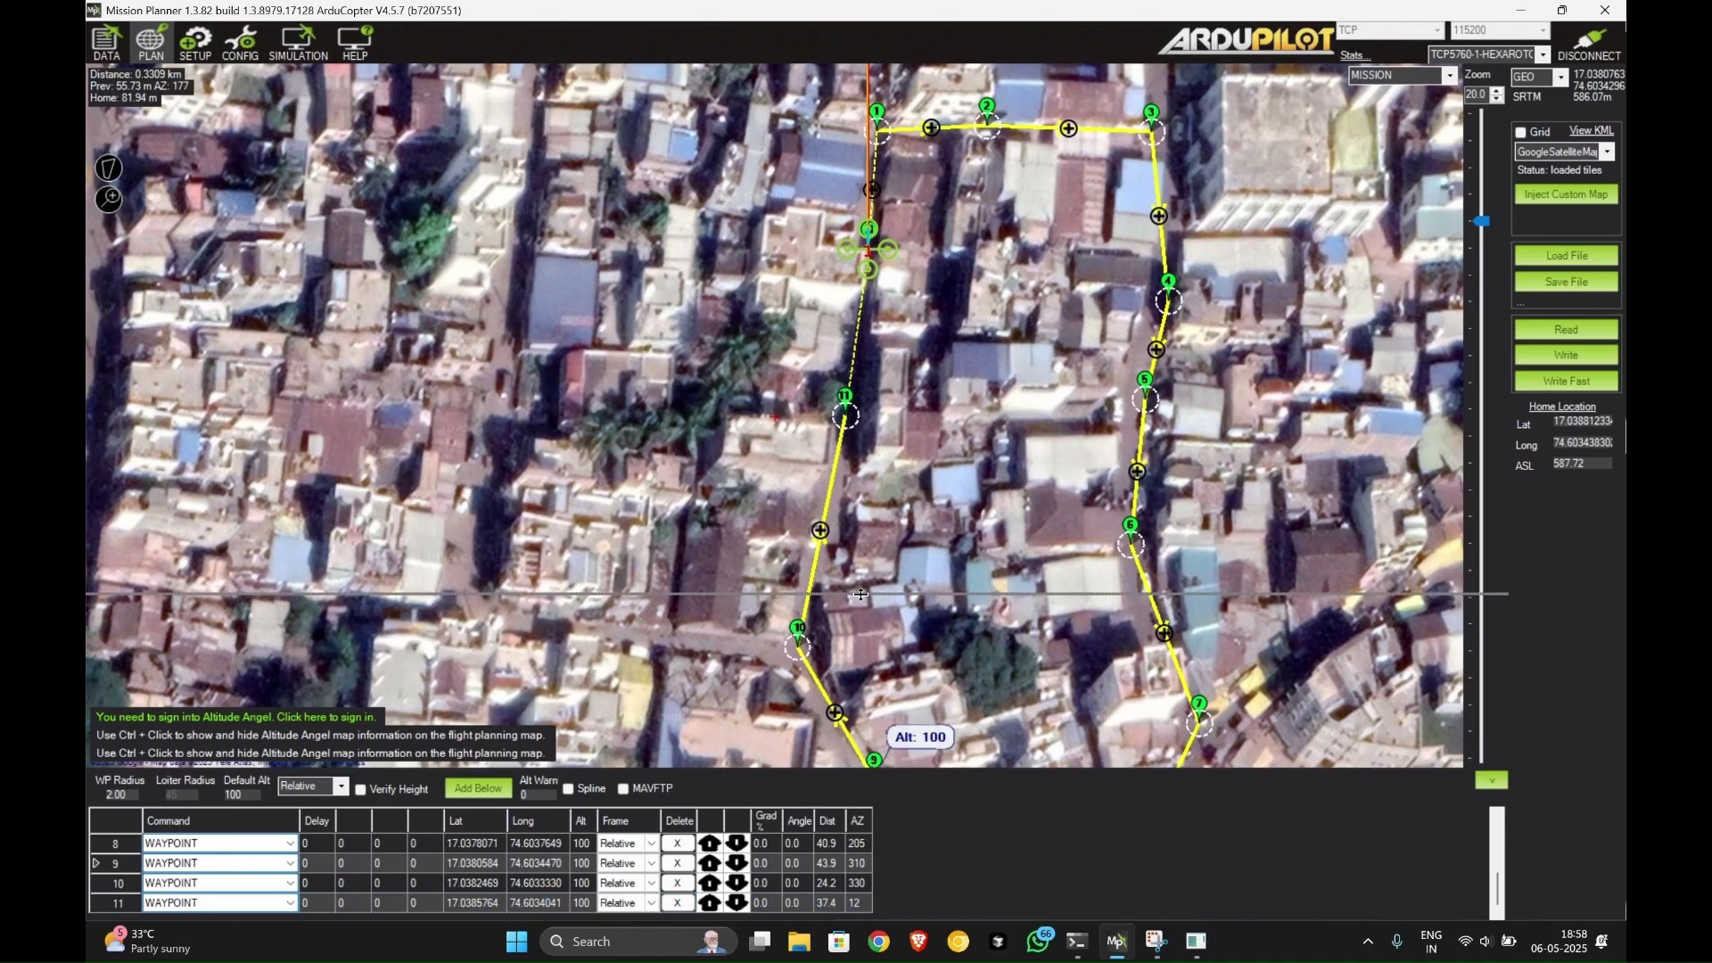
pyautogui.moveTo(863, 556); pyautogui.dragTo(861, 477)
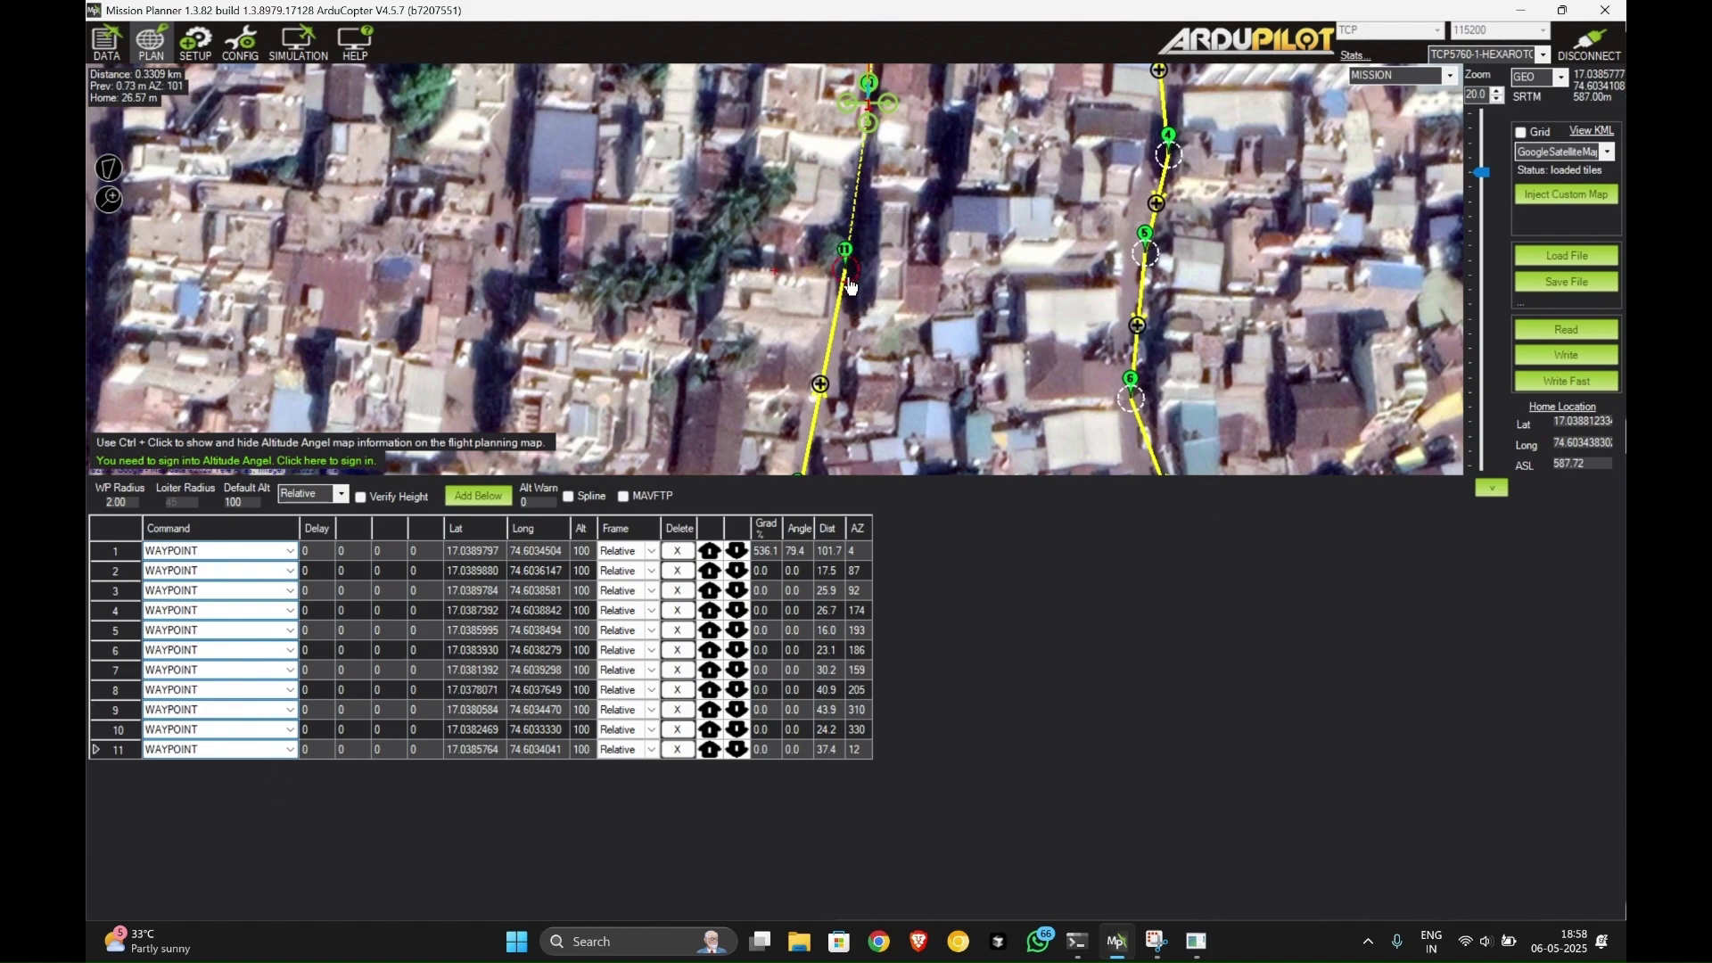
# Step: Make item 11 a RETURN_TO_LAUNCH command and set row 1's altitude to 20
pyautogui.click(293, 754)
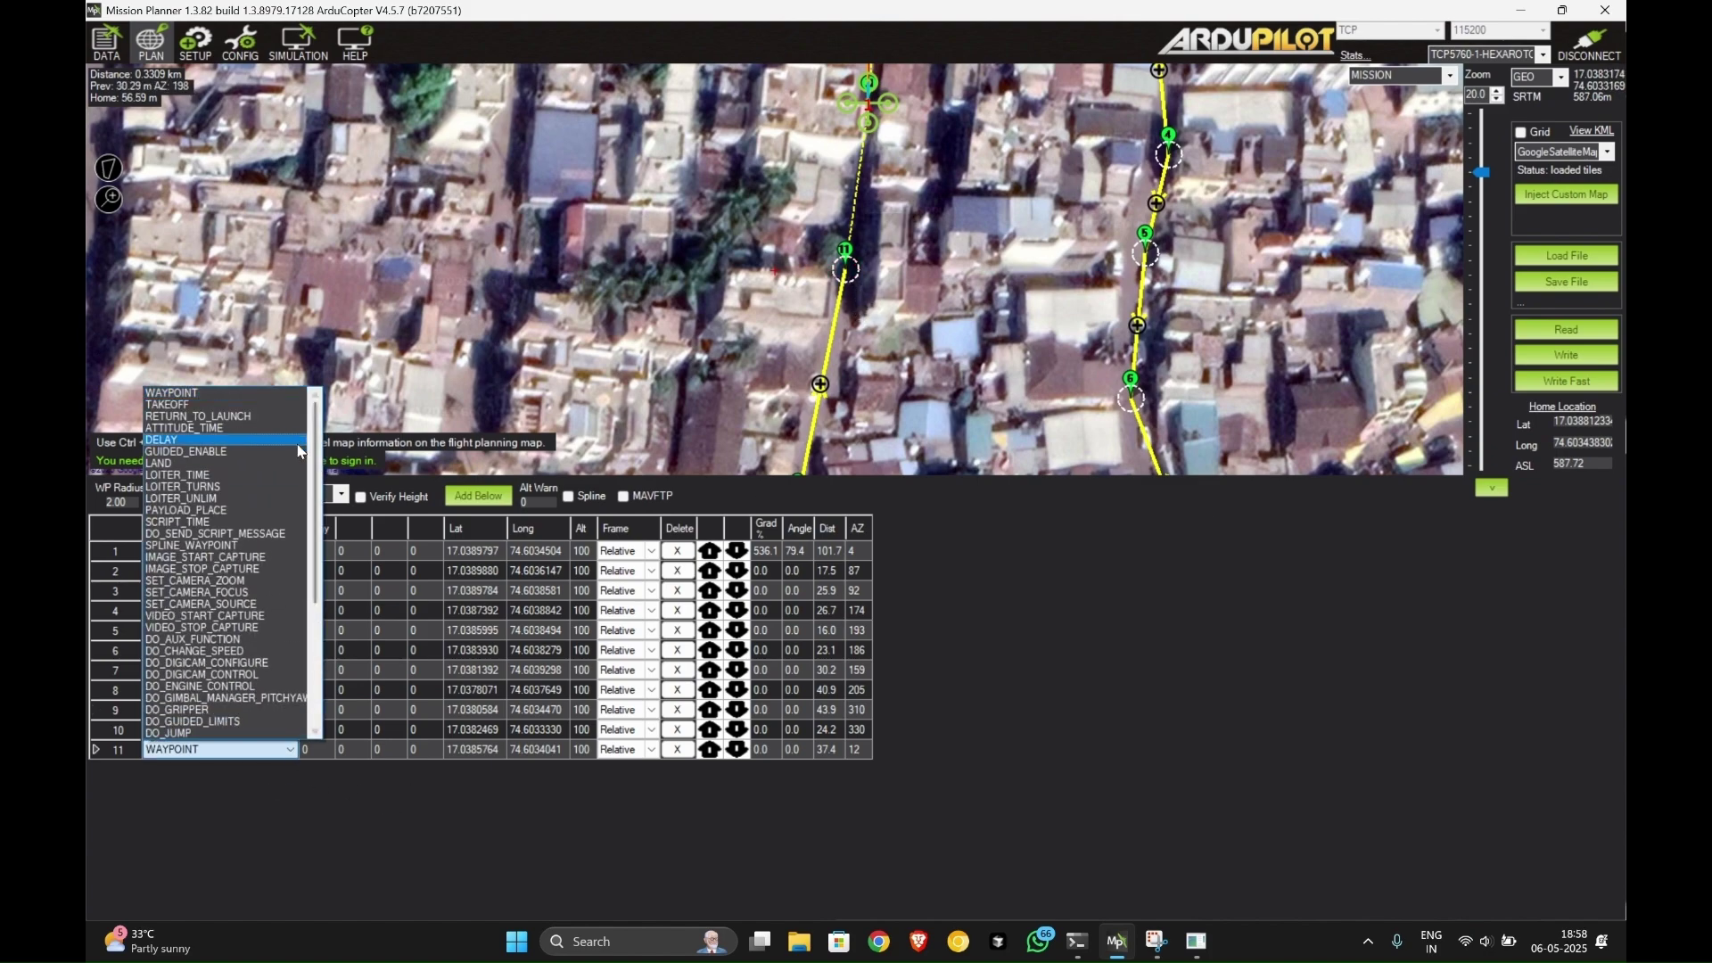
pyautogui.click(281, 417)
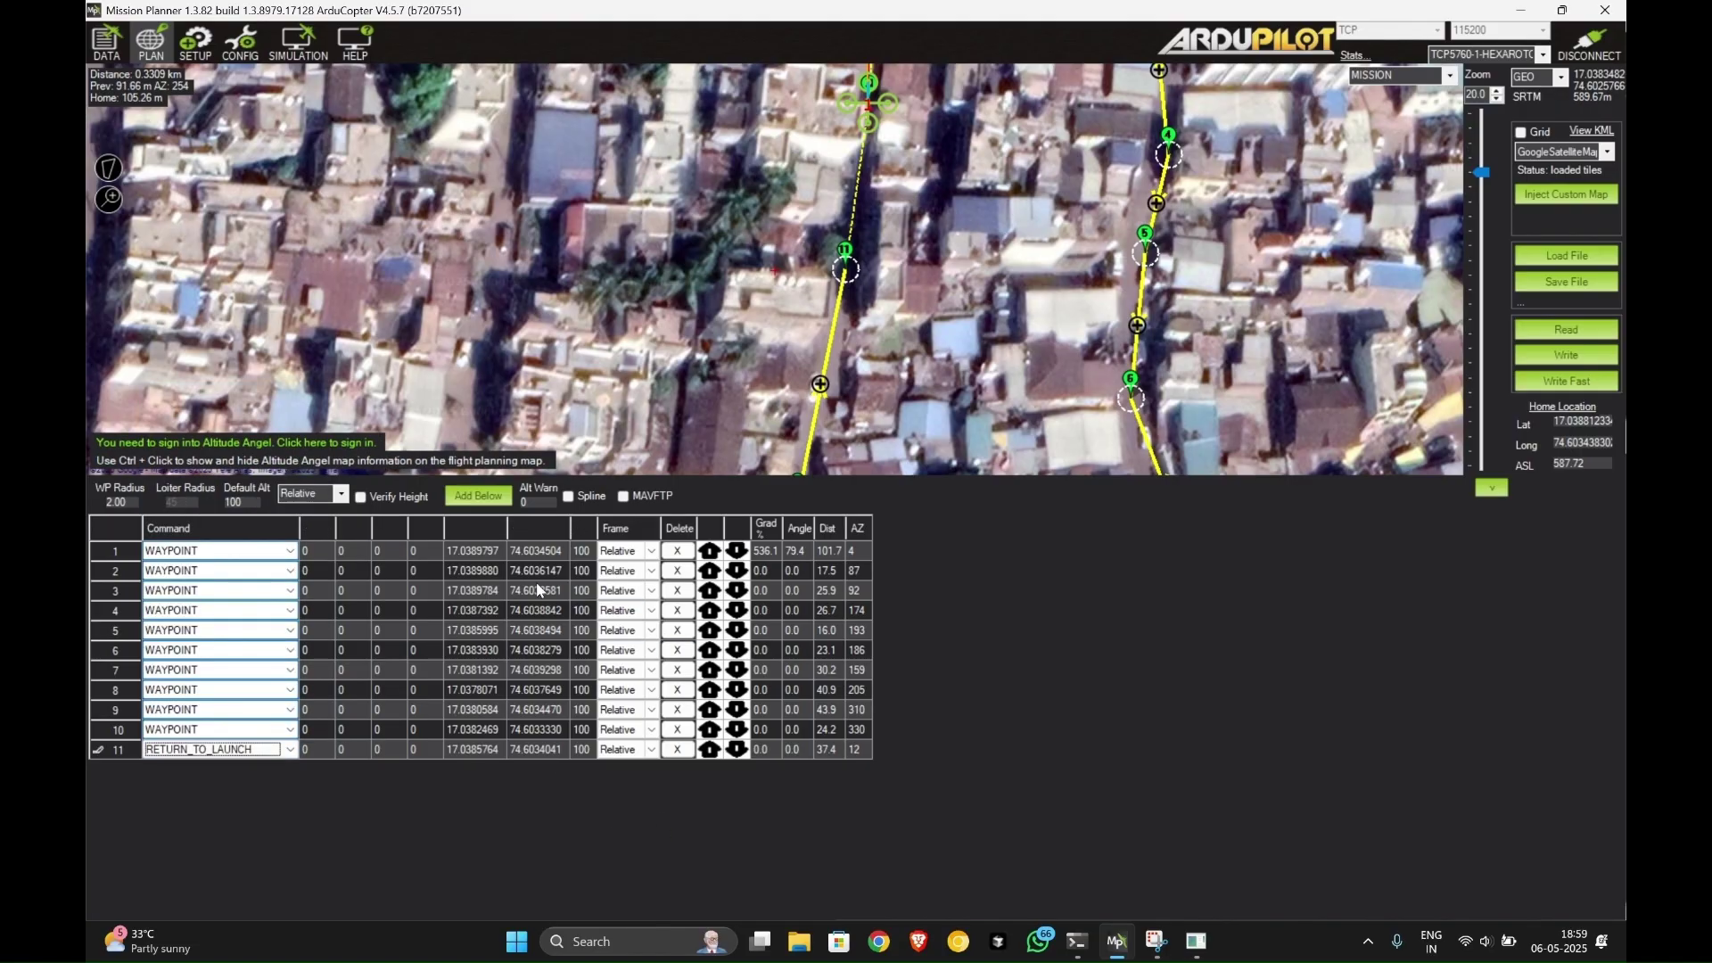
pyautogui.click(582, 551)
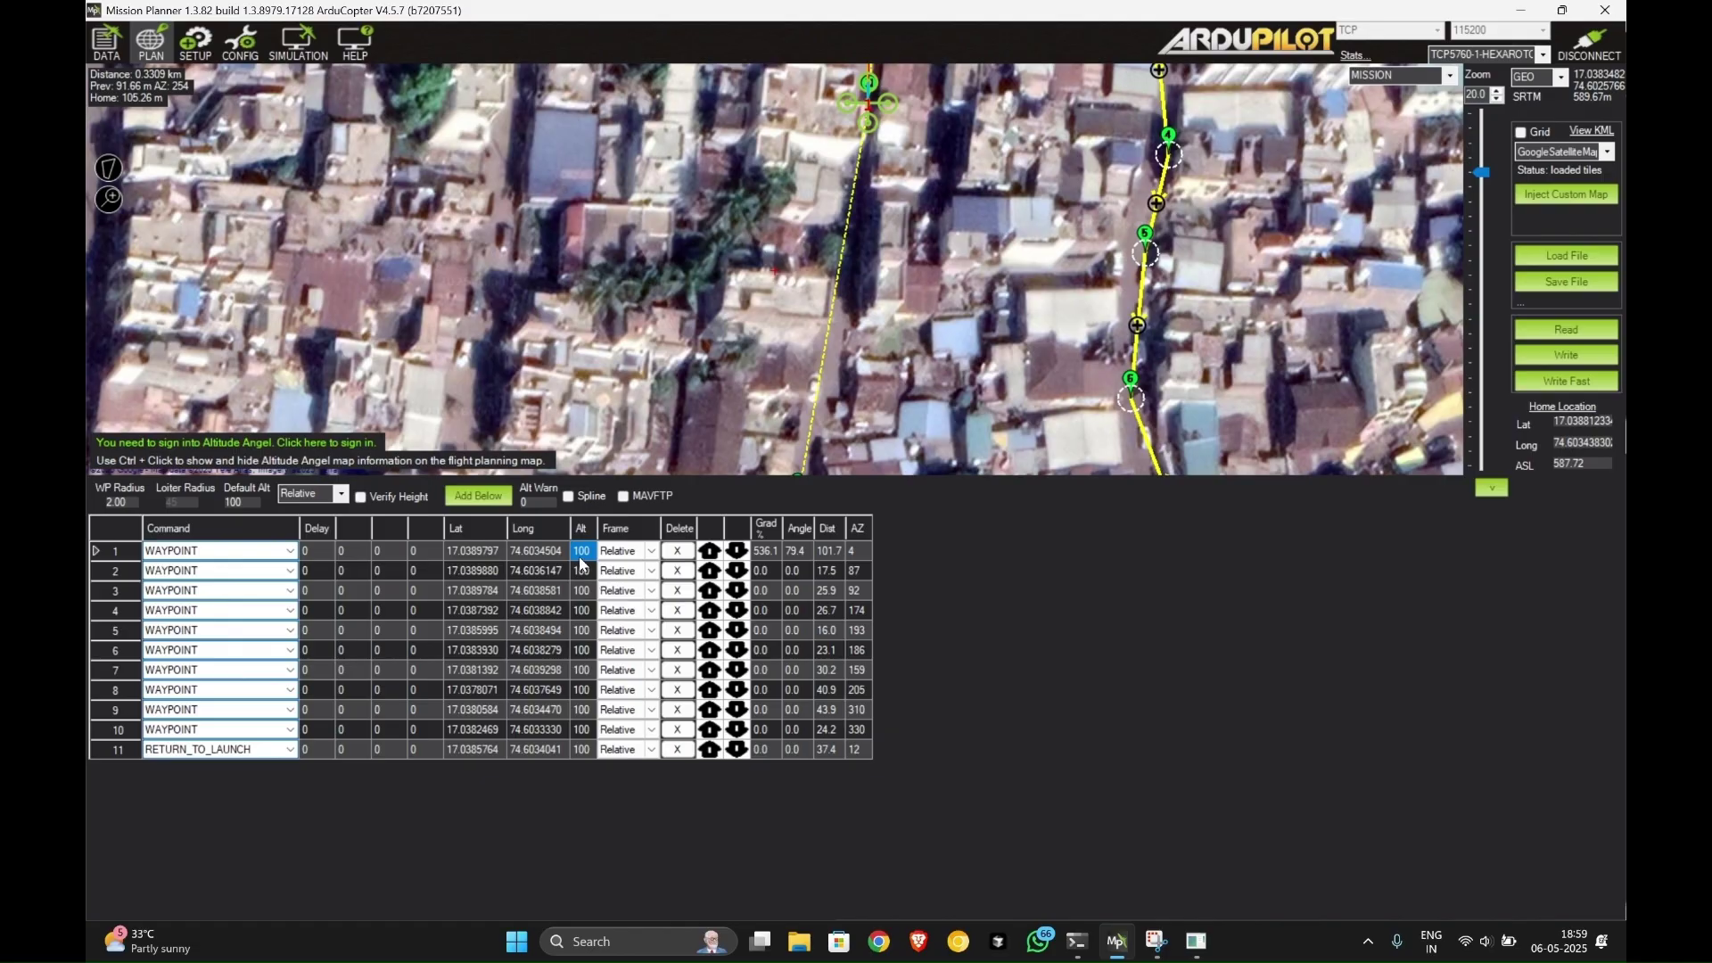
# Step: Set the remaining waypoint altitudes to 20 row by row
pyautogui.write('20')
pyautogui.press('Return')
pyautogui.write('20')
pyautogui.press('Return')
pyautogui.write('20')
pyautogui.press('Return')
pyautogui.write('20')
pyautogui.press('Return')
pyautogui.write('20')
pyautogui.press('Return')
pyautogui.write('2')
pyautogui.press('Return')
pyautogui.write('0')
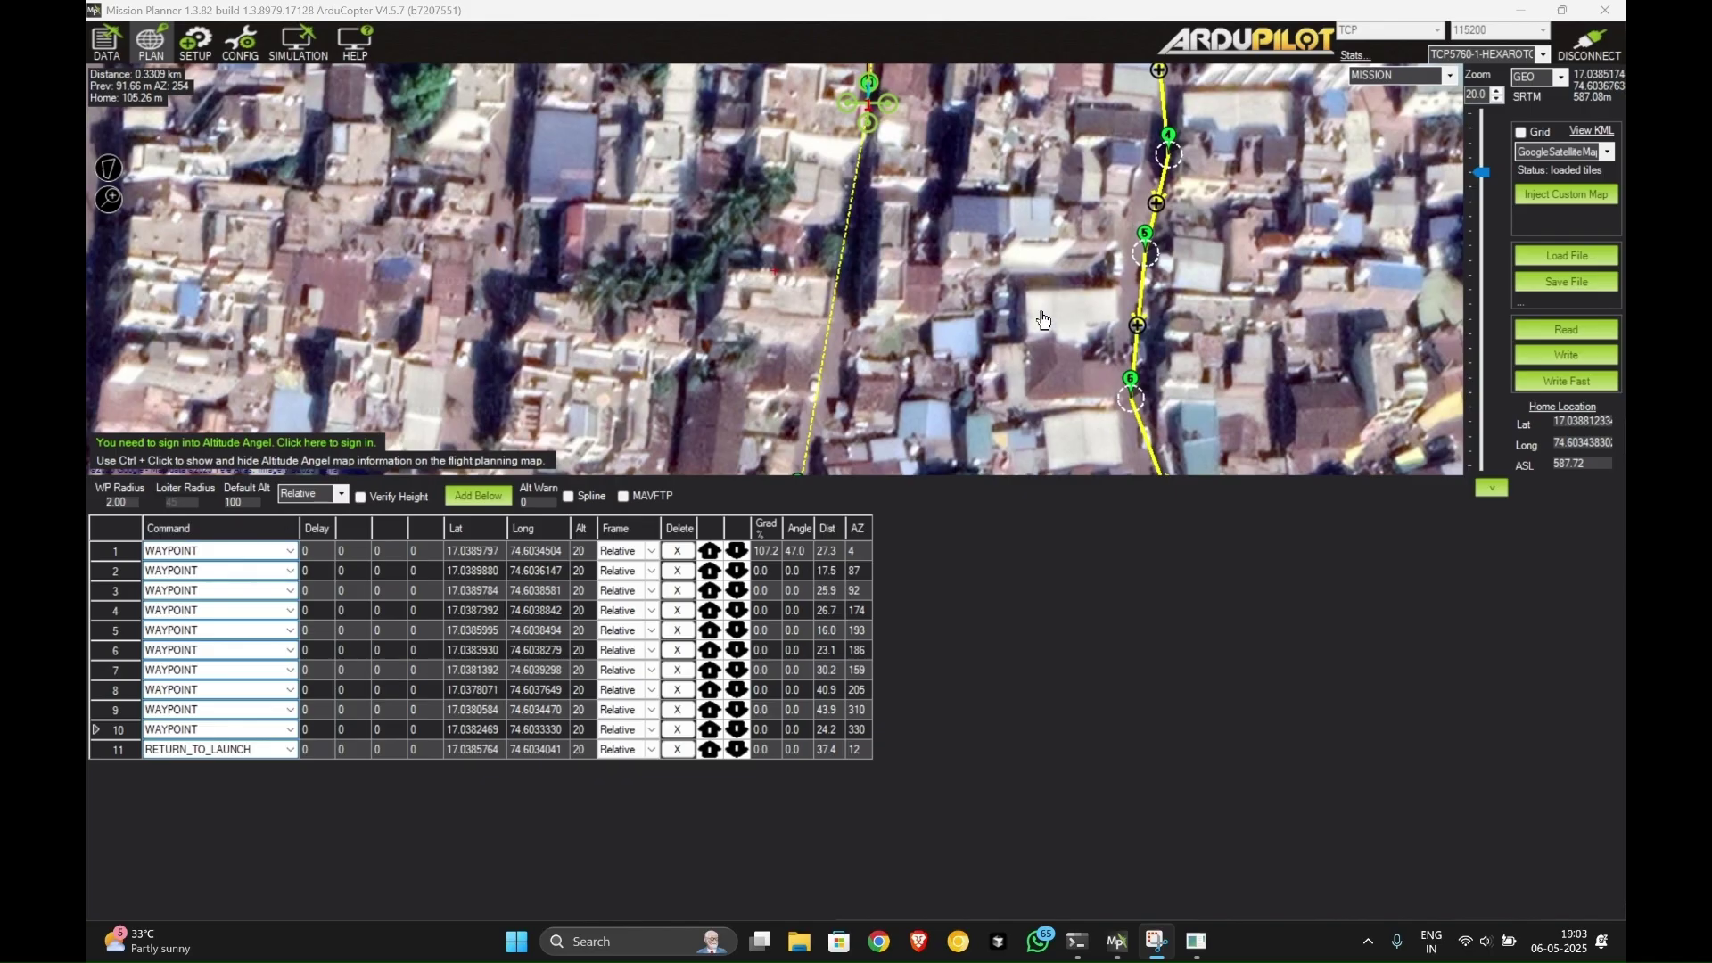
# Step: Set WP Radius to 2.00 and write the 11-item mission to the vehicle
pyautogui.scroll(-1, 1115, 328)
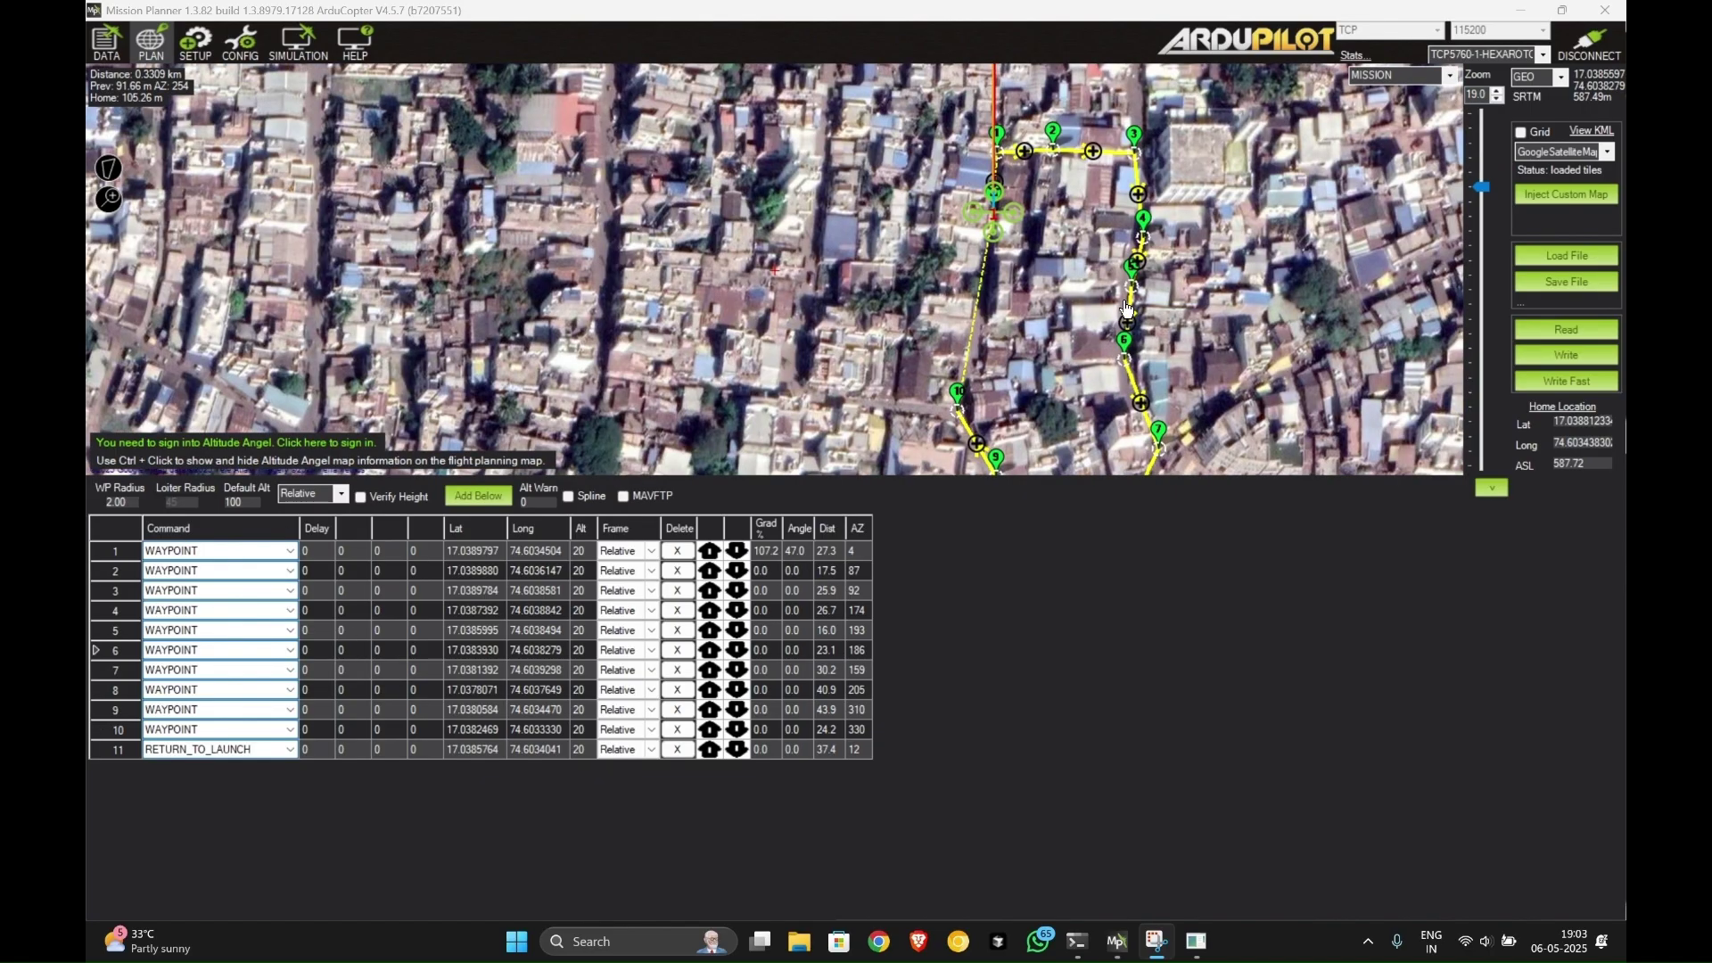
pyautogui.scroll(2, 1103, 324)
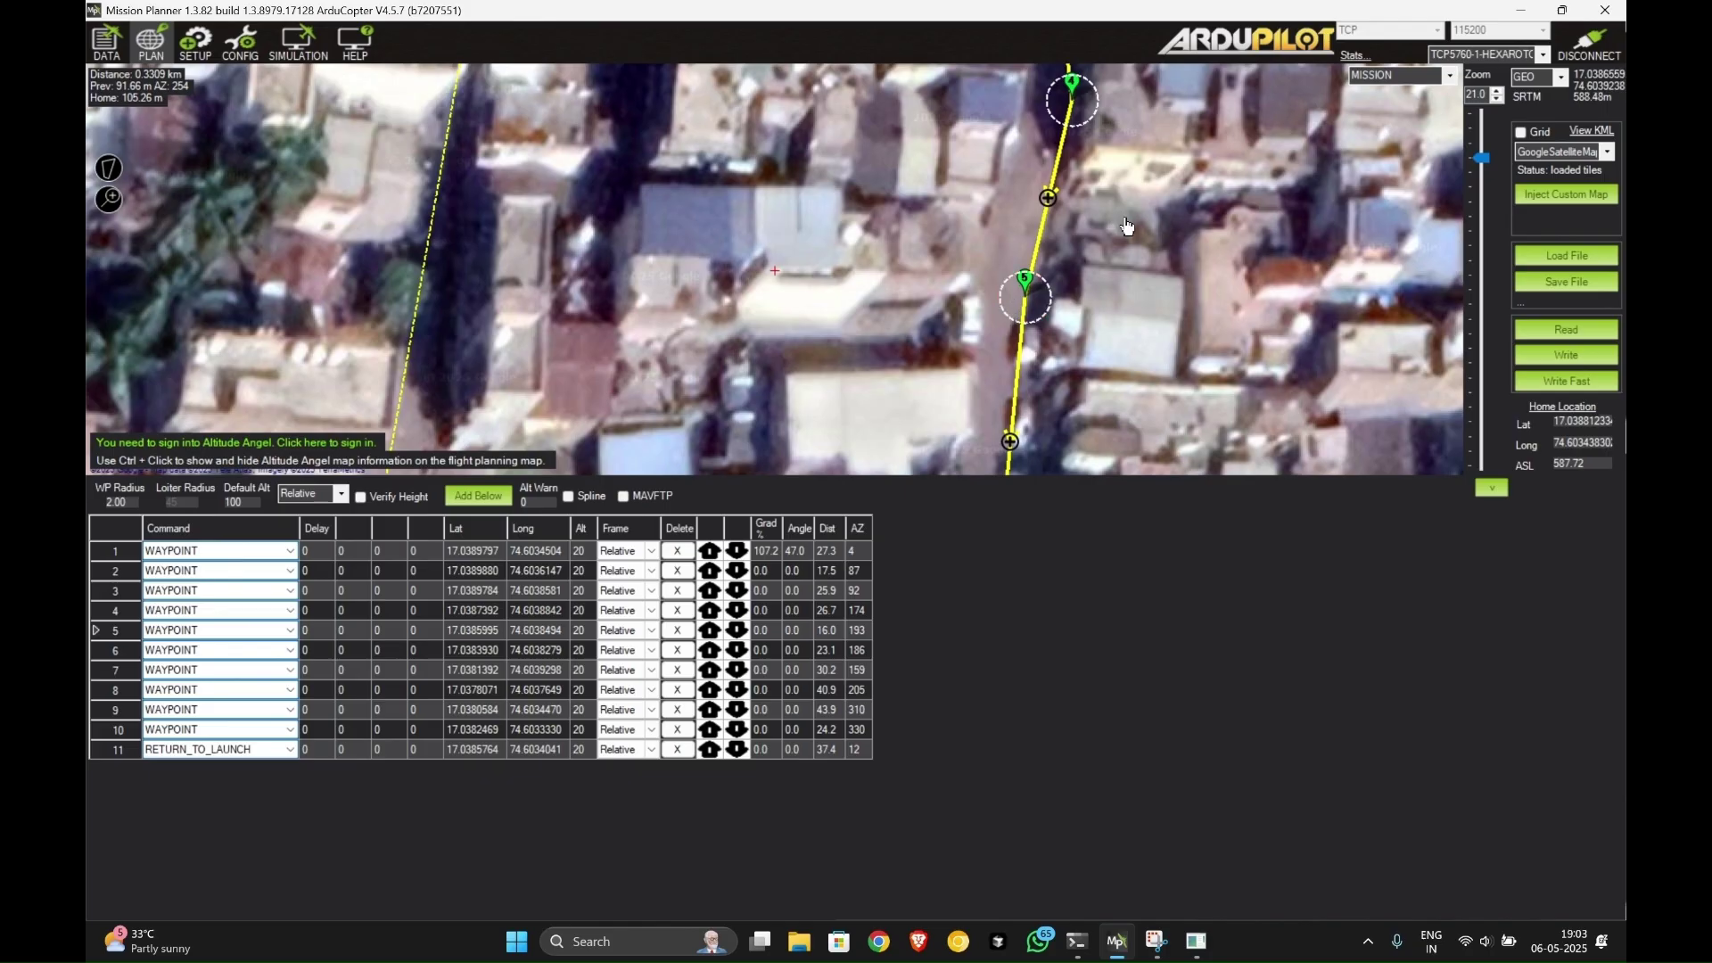
pyautogui.scroll(-3, 1132, 230)
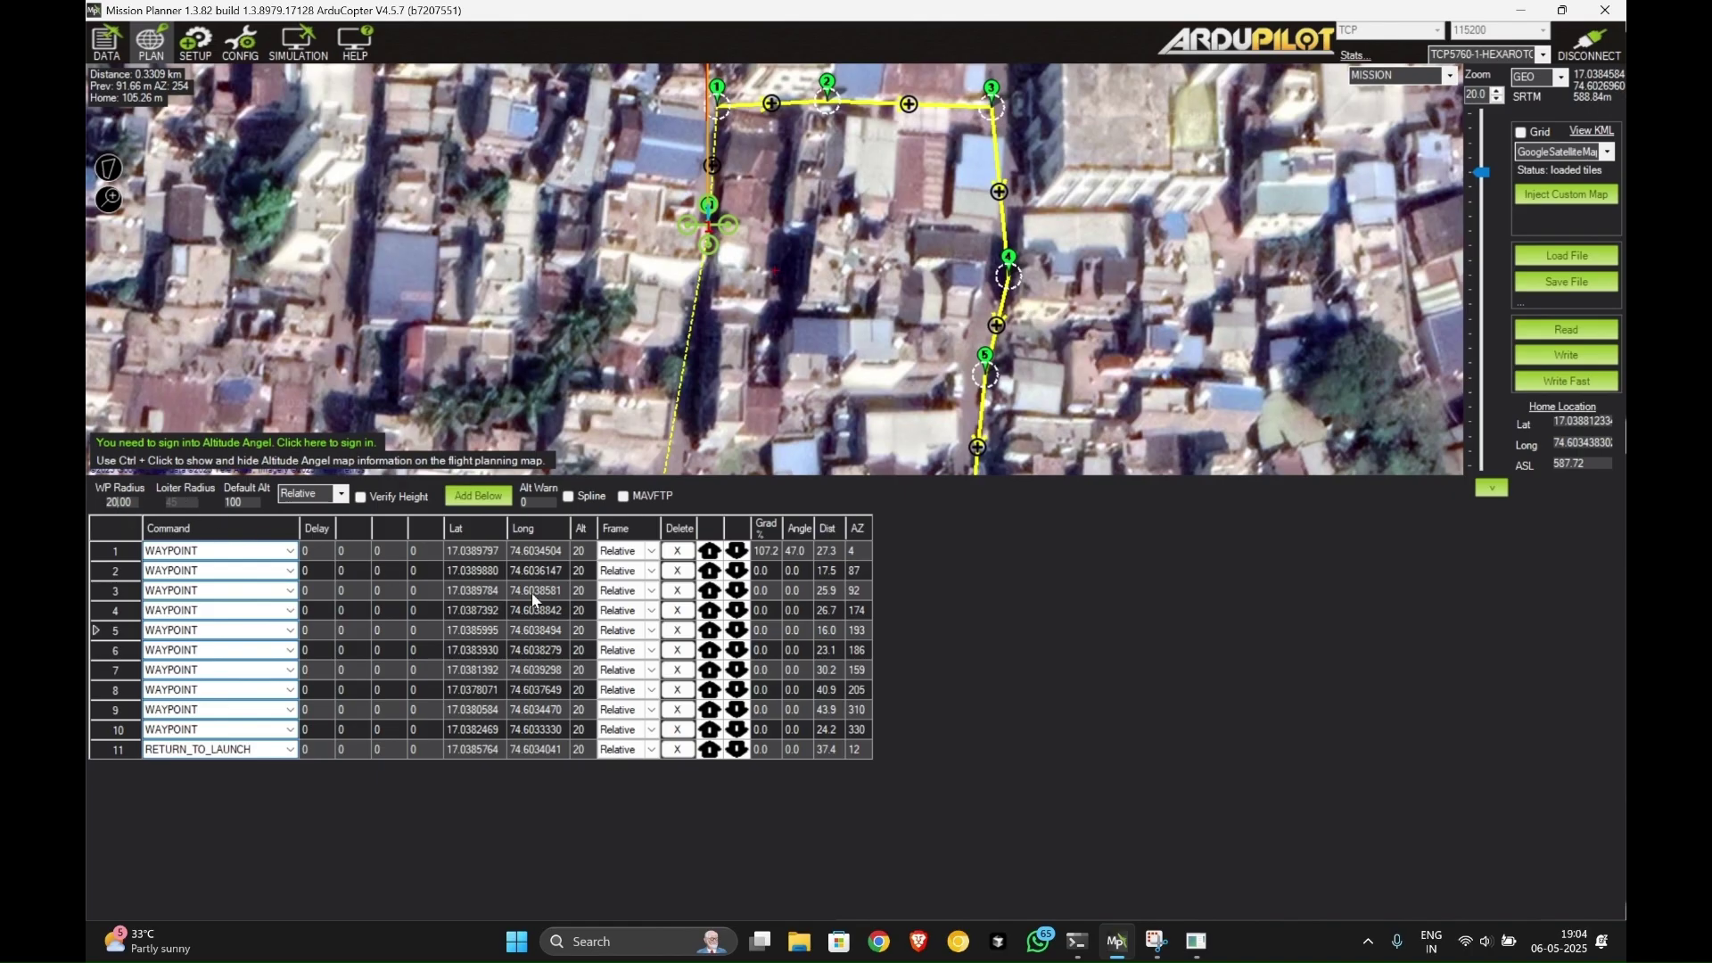
pyautogui.click(999, 283)
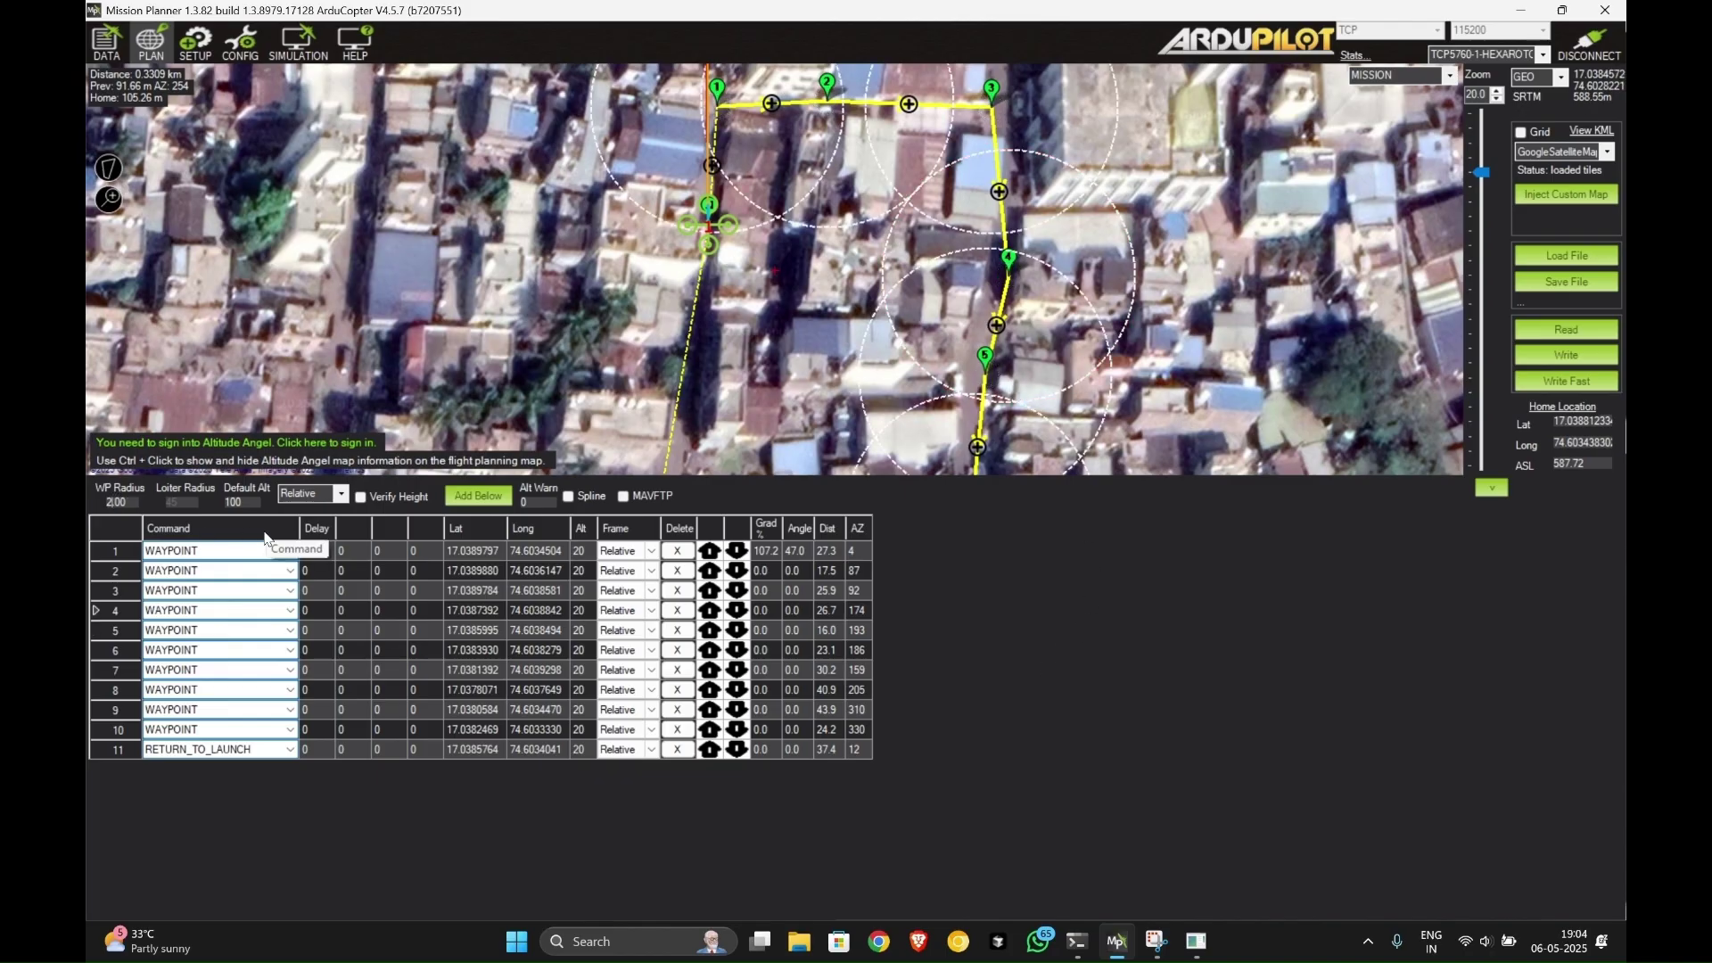
pyautogui.press('BackSpace')
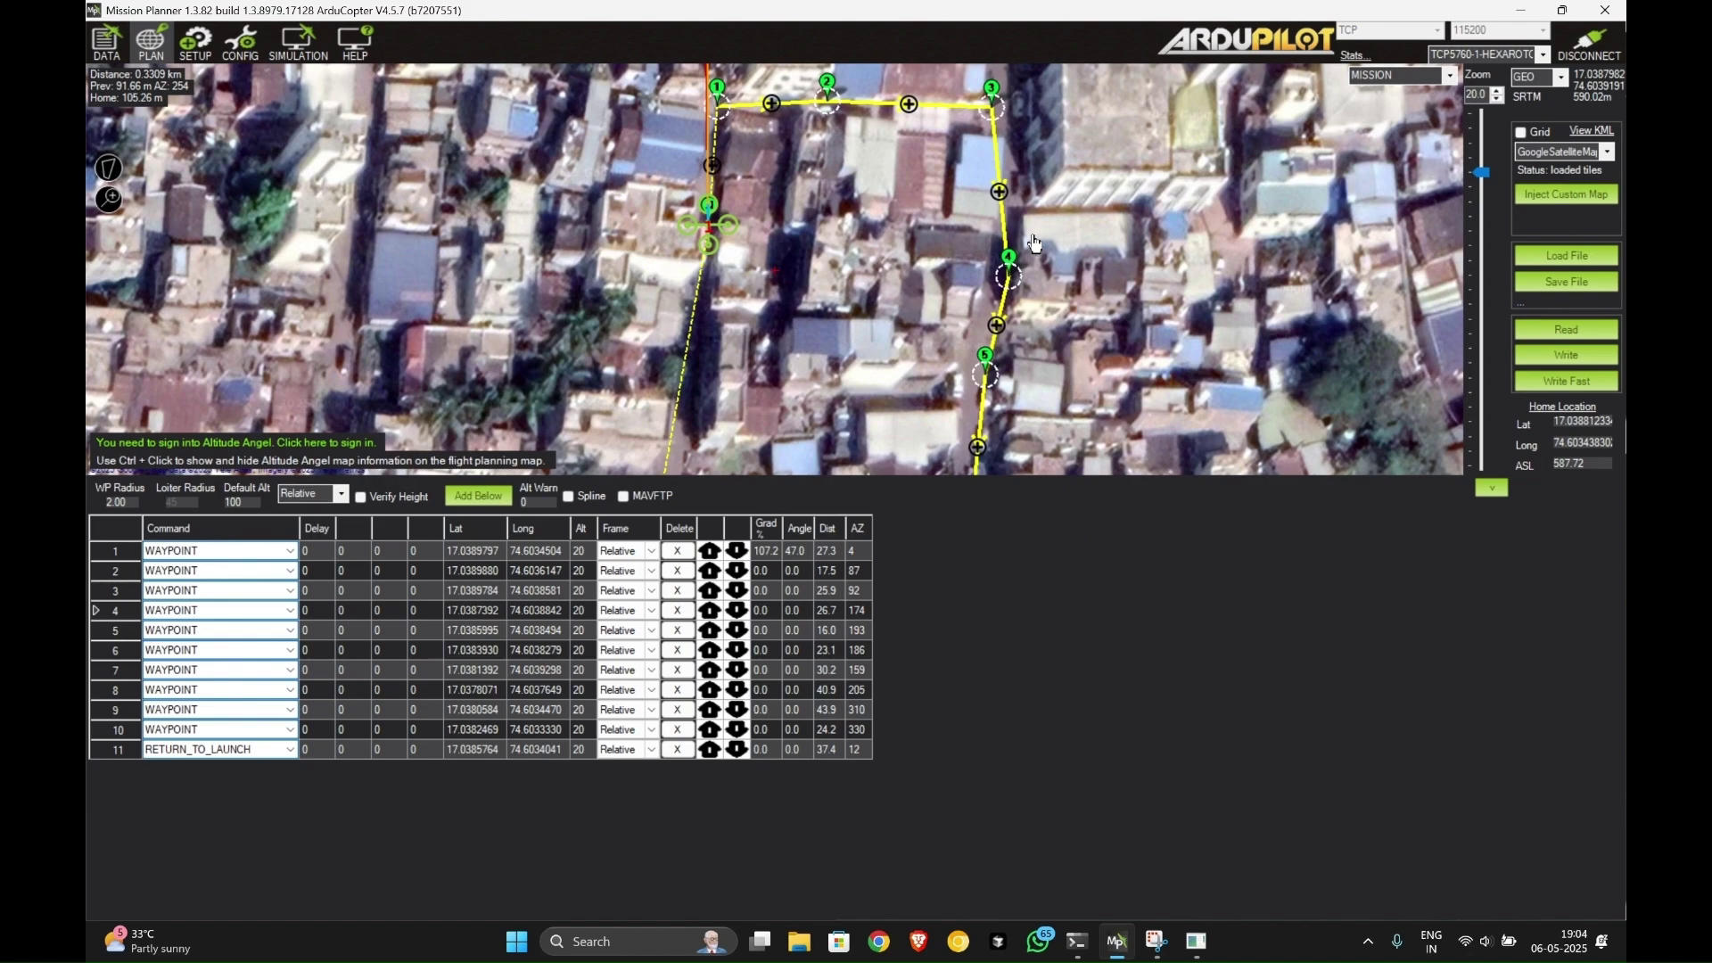
pyautogui.click(765, 28)
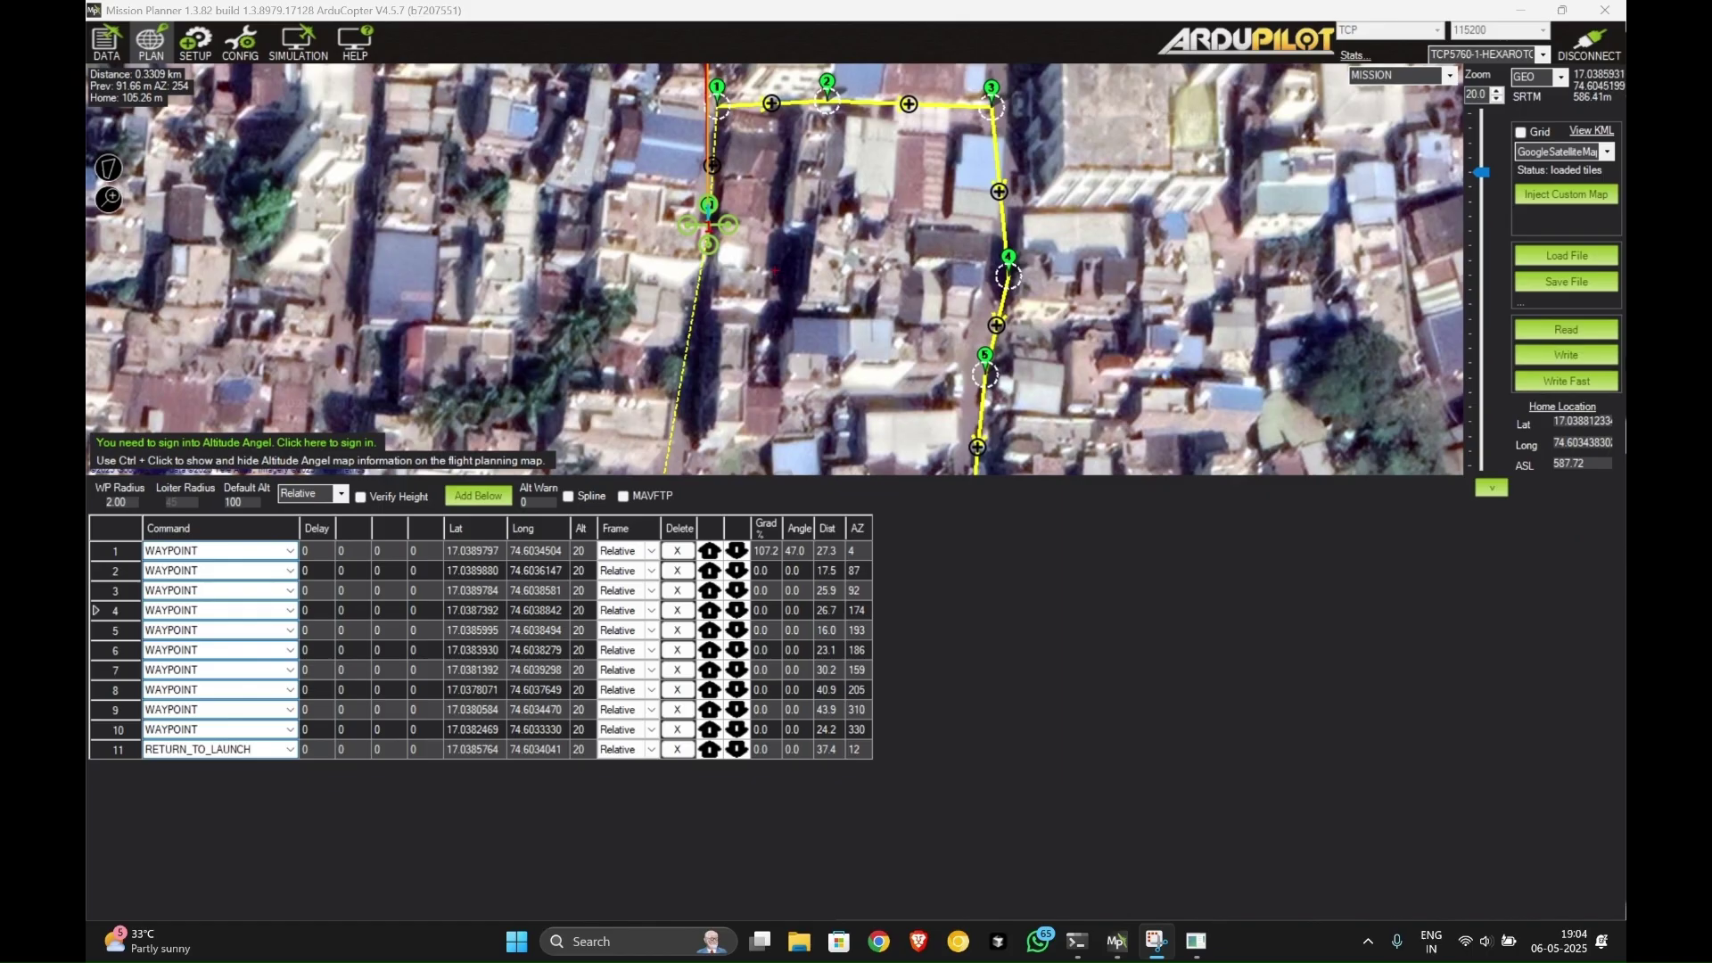
pyautogui.click(1583, 359)
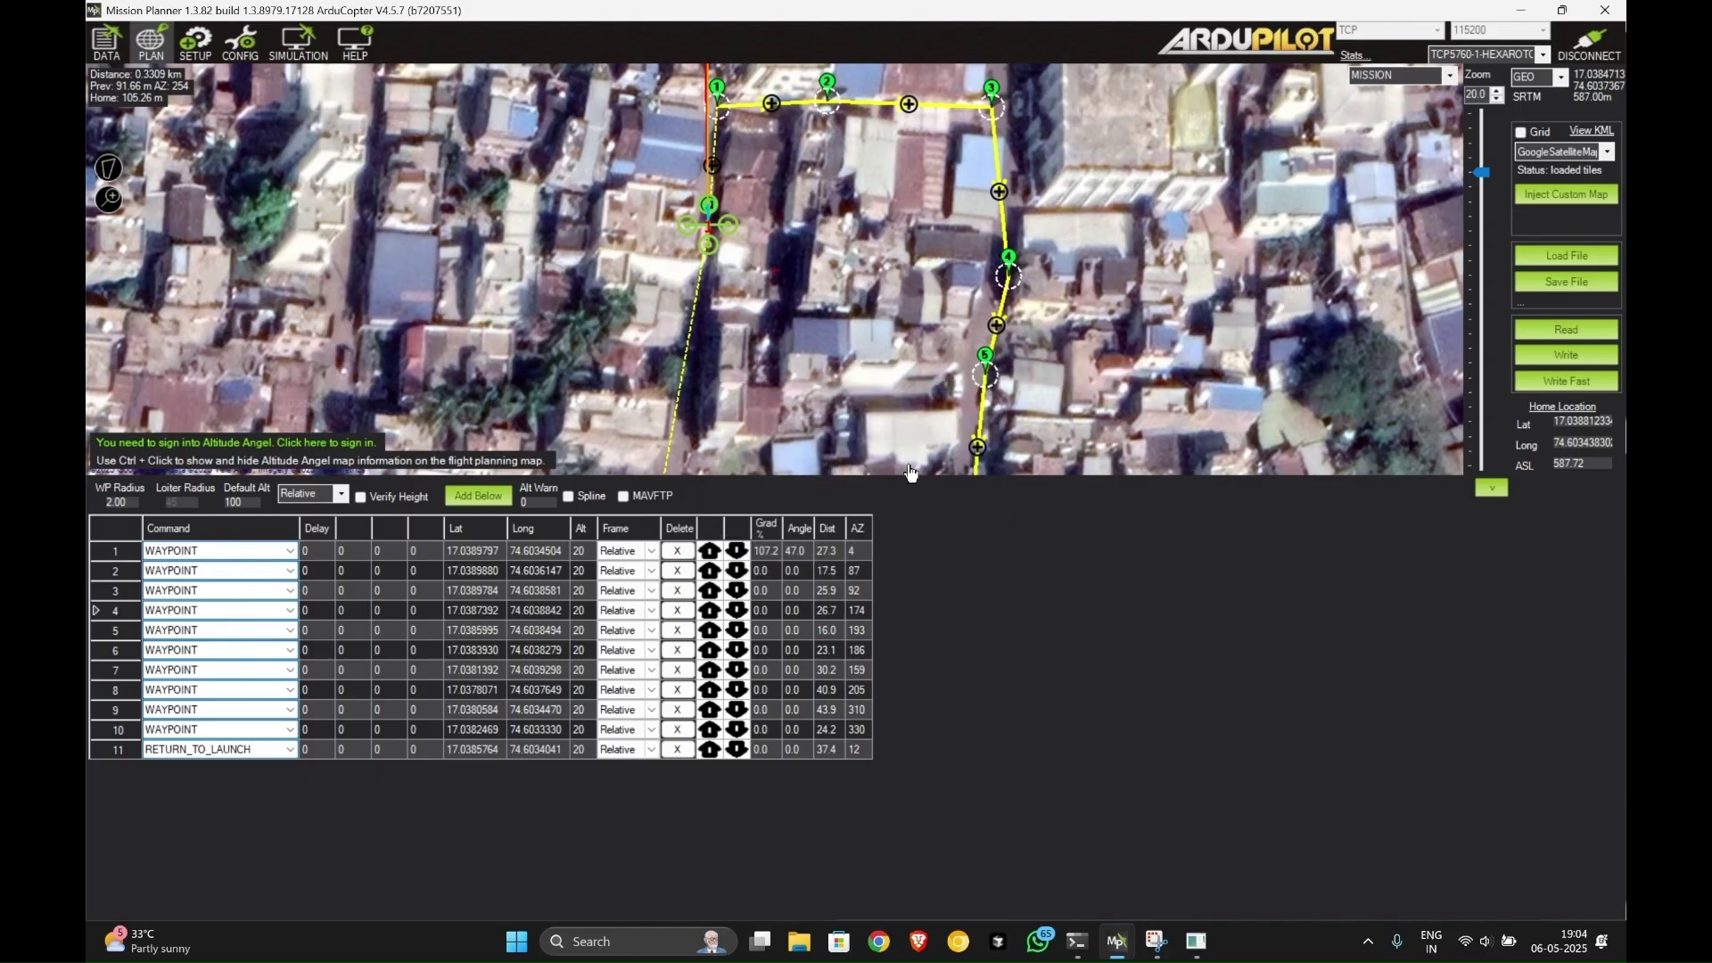
# Step: On the flight data view, arm the hexacopter's motors from Actions
pyautogui.click(99, 45)
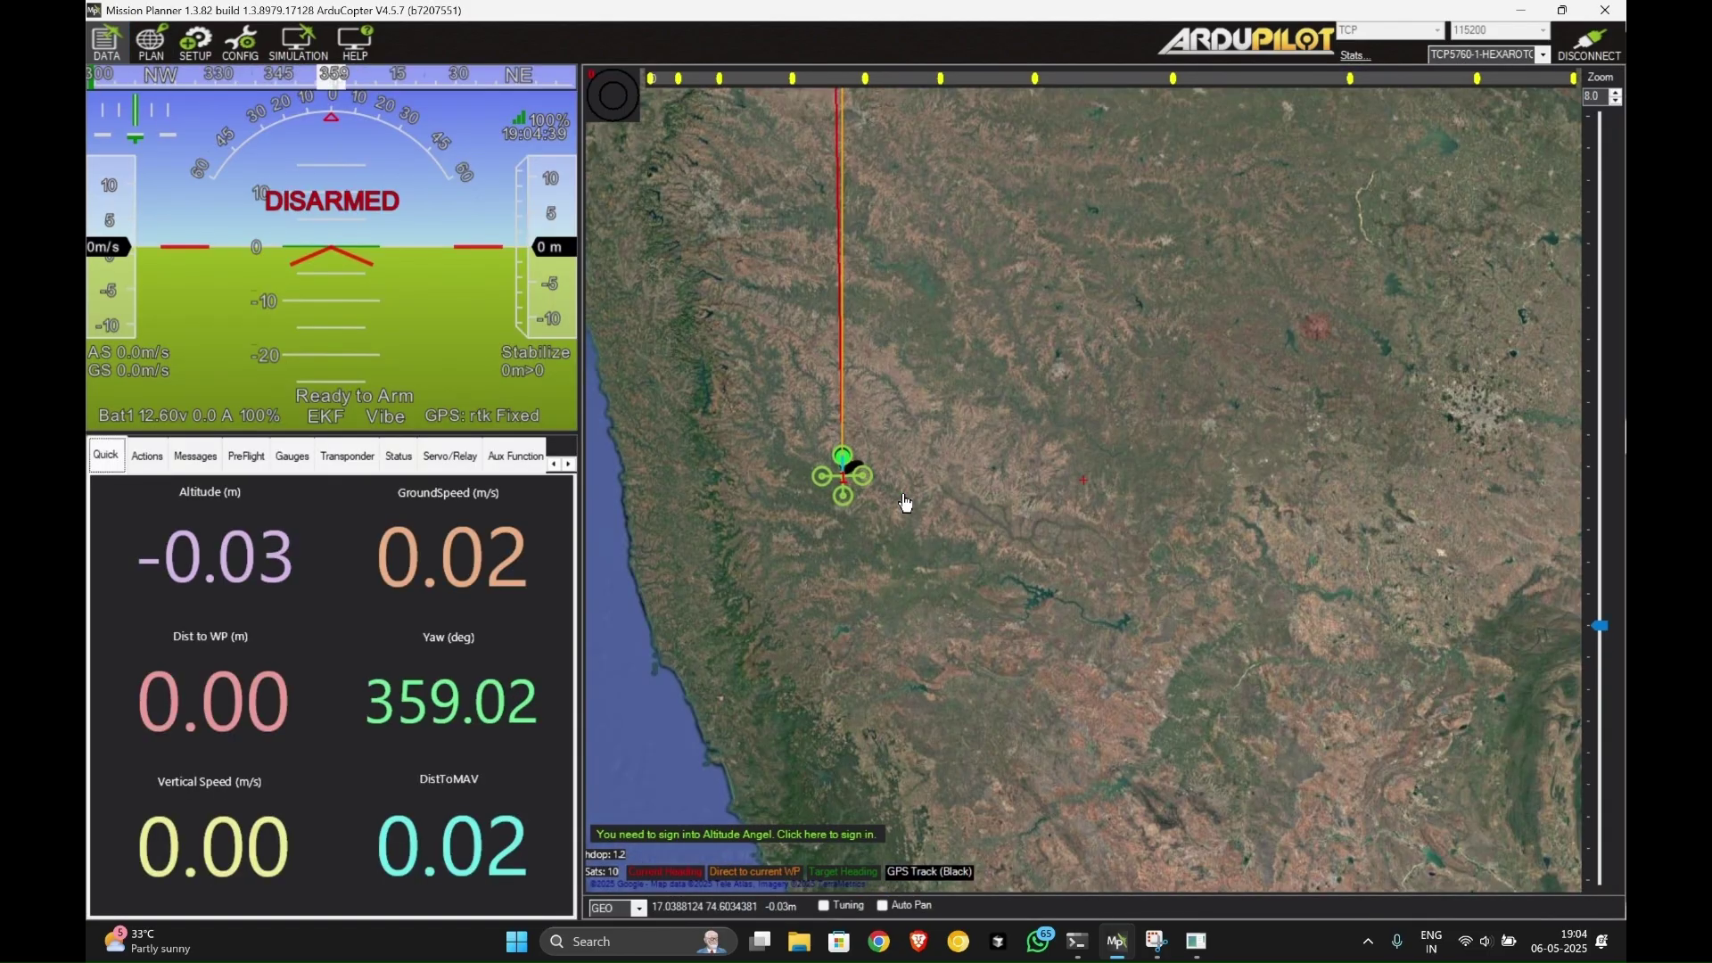
pyautogui.scroll(5, 904, 502)
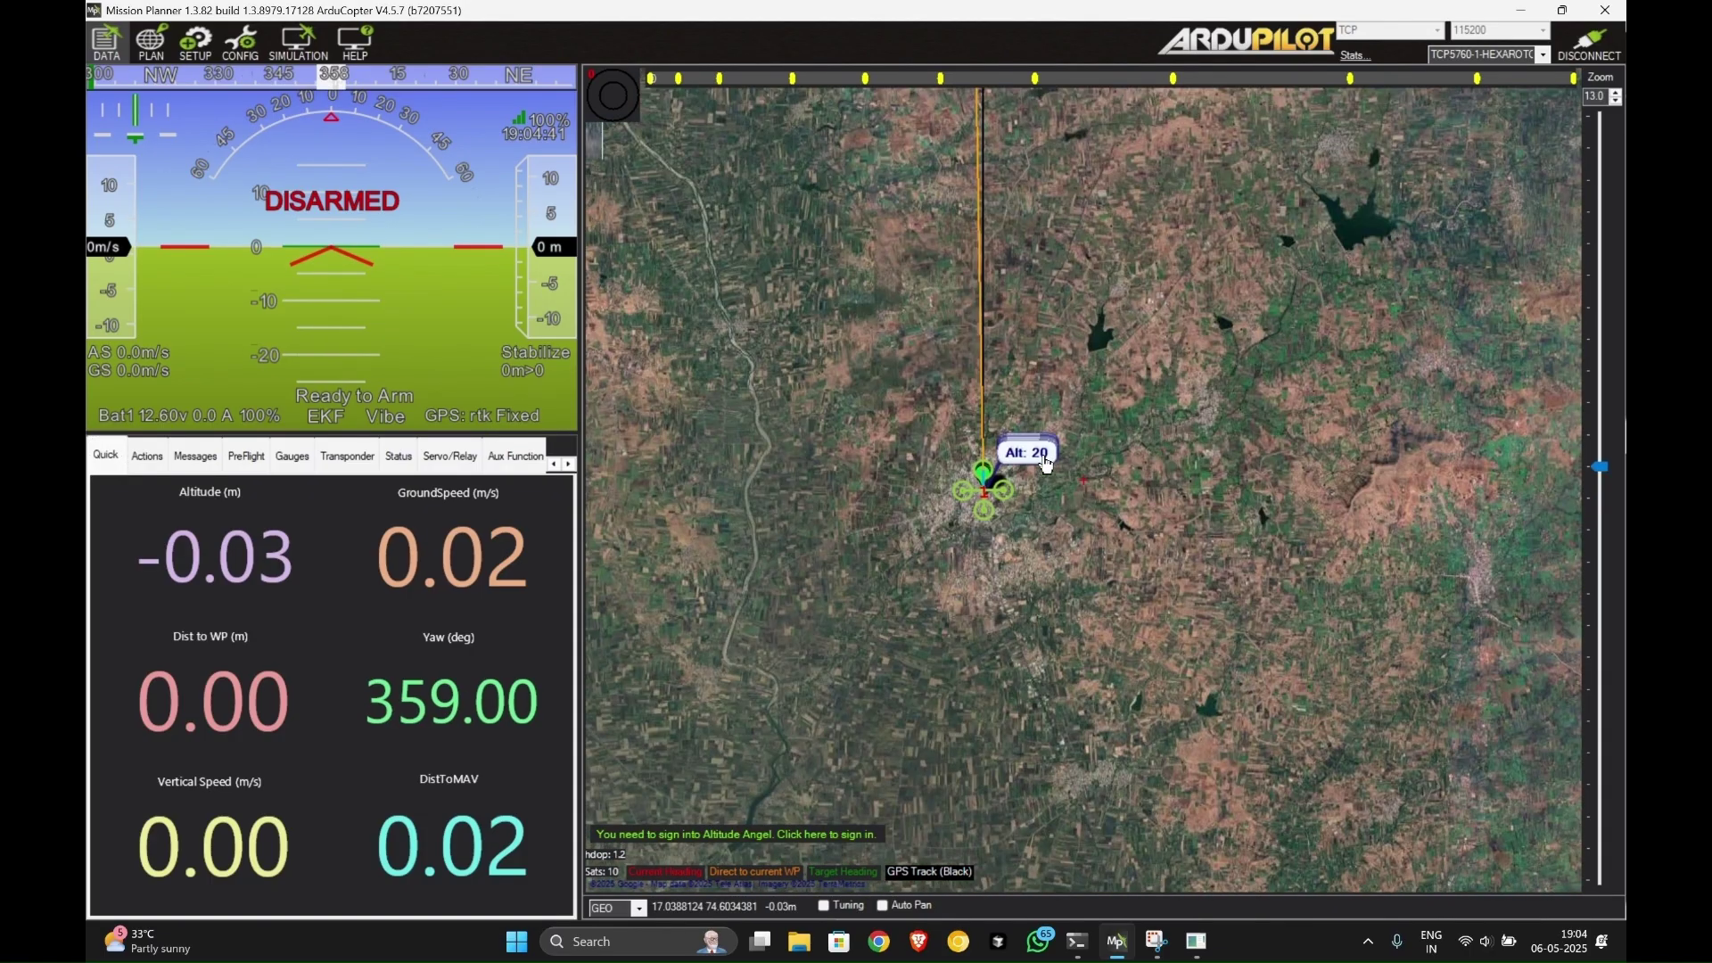
pyautogui.scroll(6, 1047, 464)
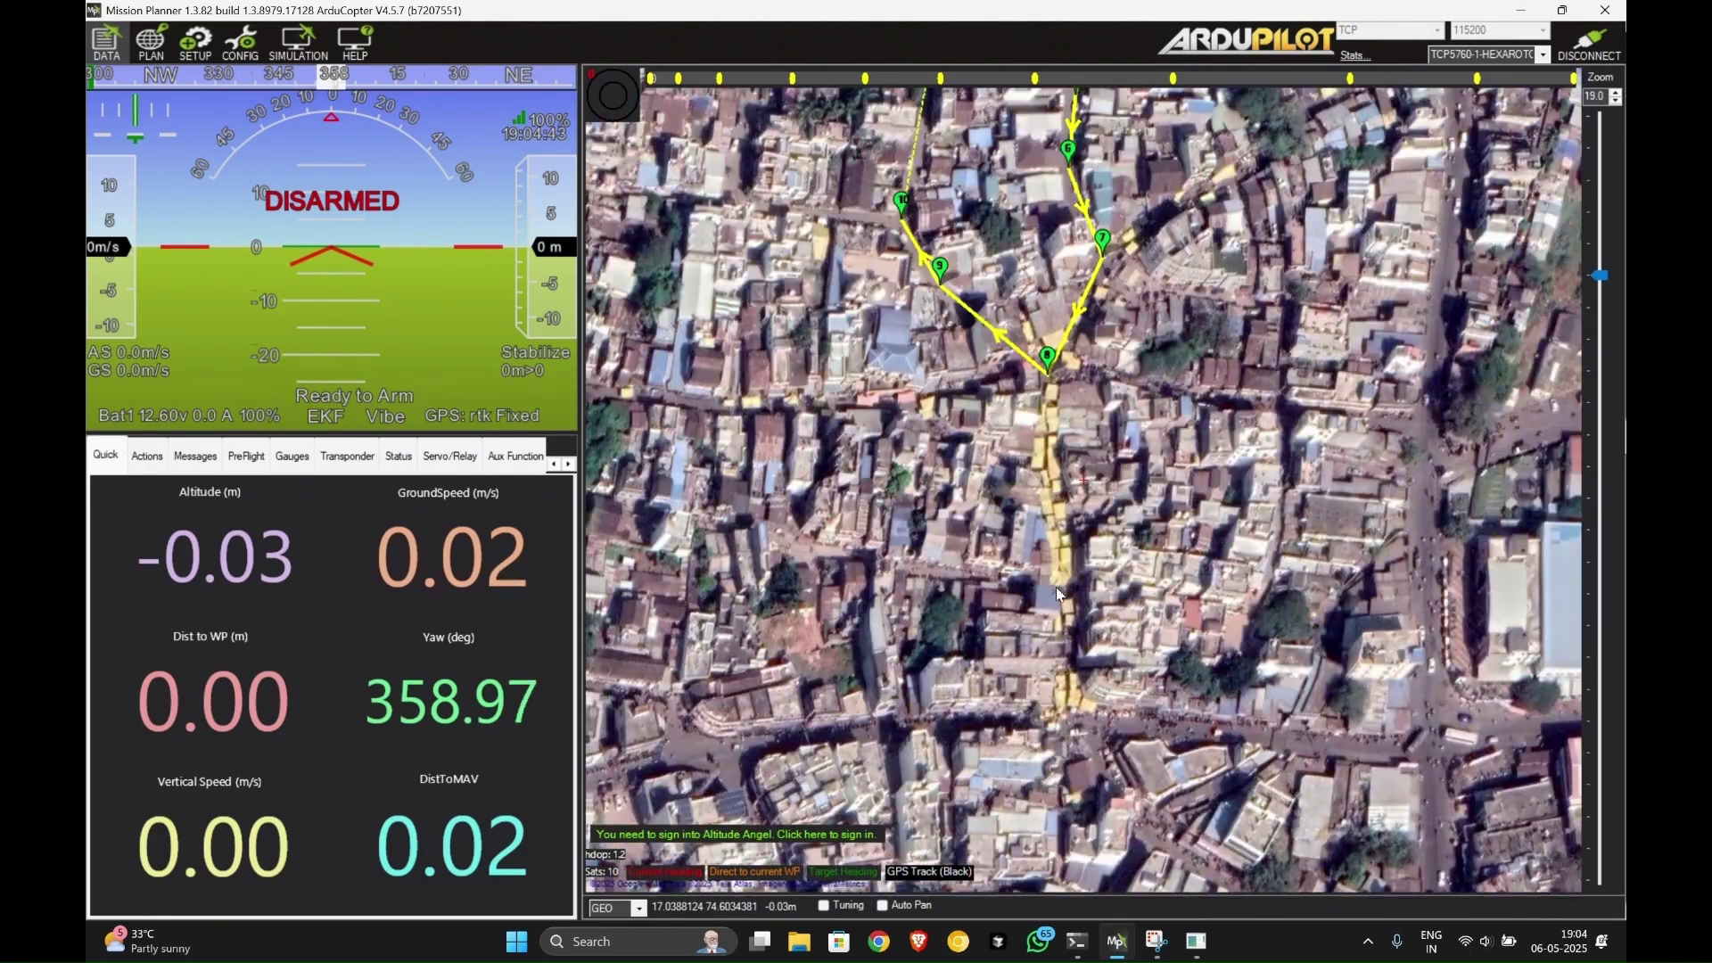
pyautogui.scroll(-1, 1074, 486)
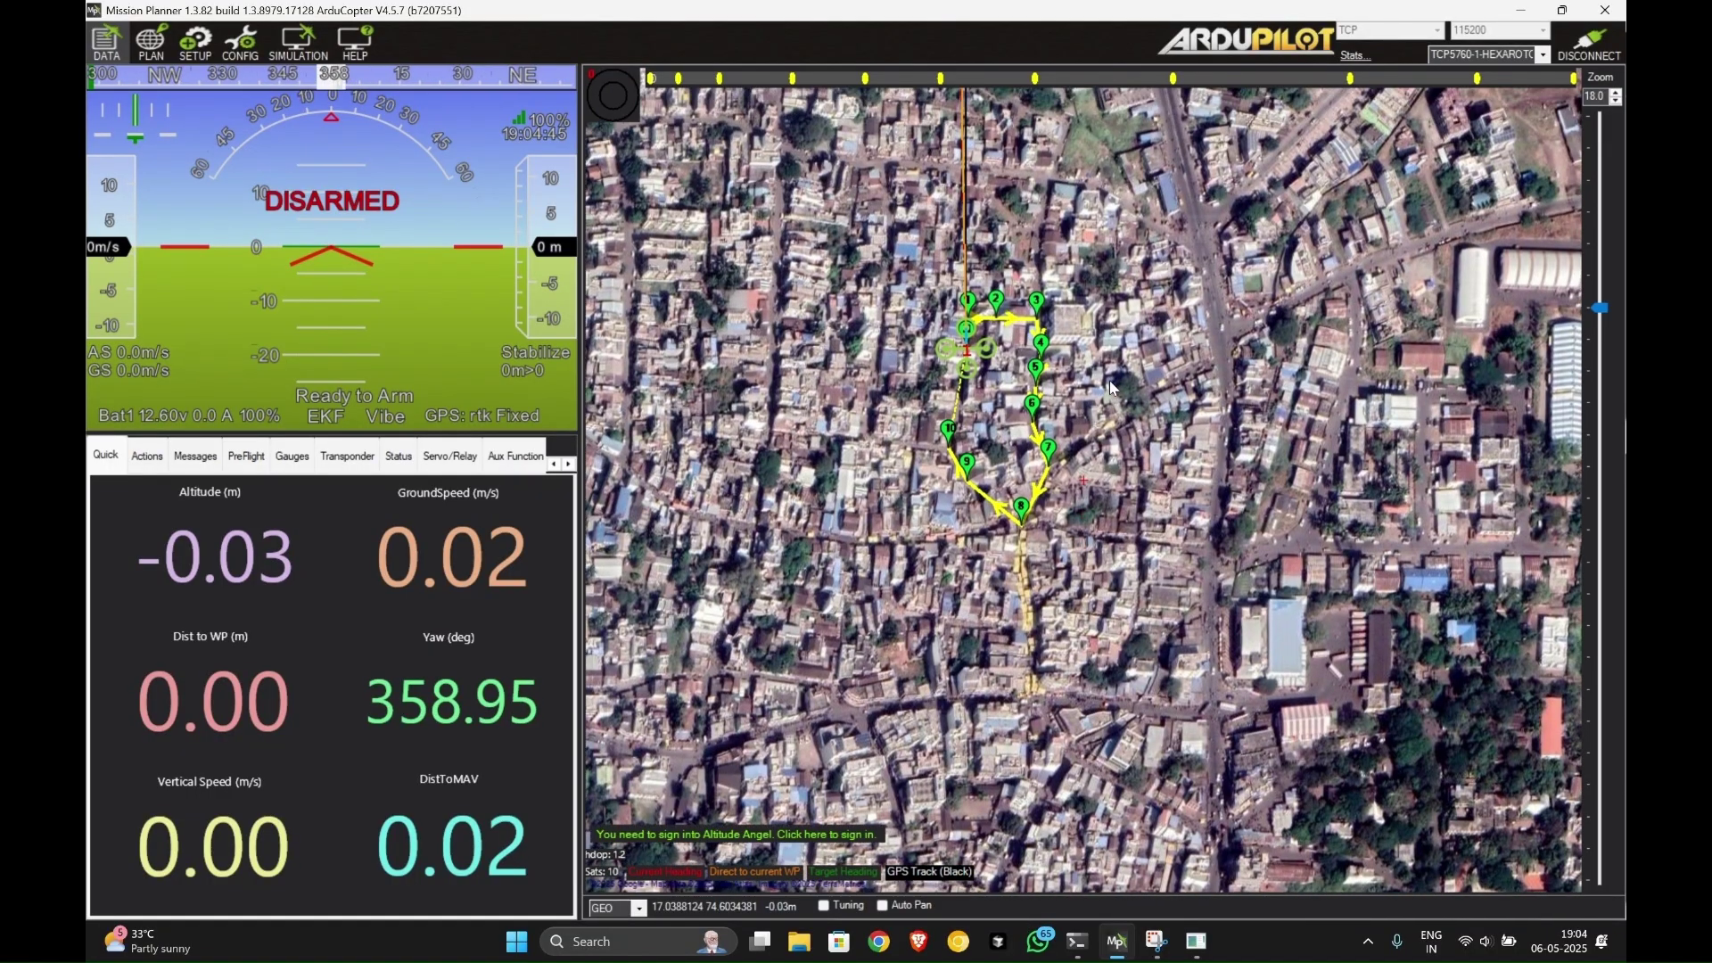
pyautogui.scroll(1, 1111, 379)
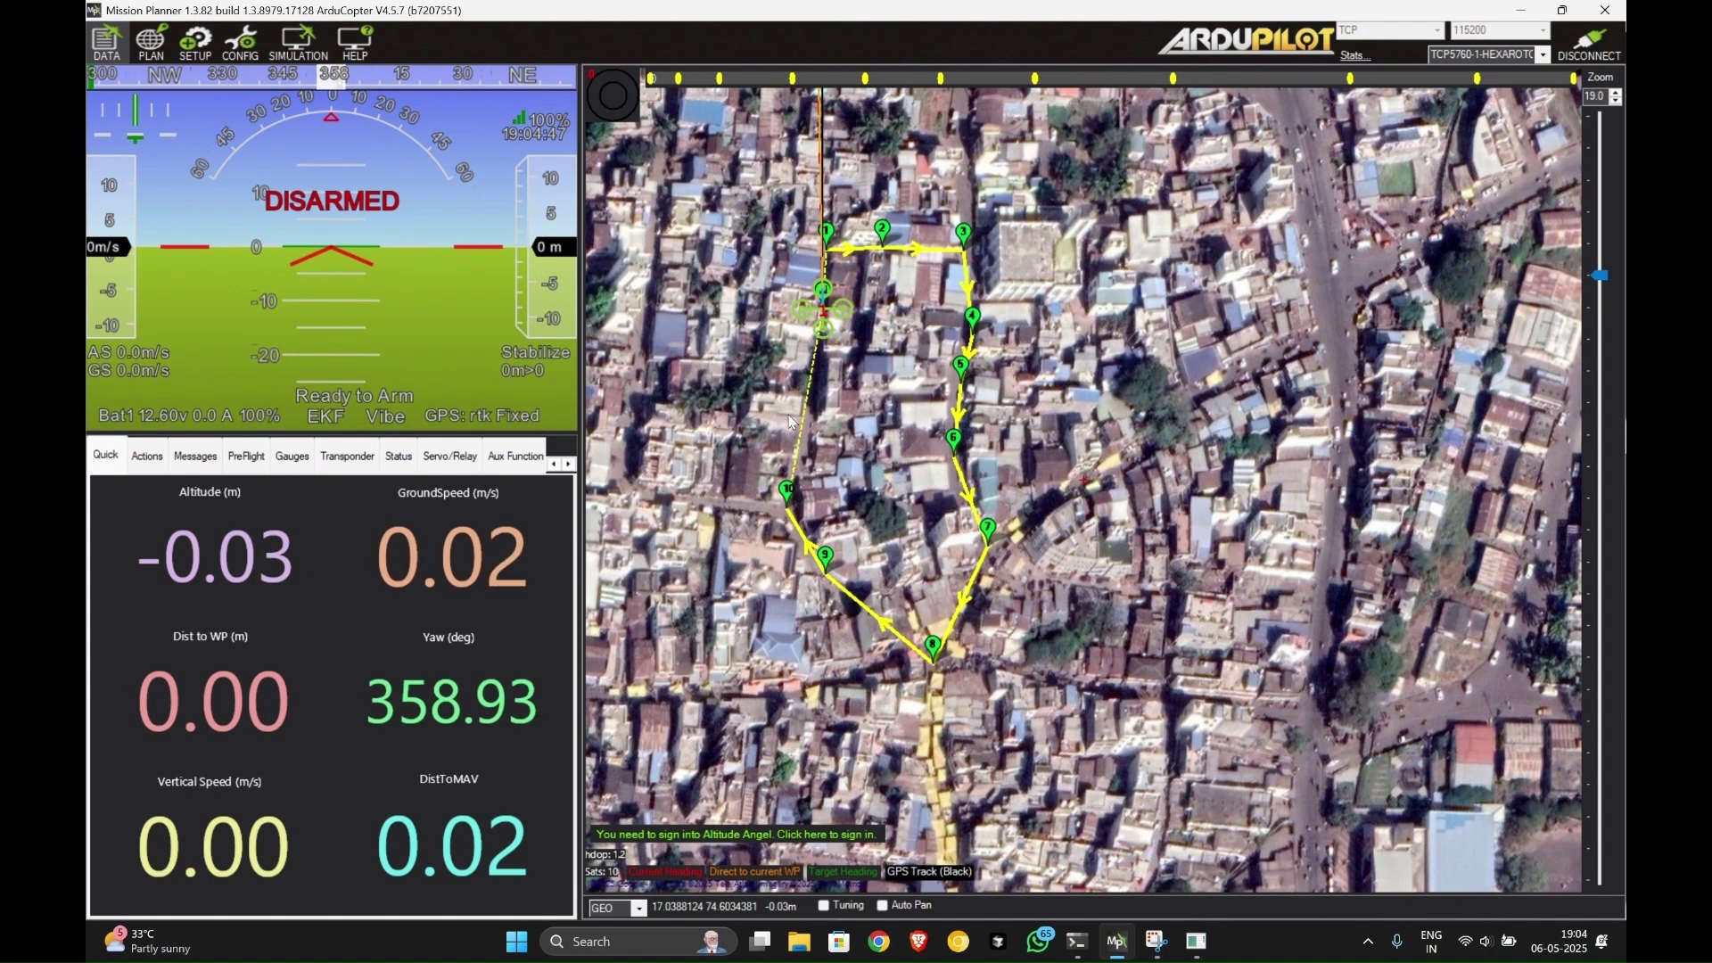
pyautogui.click(145, 457)
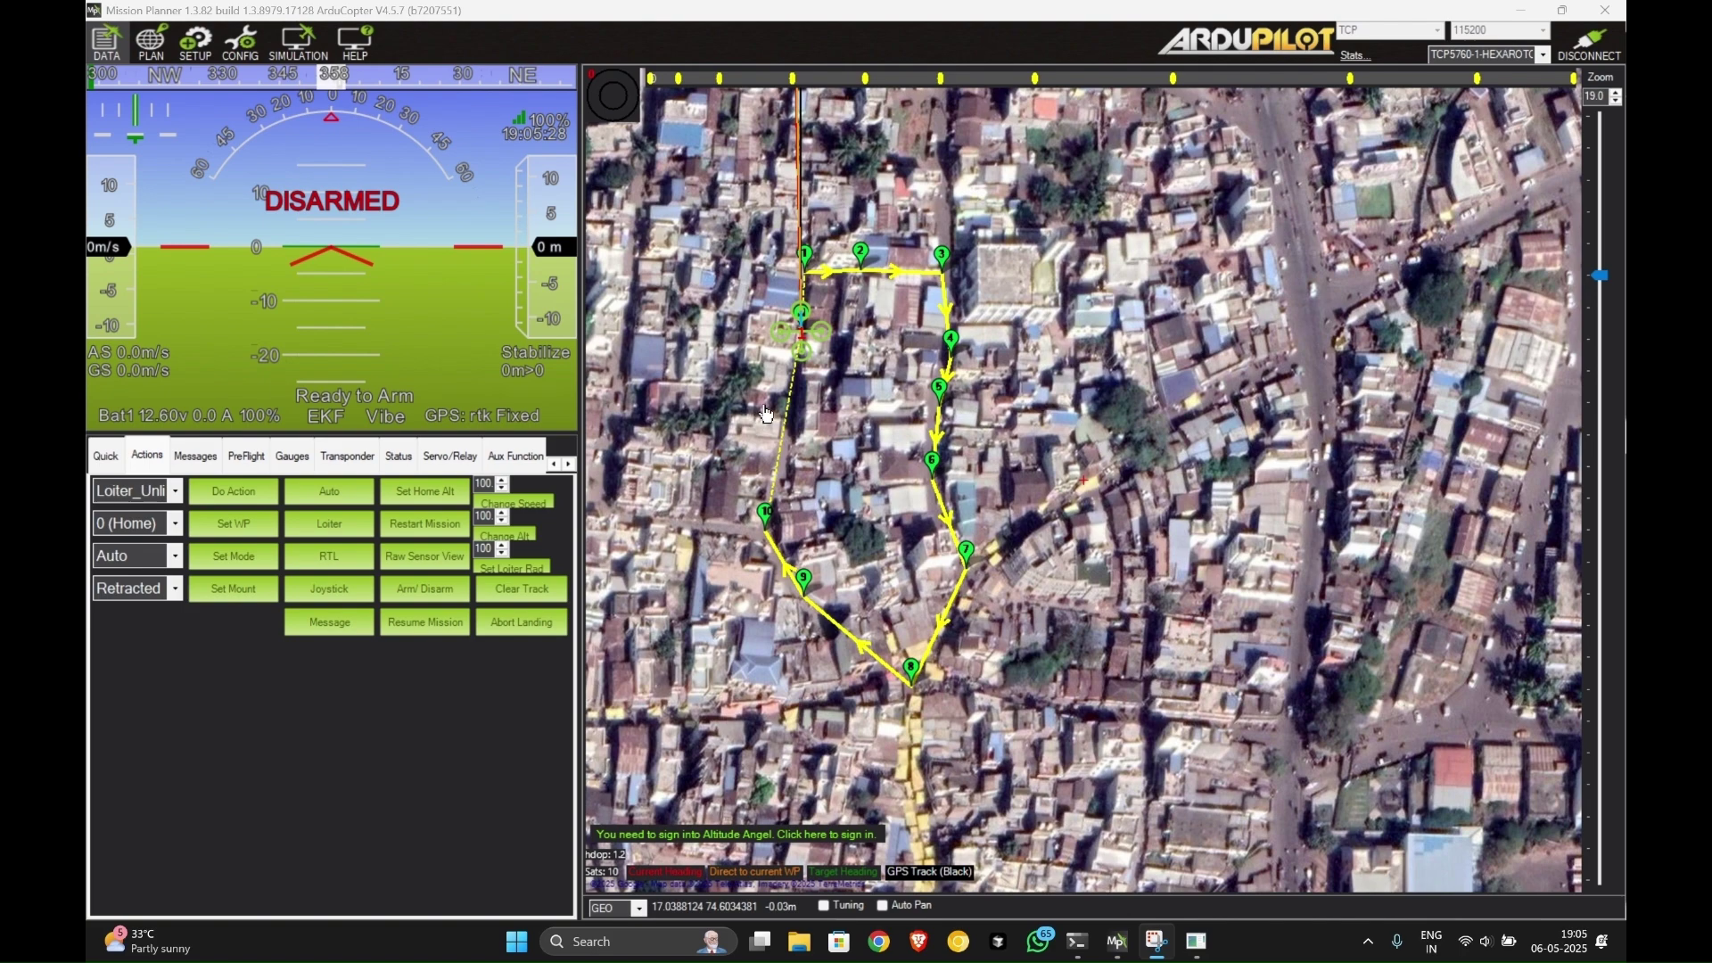
pyautogui.click(425, 592)
# Step: Take off to 20 m using the map's Takeoff command
pyautogui.rightClick(795, 332)
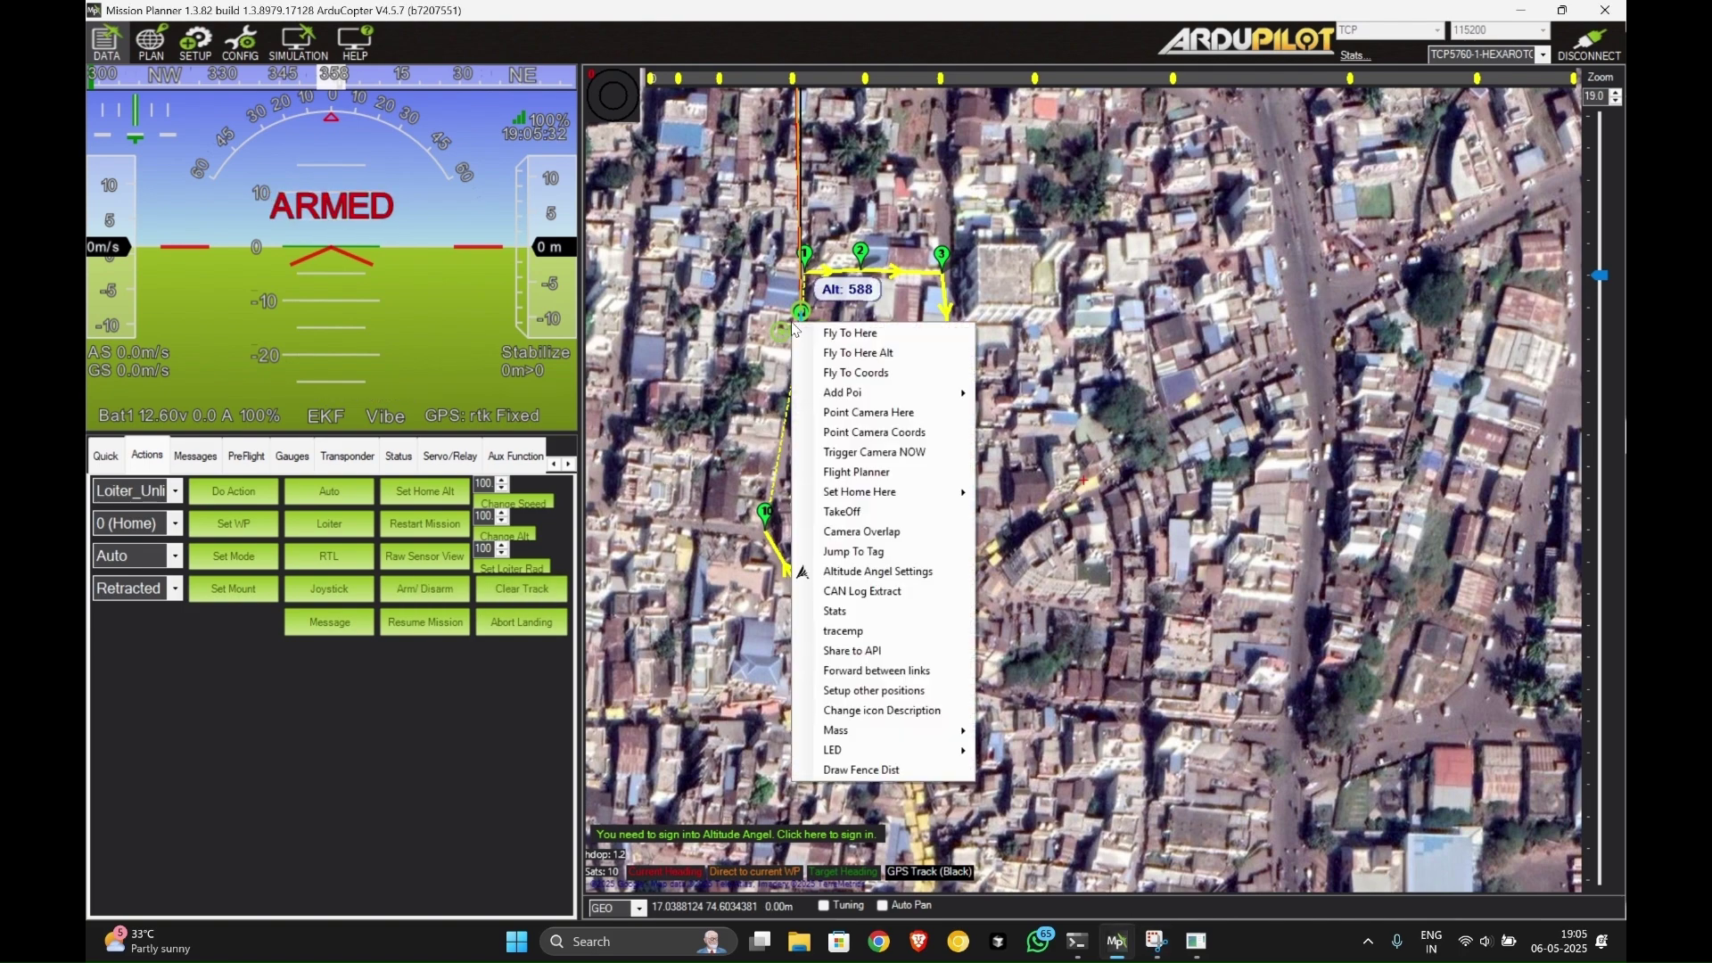
pyautogui.click(878, 513)
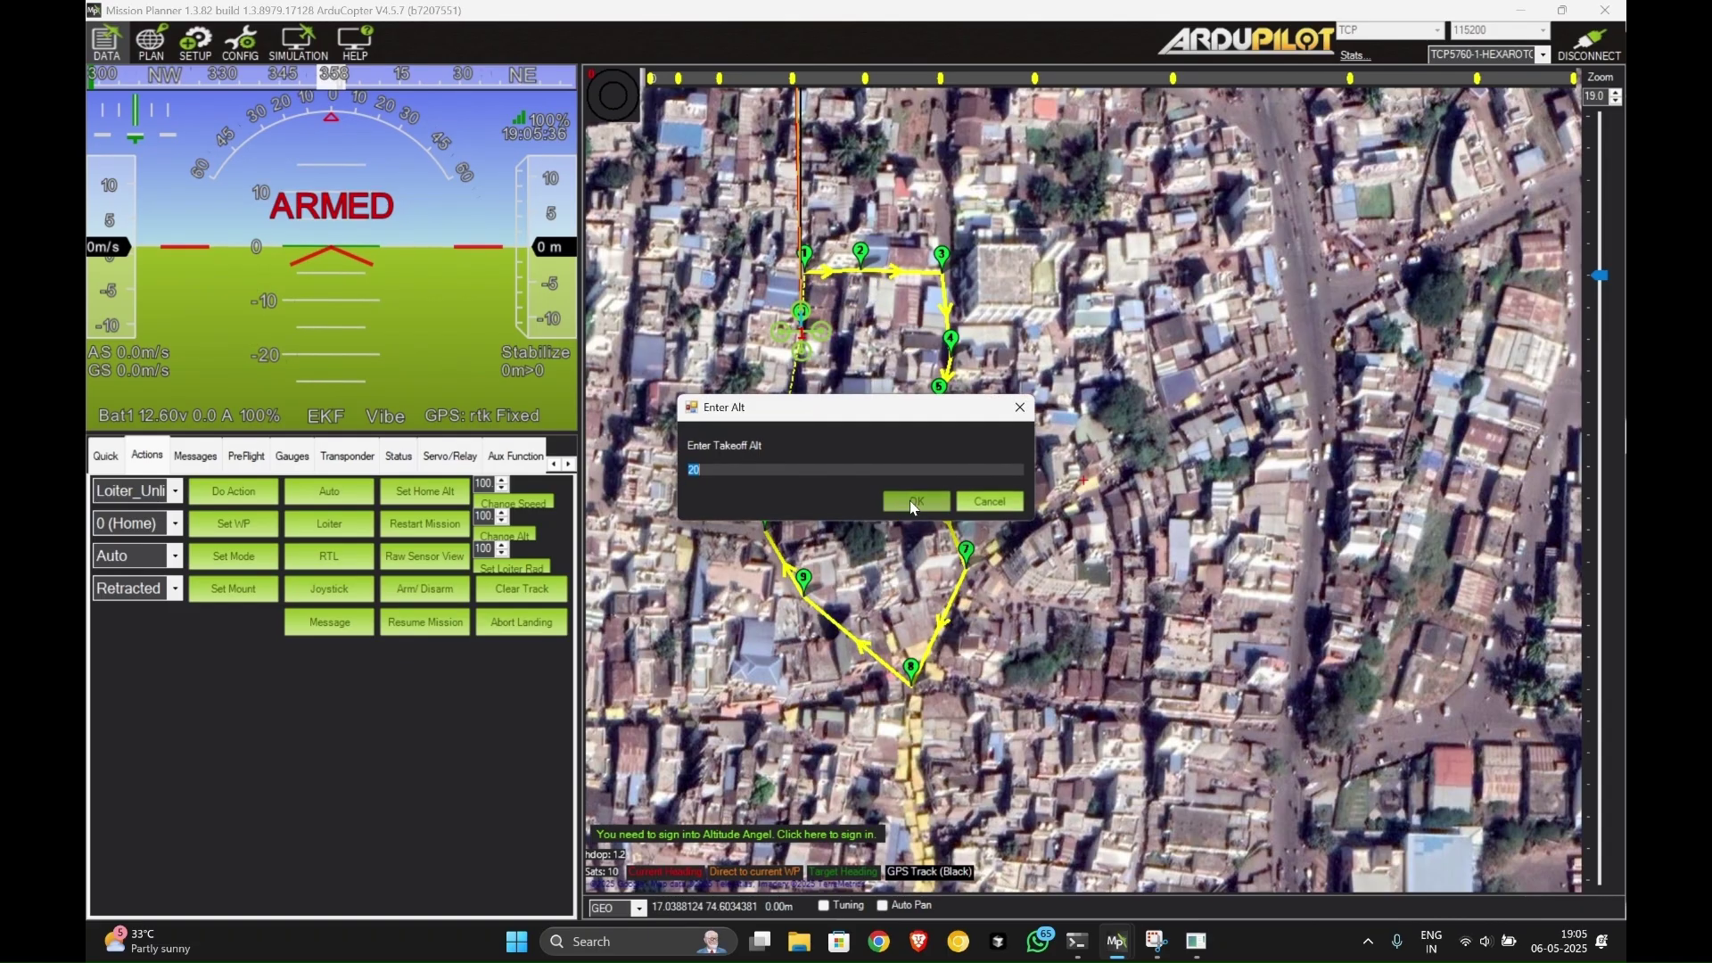
pyautogui.click(913, 504)
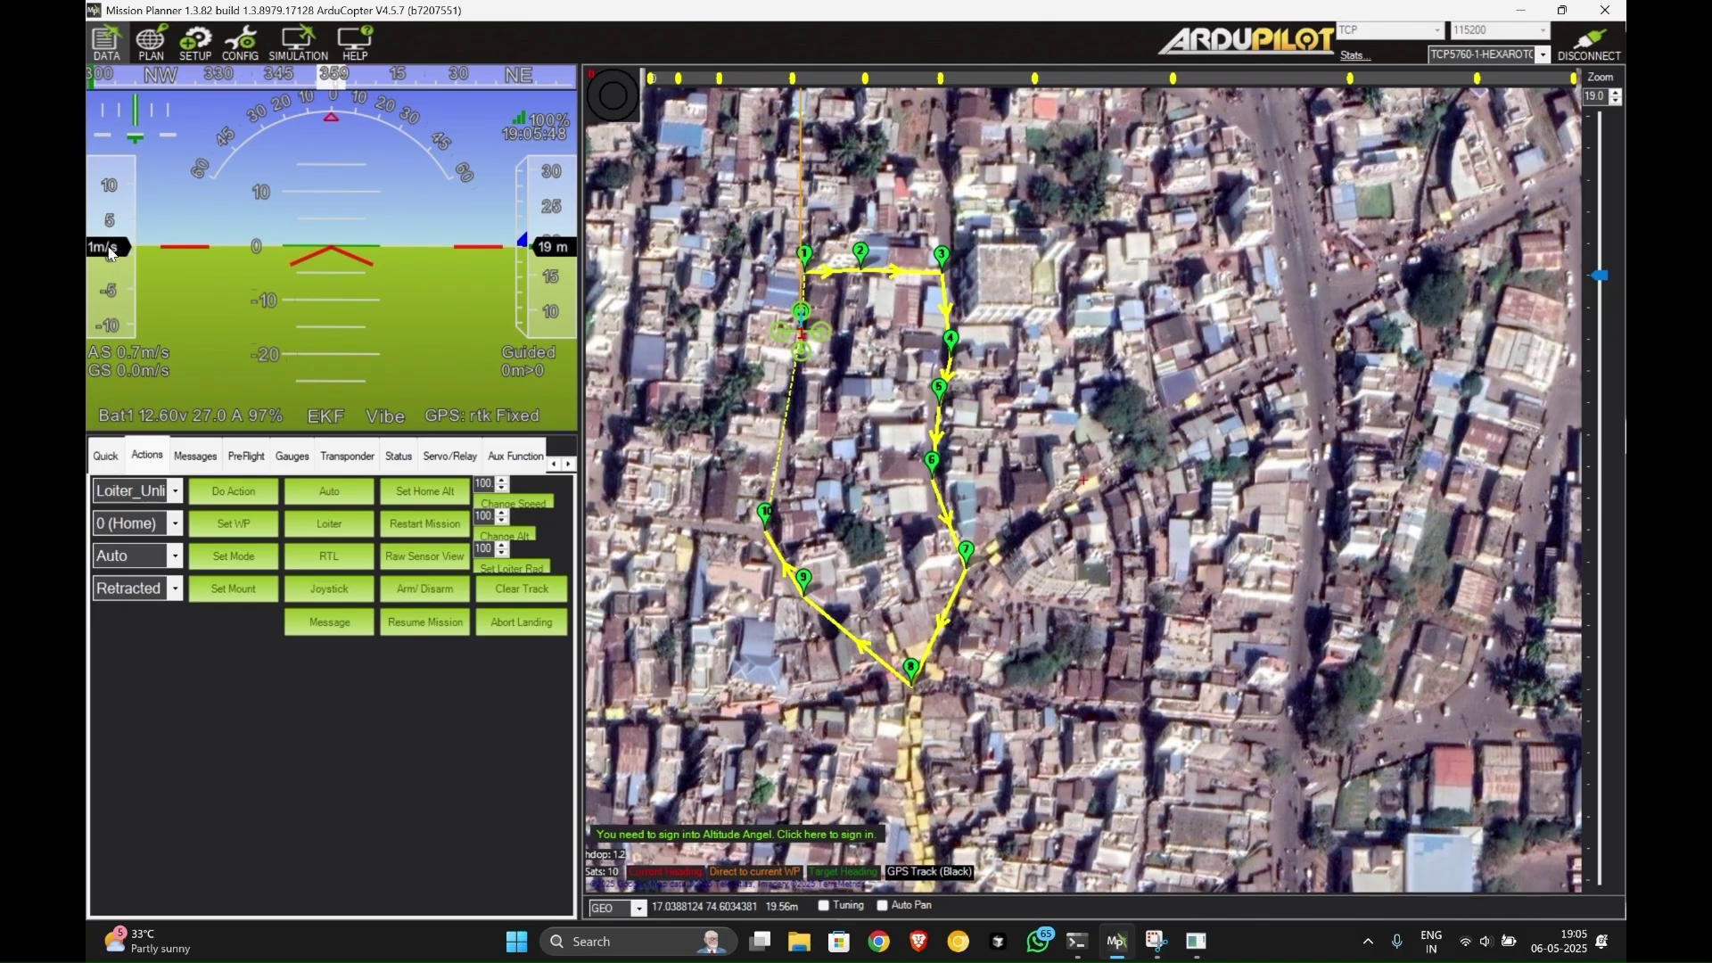
# Step: Fly the mission in Auto mode until the hexacopter lands and disarms
pyautogui.click(363, 493)
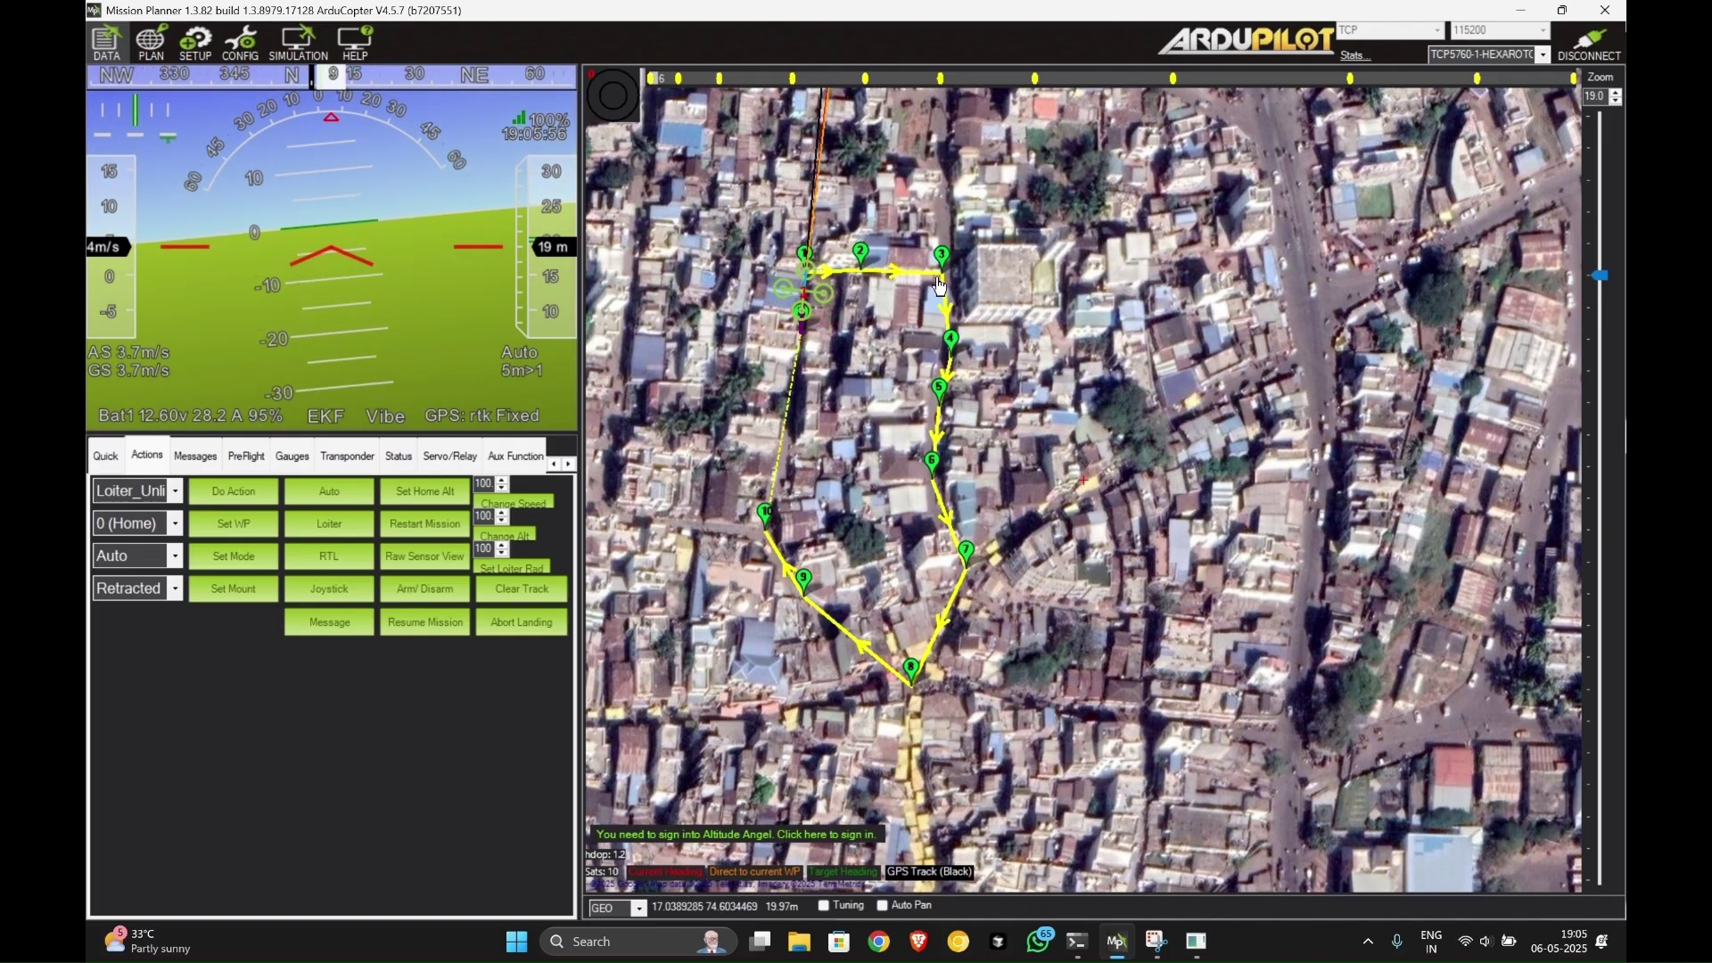
pyautogui.moveTo(928, 475)
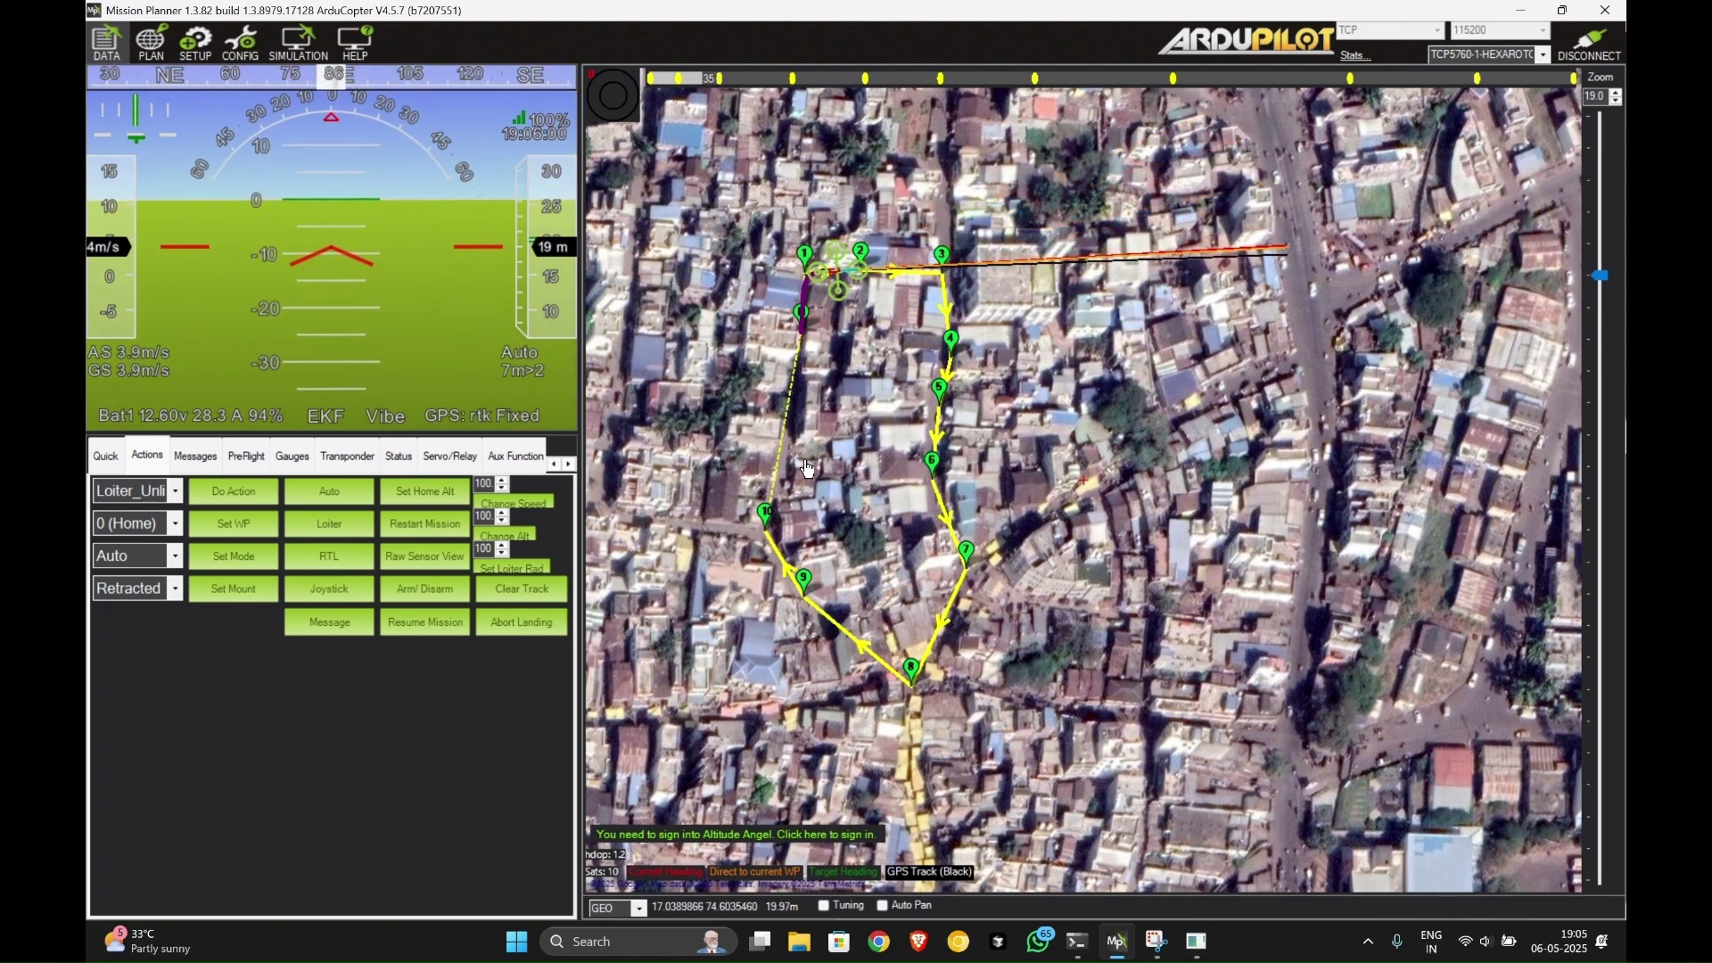
pyautogui.moveTo(807, 332)
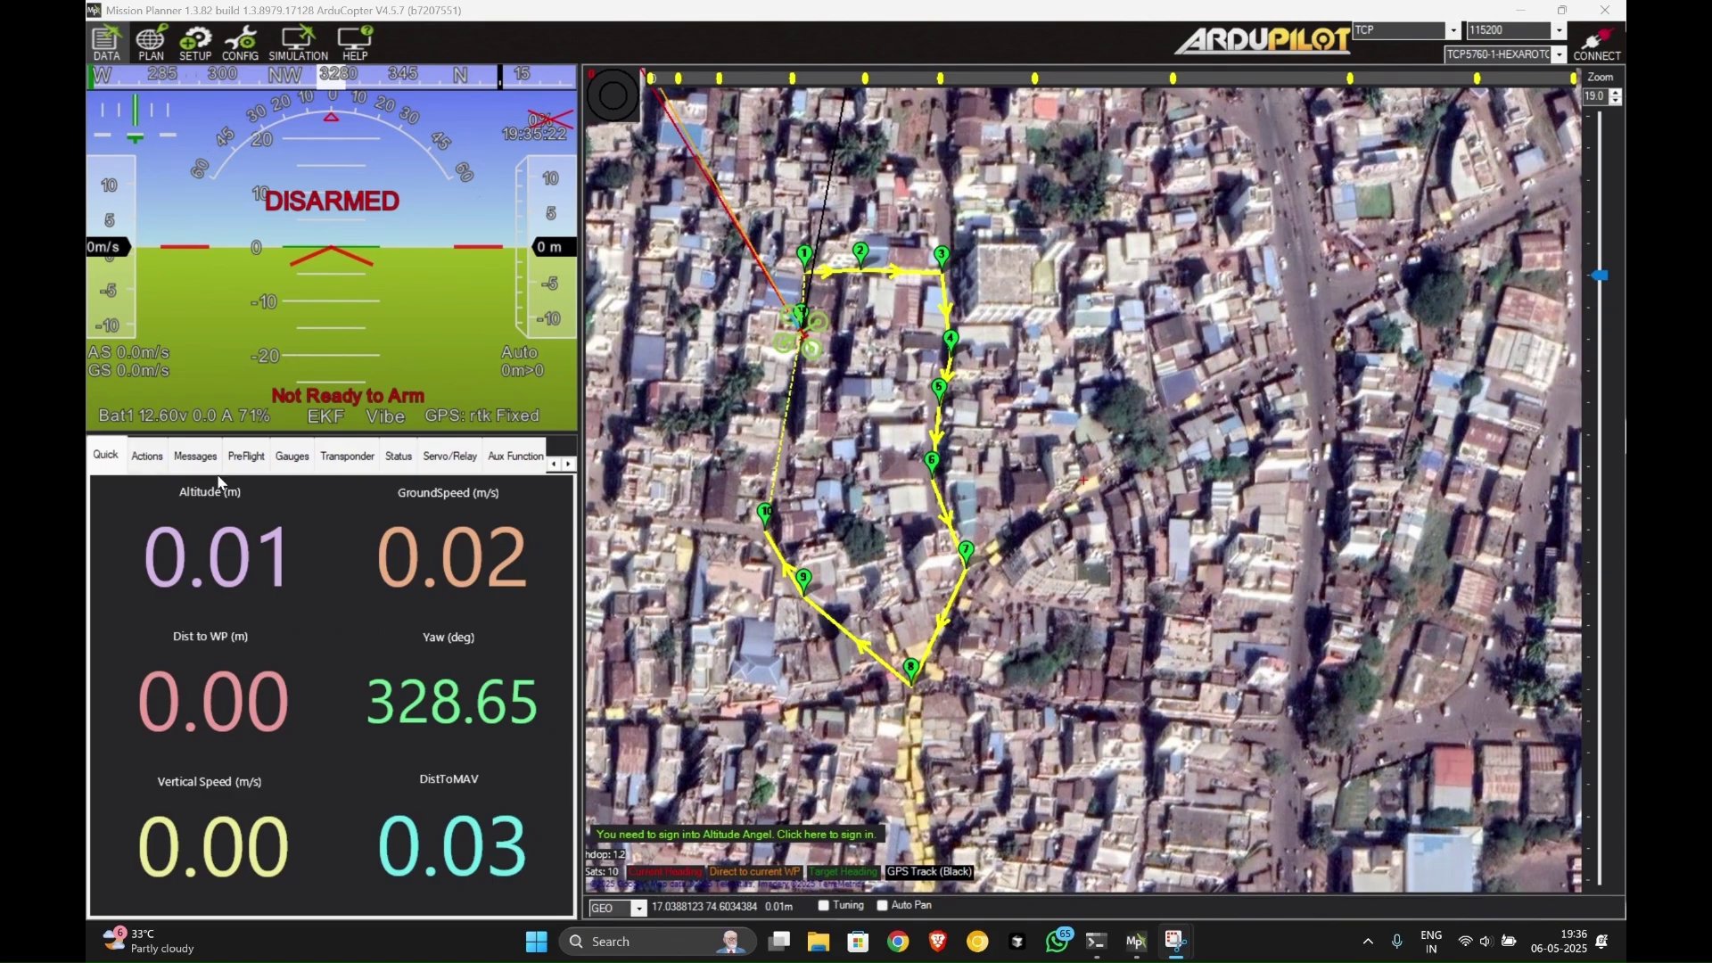
# Step: Review log 00000001.BIN from Mission Planner > sitl > hexa > logs
pyautogui.click(569, 464)
pyautogui.click(569, 465)
pyautogui.click(568, 464)
pyautogui.click(569, 465)
pyautogui.click(569, 465)
pyautogui.click(569, 464)
pyautogui.click(490, 456)
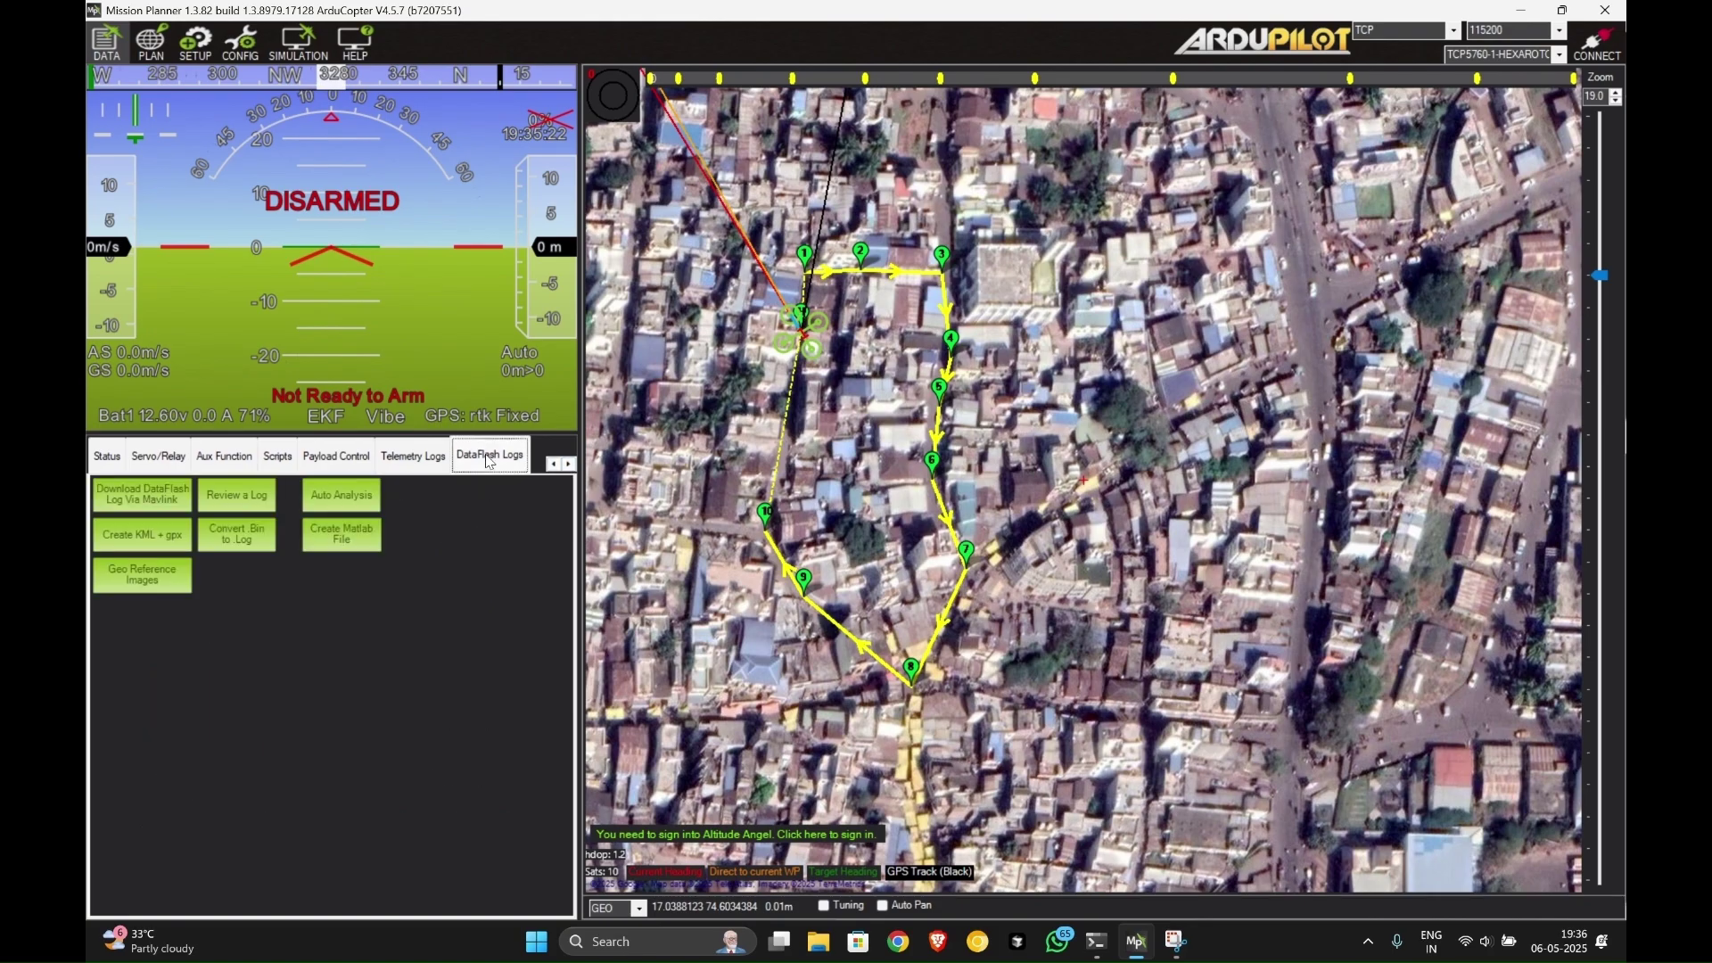
pyautogui.click(253, 496)
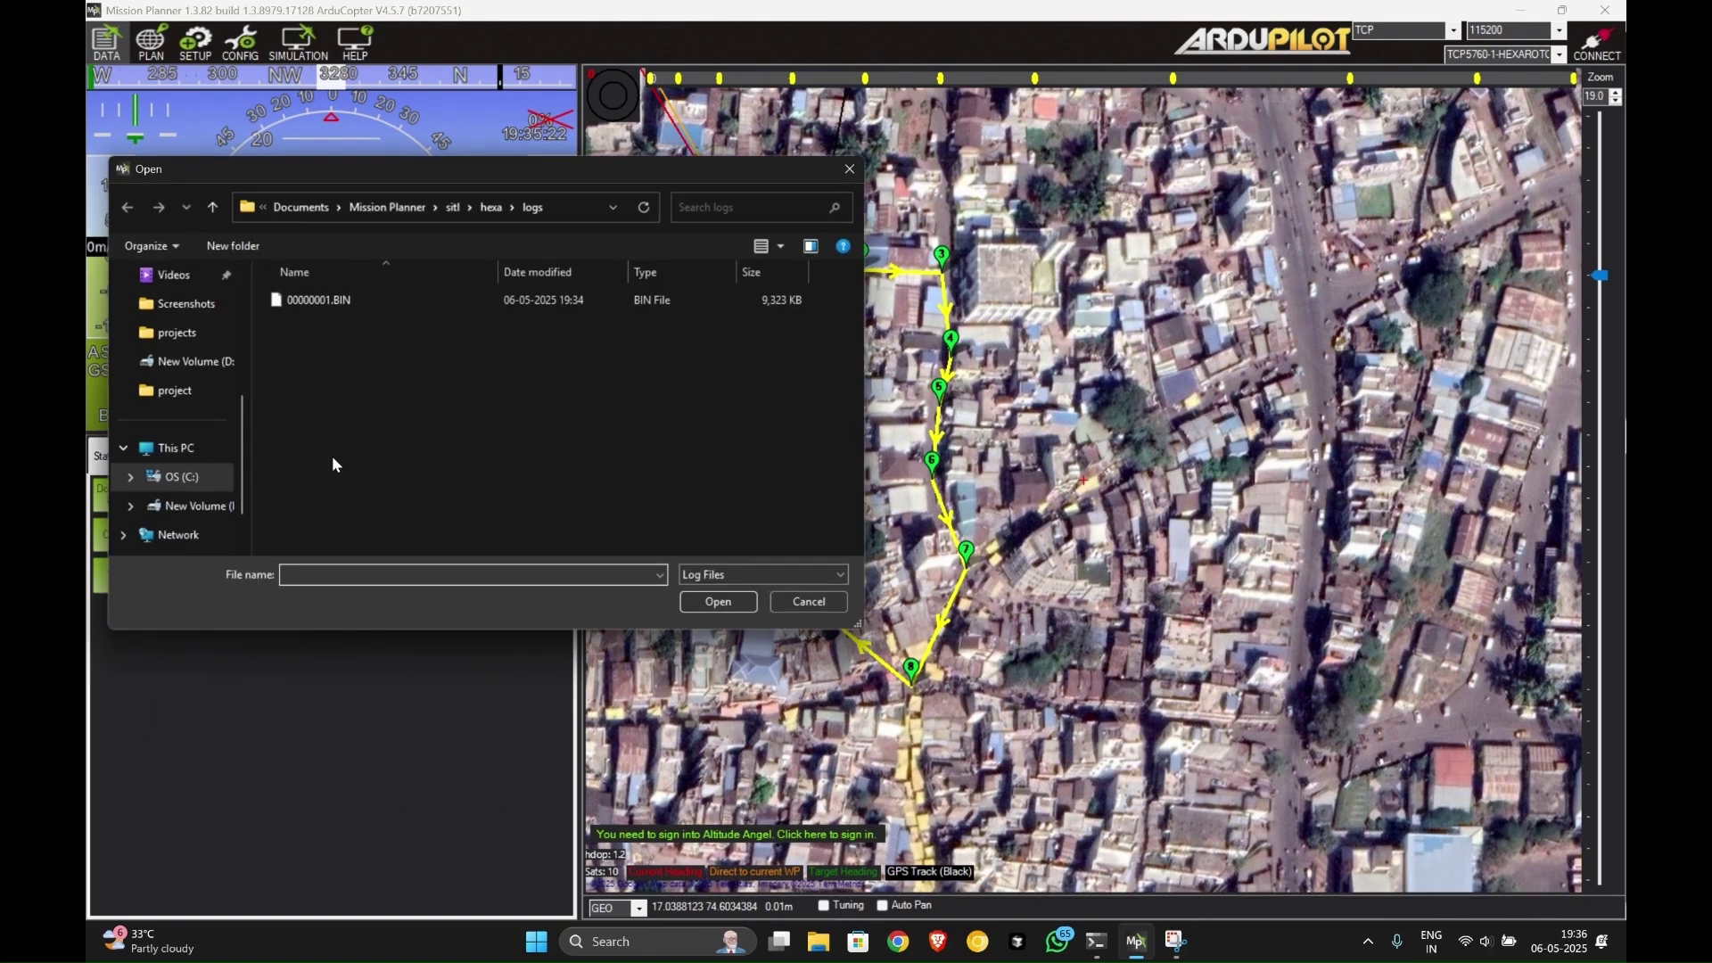
pyautogui.click(383, 211)
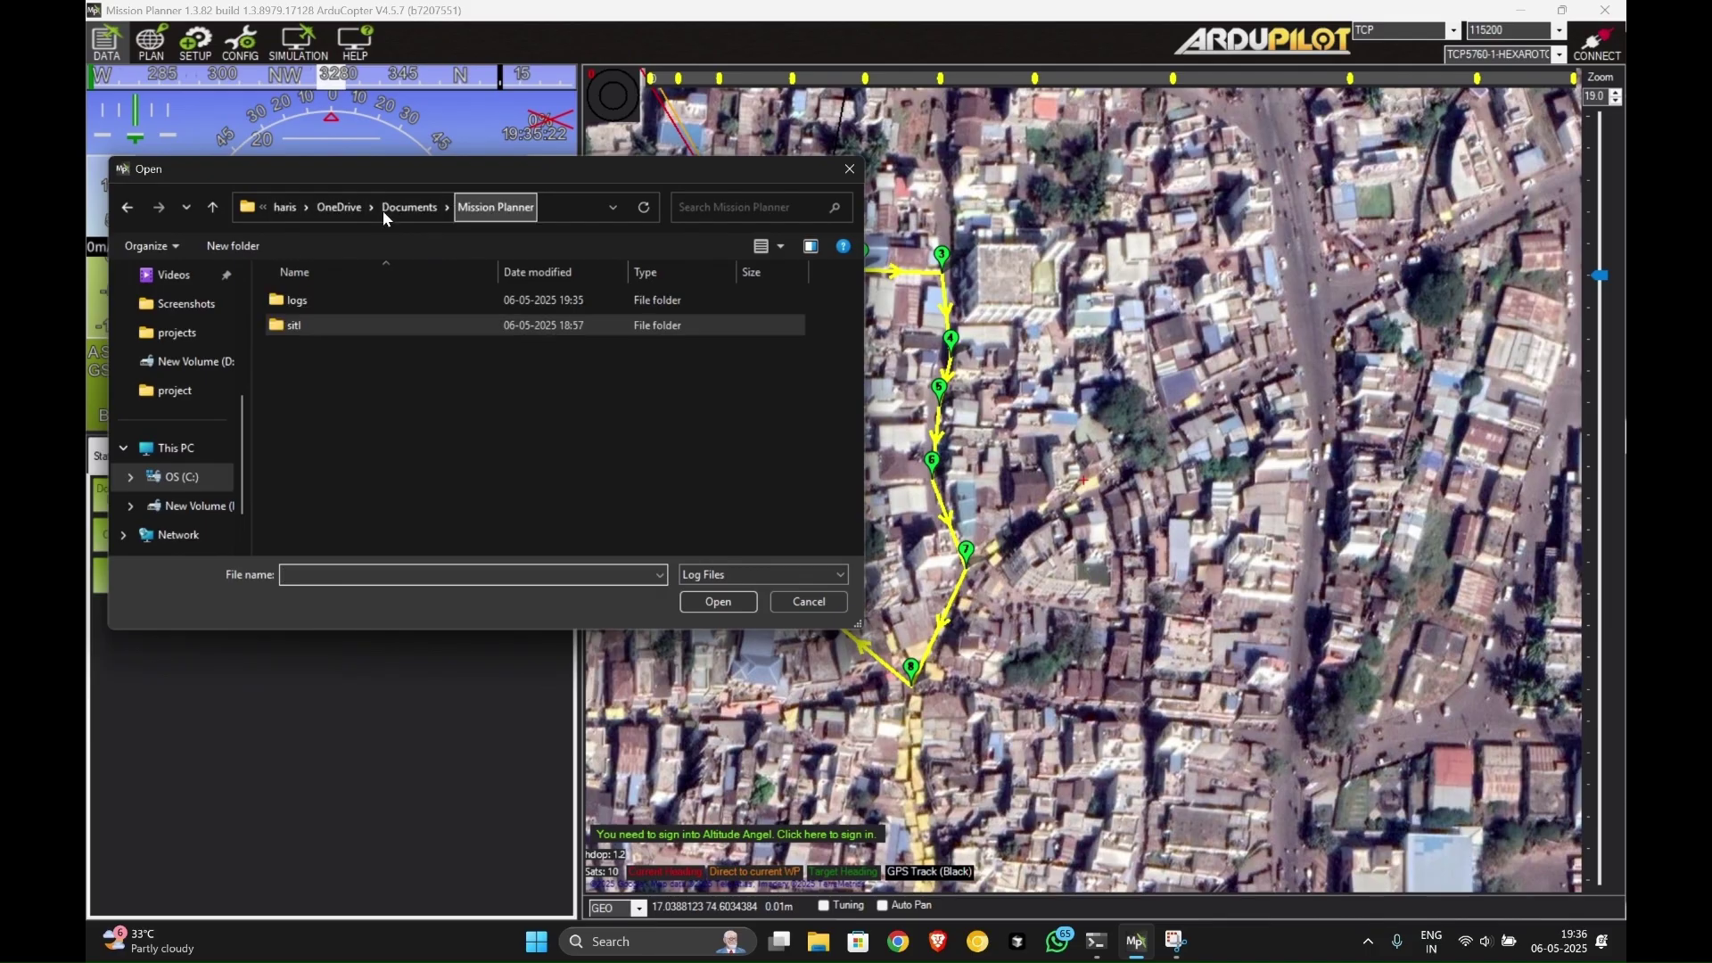
pyautogui.doubleClick(332, 326)
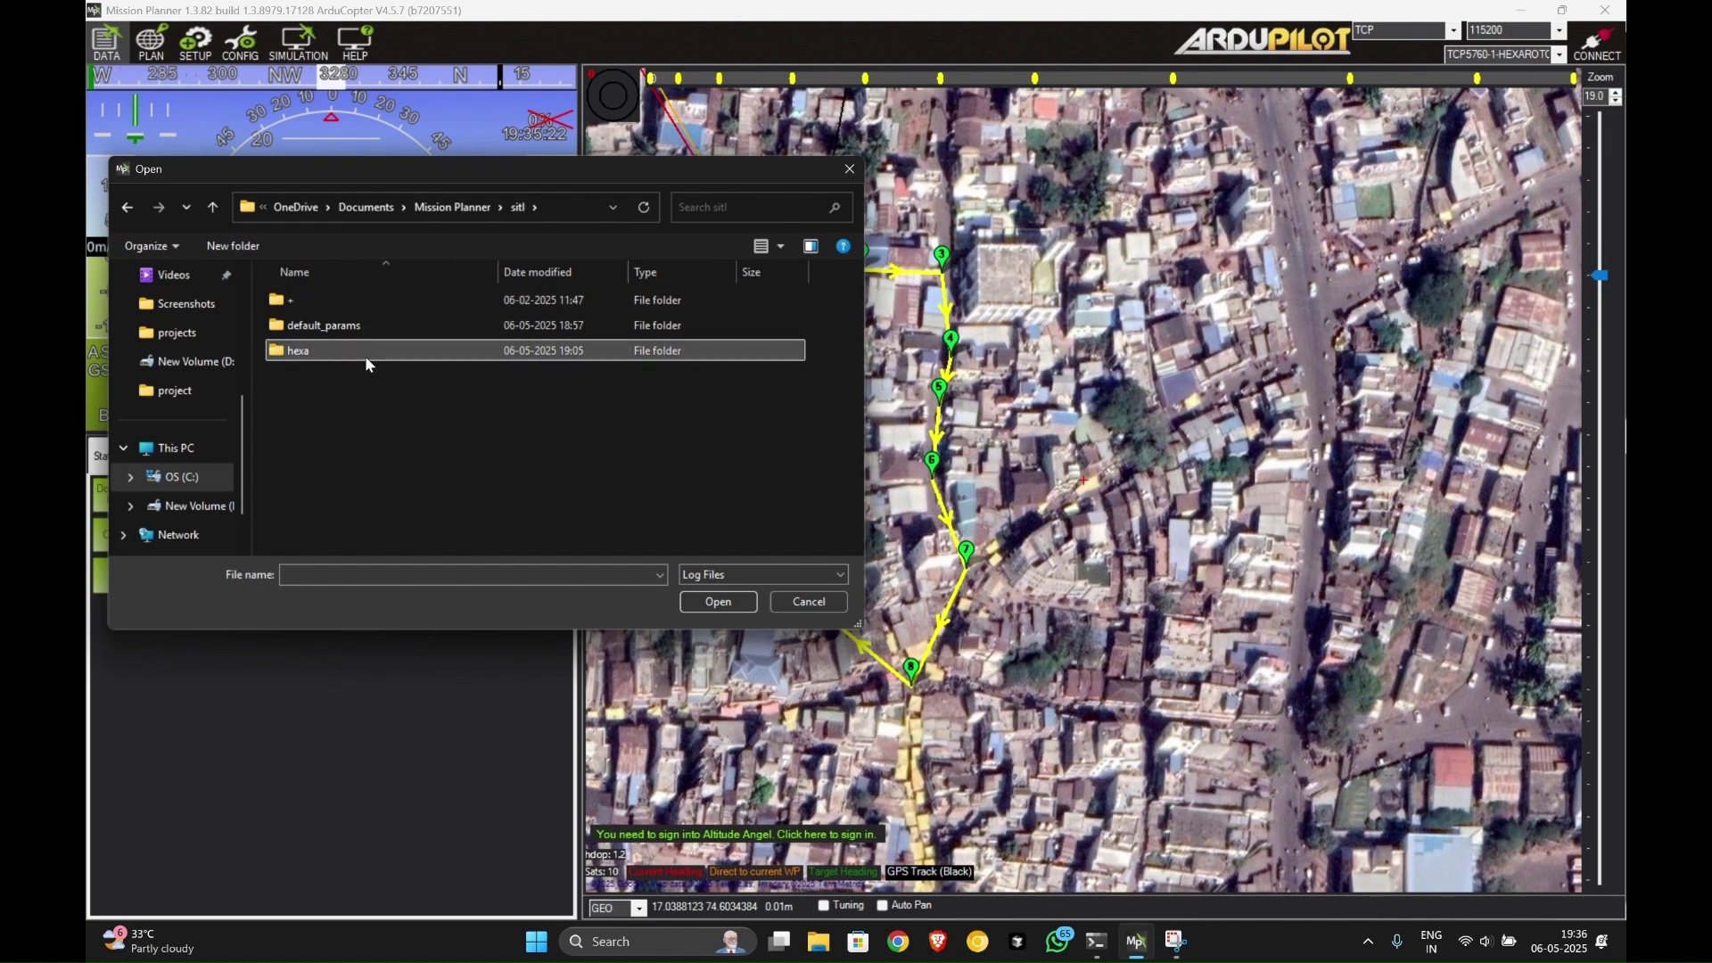
pyautogui.doubleClick(365, 356)
pyautogui.doubleClick(357, 309)
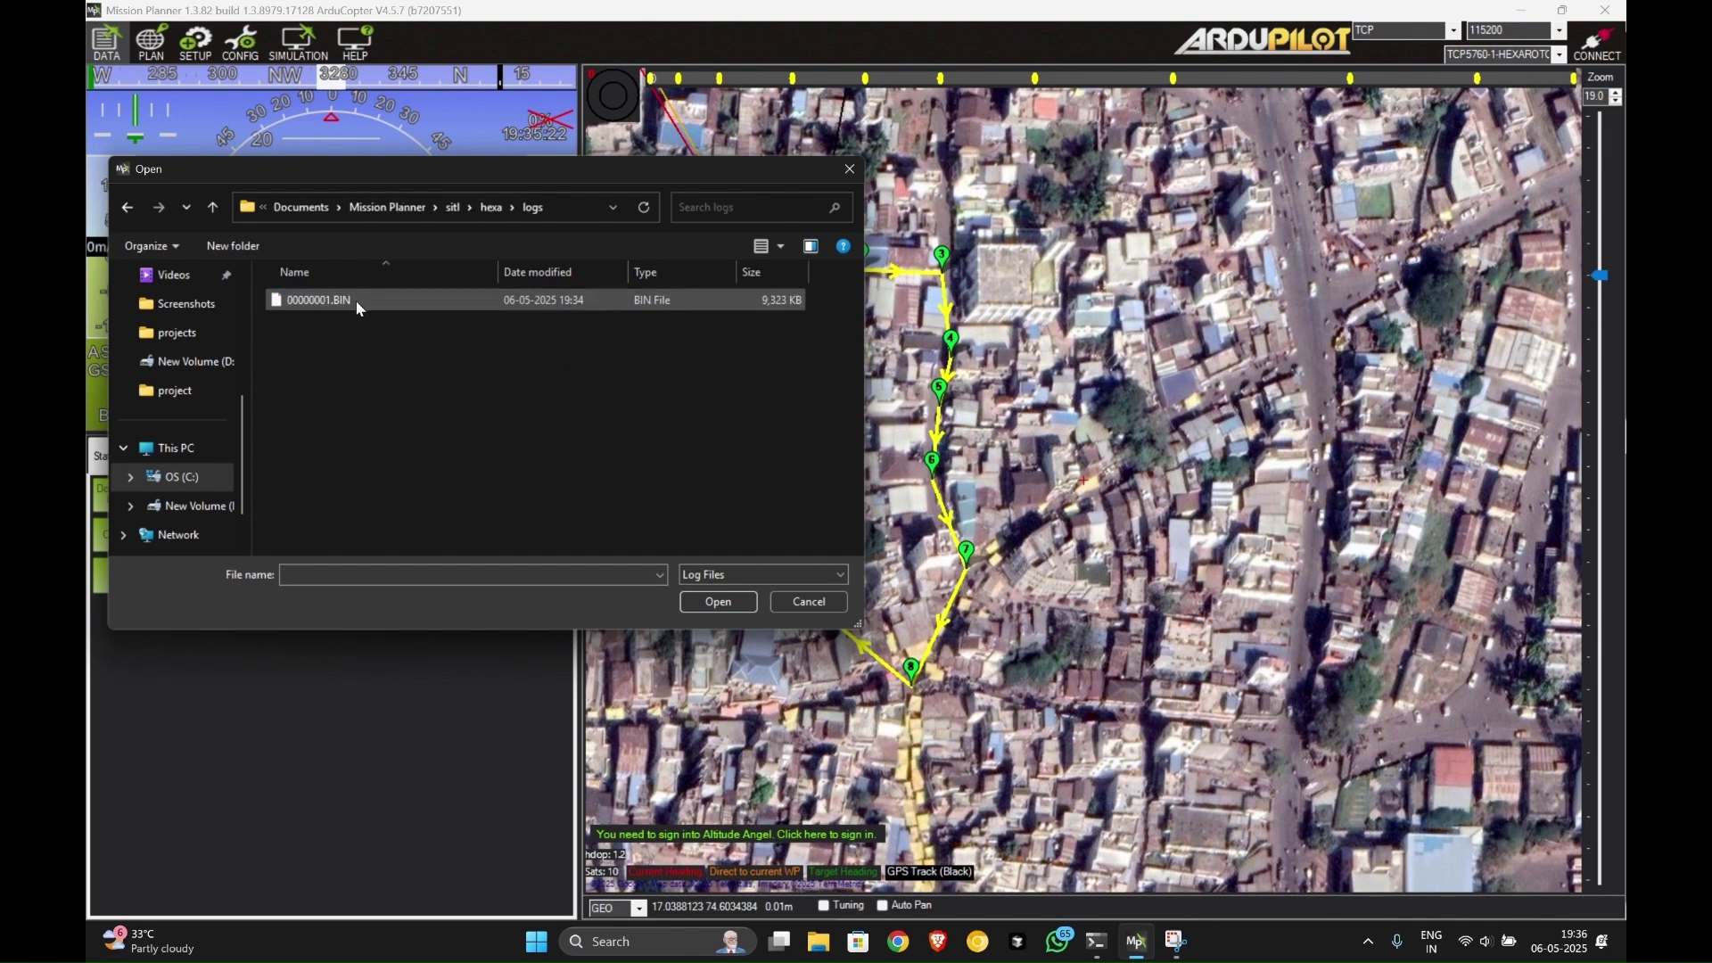
pyautogui.doubleClick(351, 302)
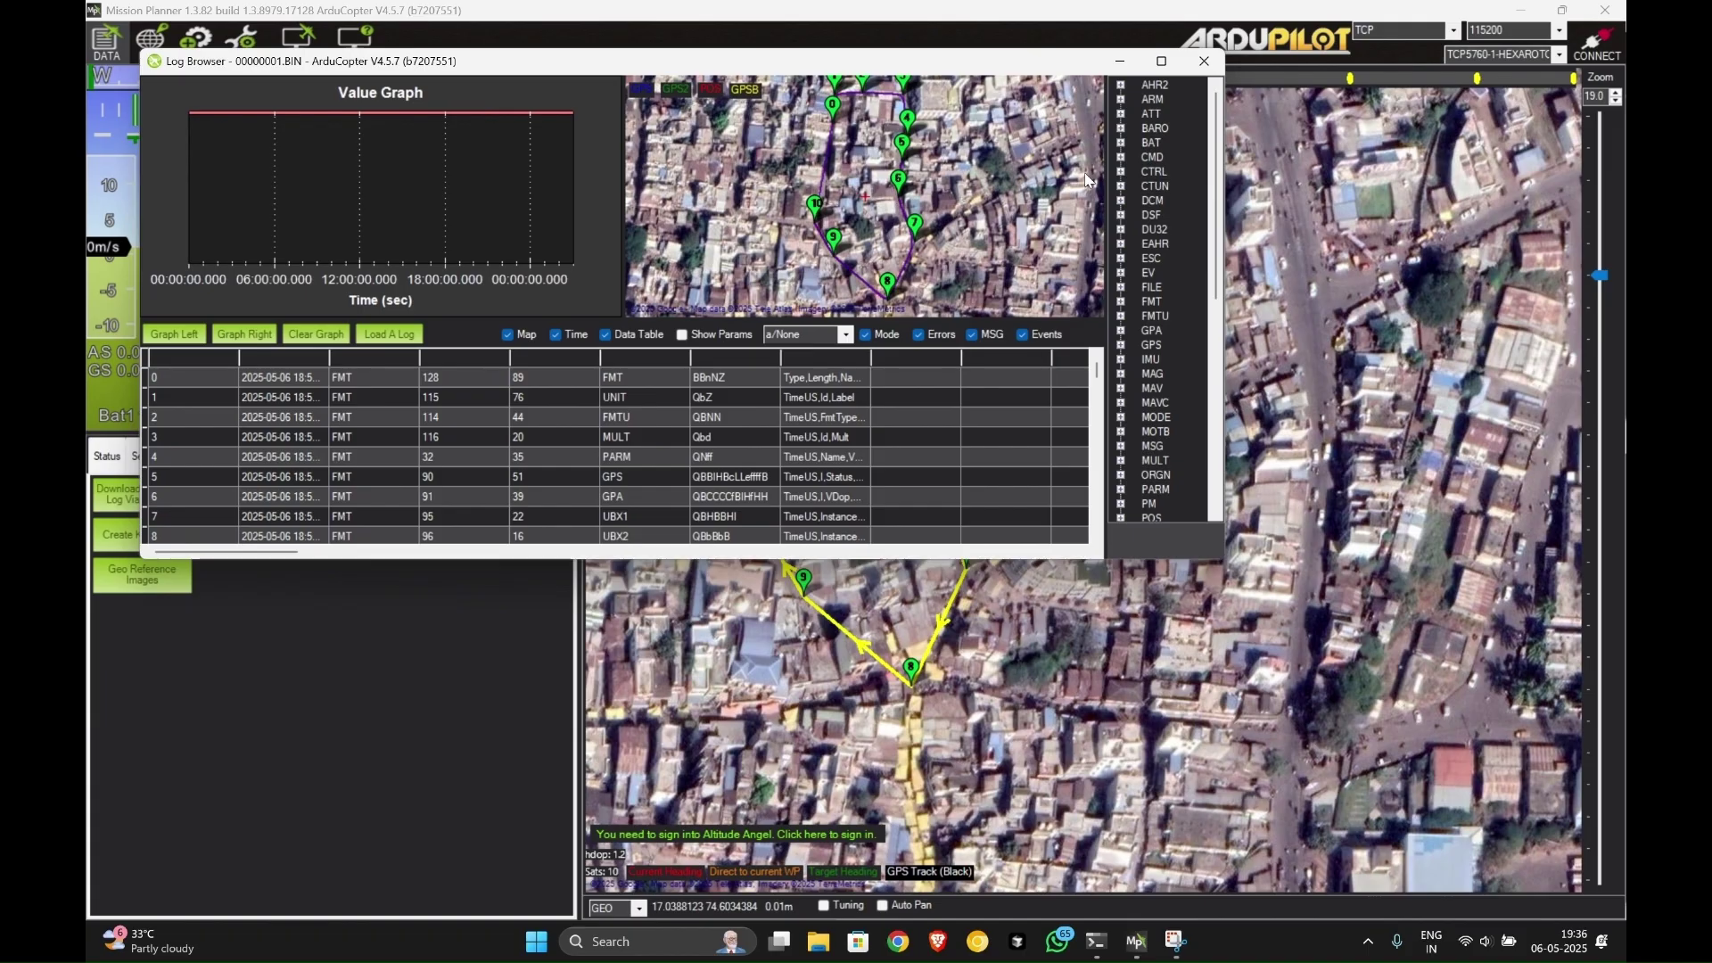
# Step: Maximize the Log Browser, zoom into the flight path, and show the logged parameters
pyautogui.click(1168, 66)
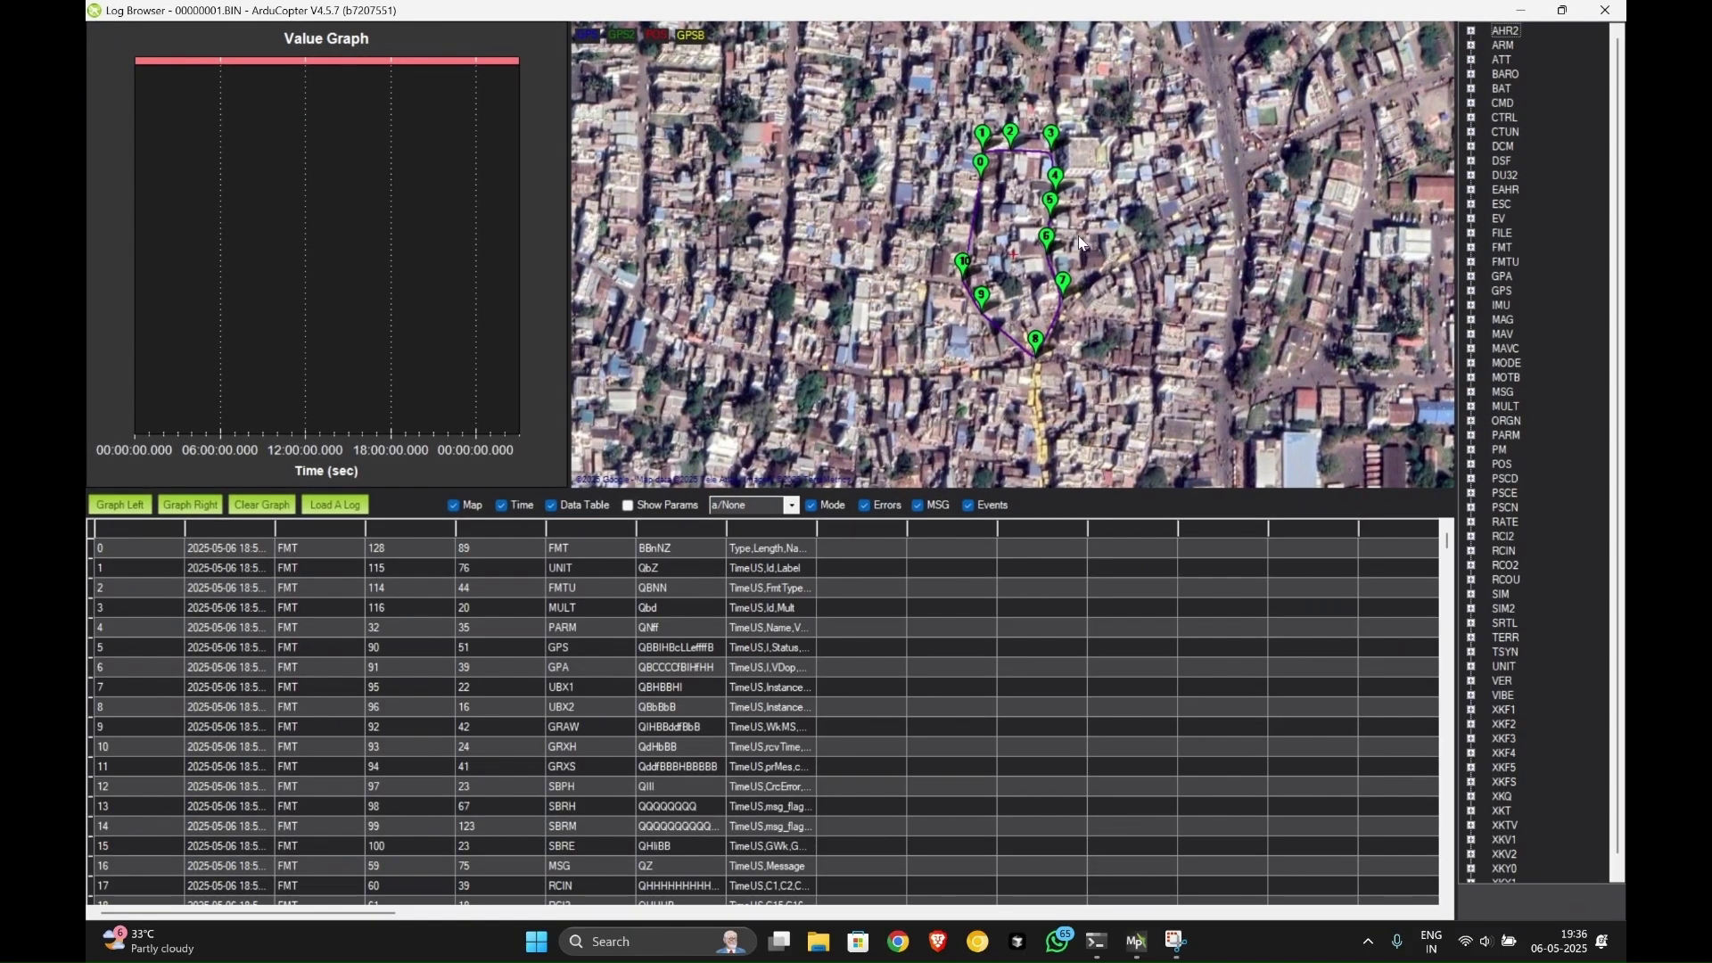
pyautogui.scroll(3, 1042, 259)
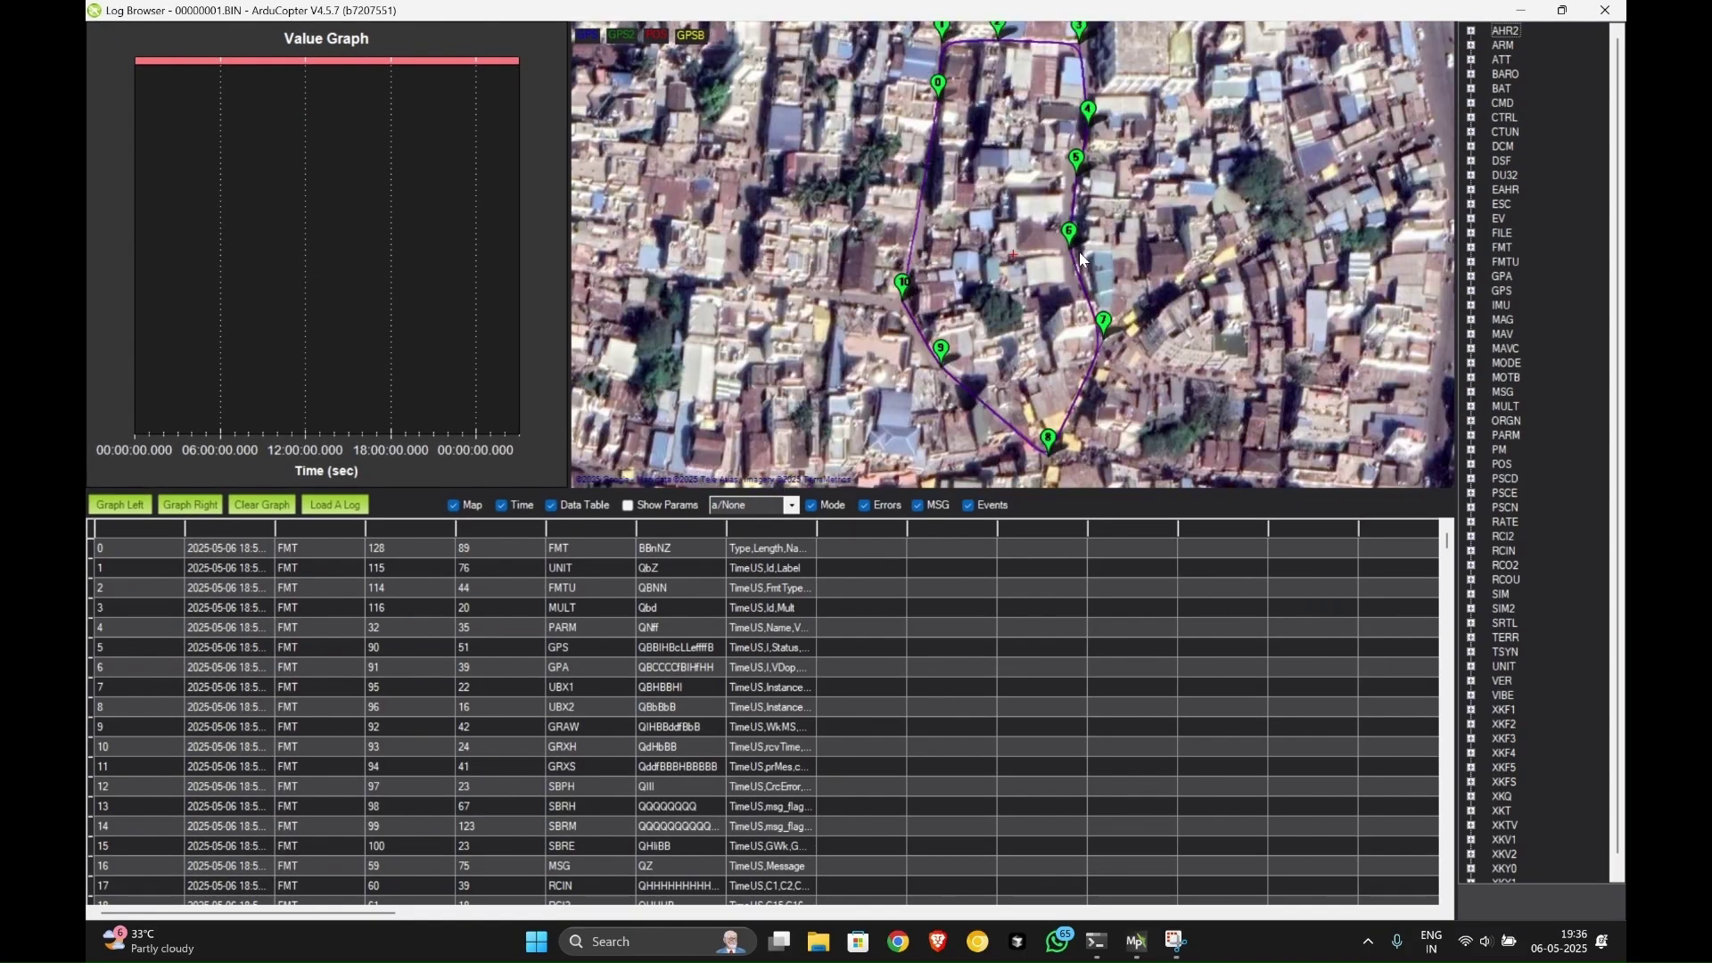
pyautogui.scroll(-2, 1082, 258)
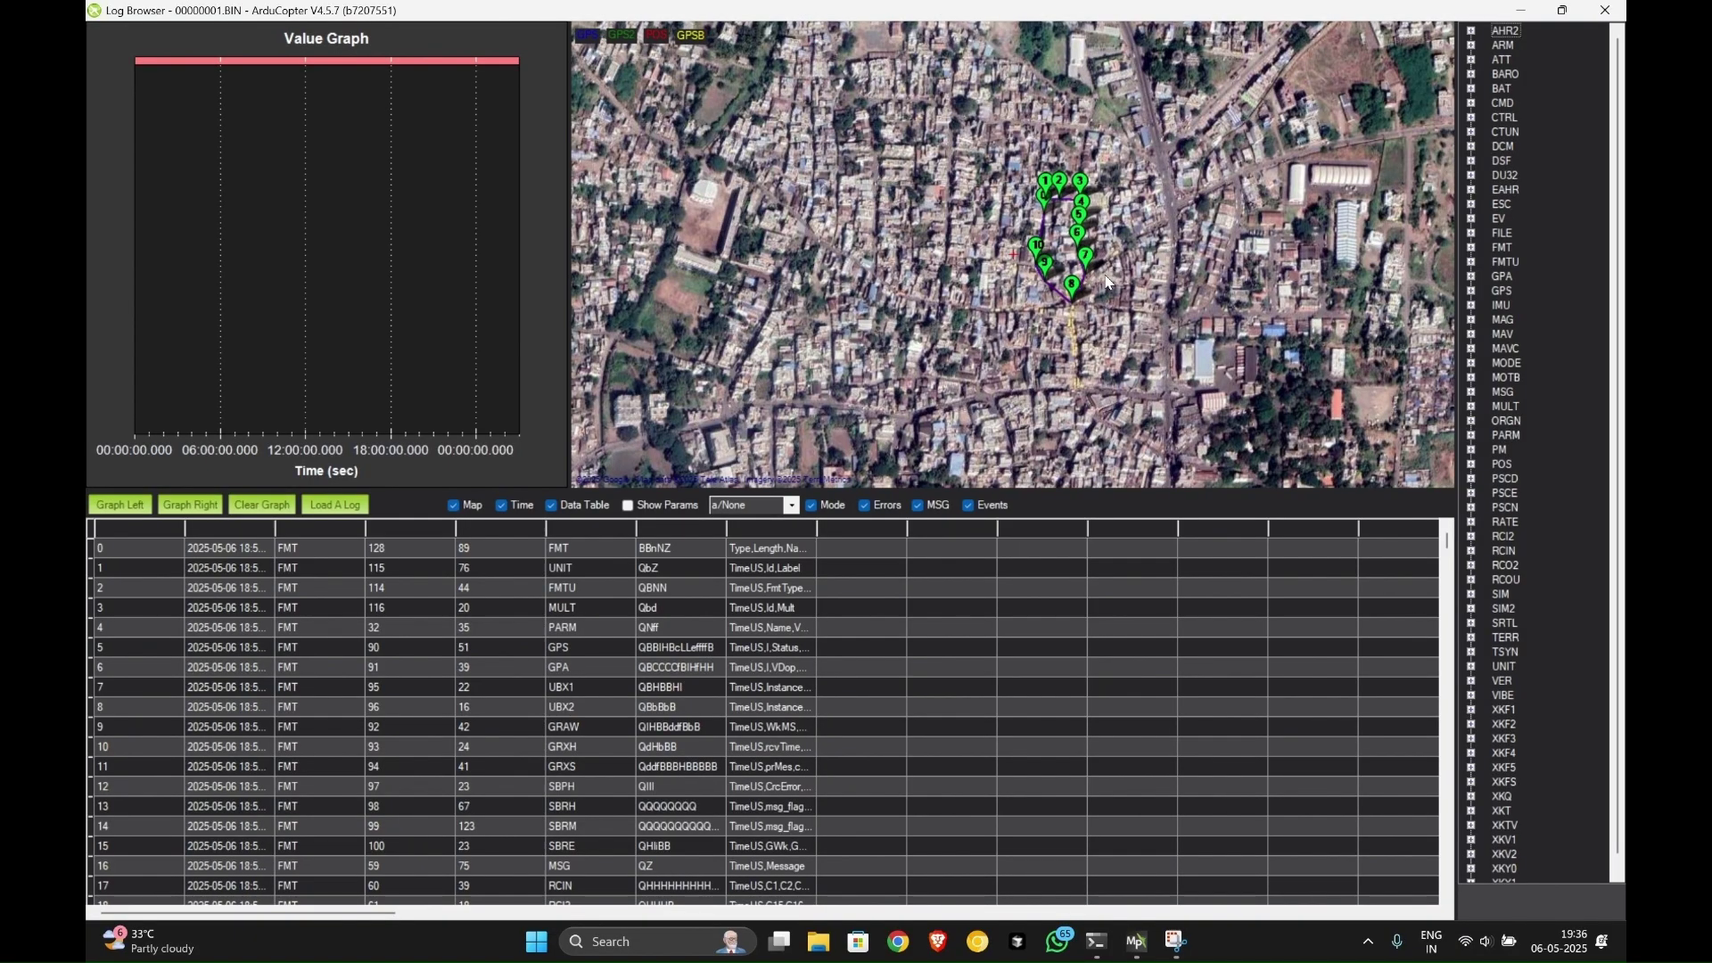
pyautogui.scroll(3, 1111, 285)
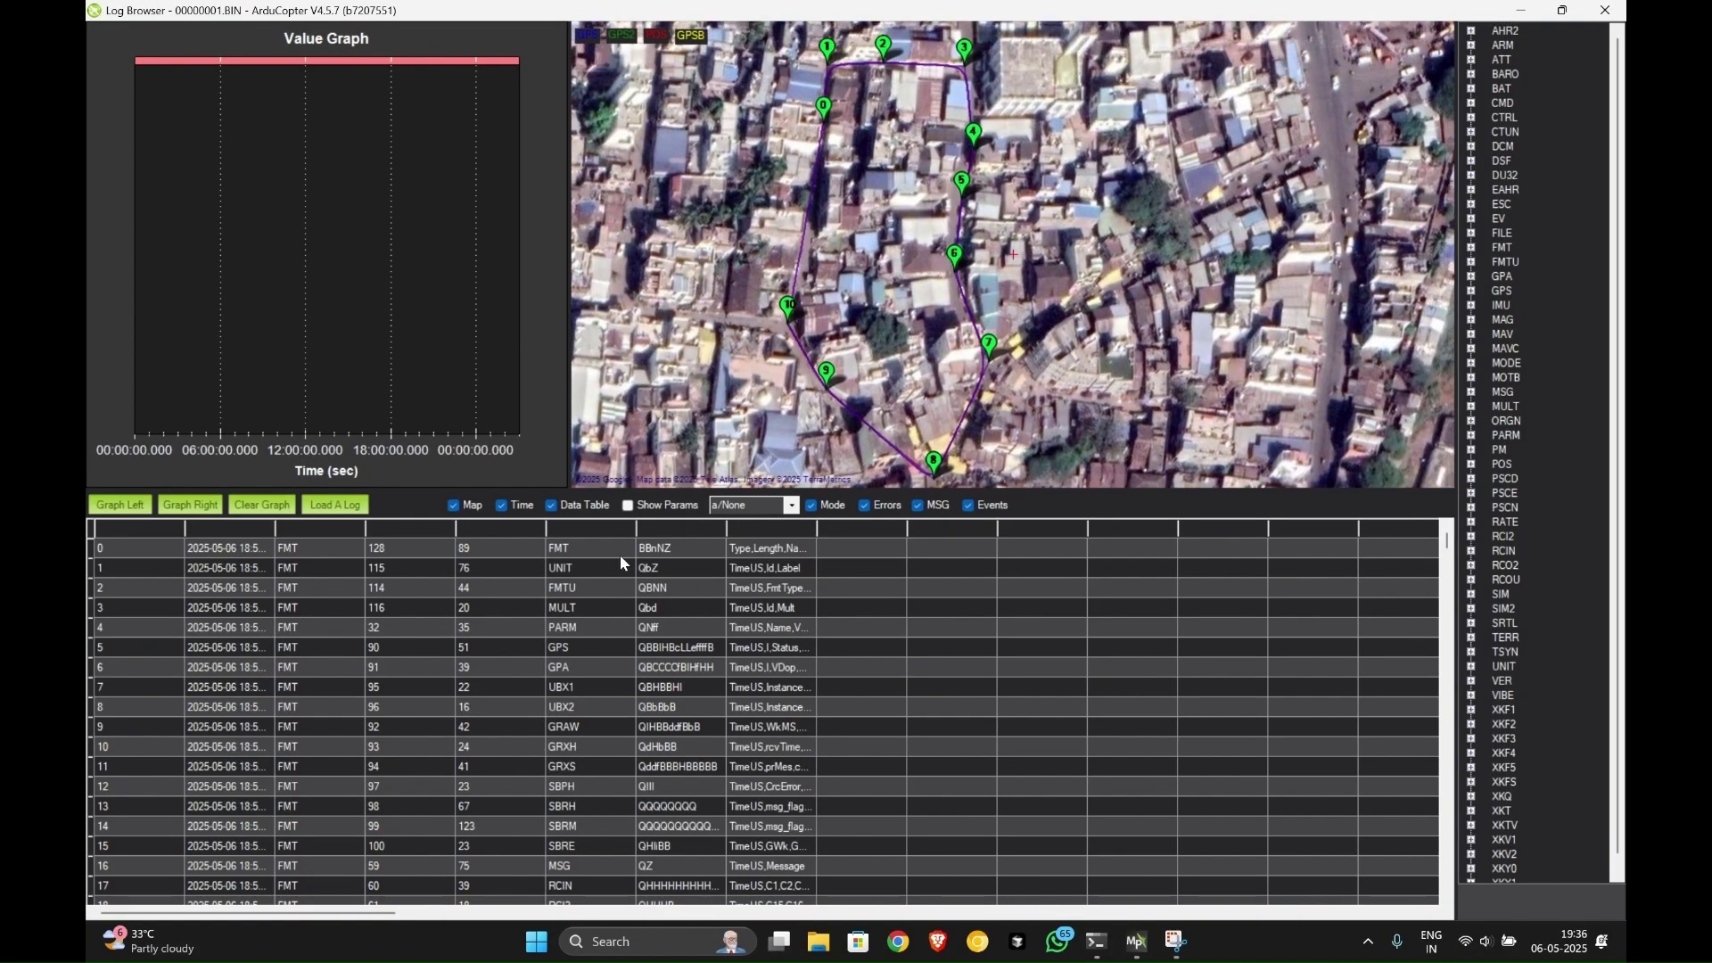
pyautogui.click(631, 511)
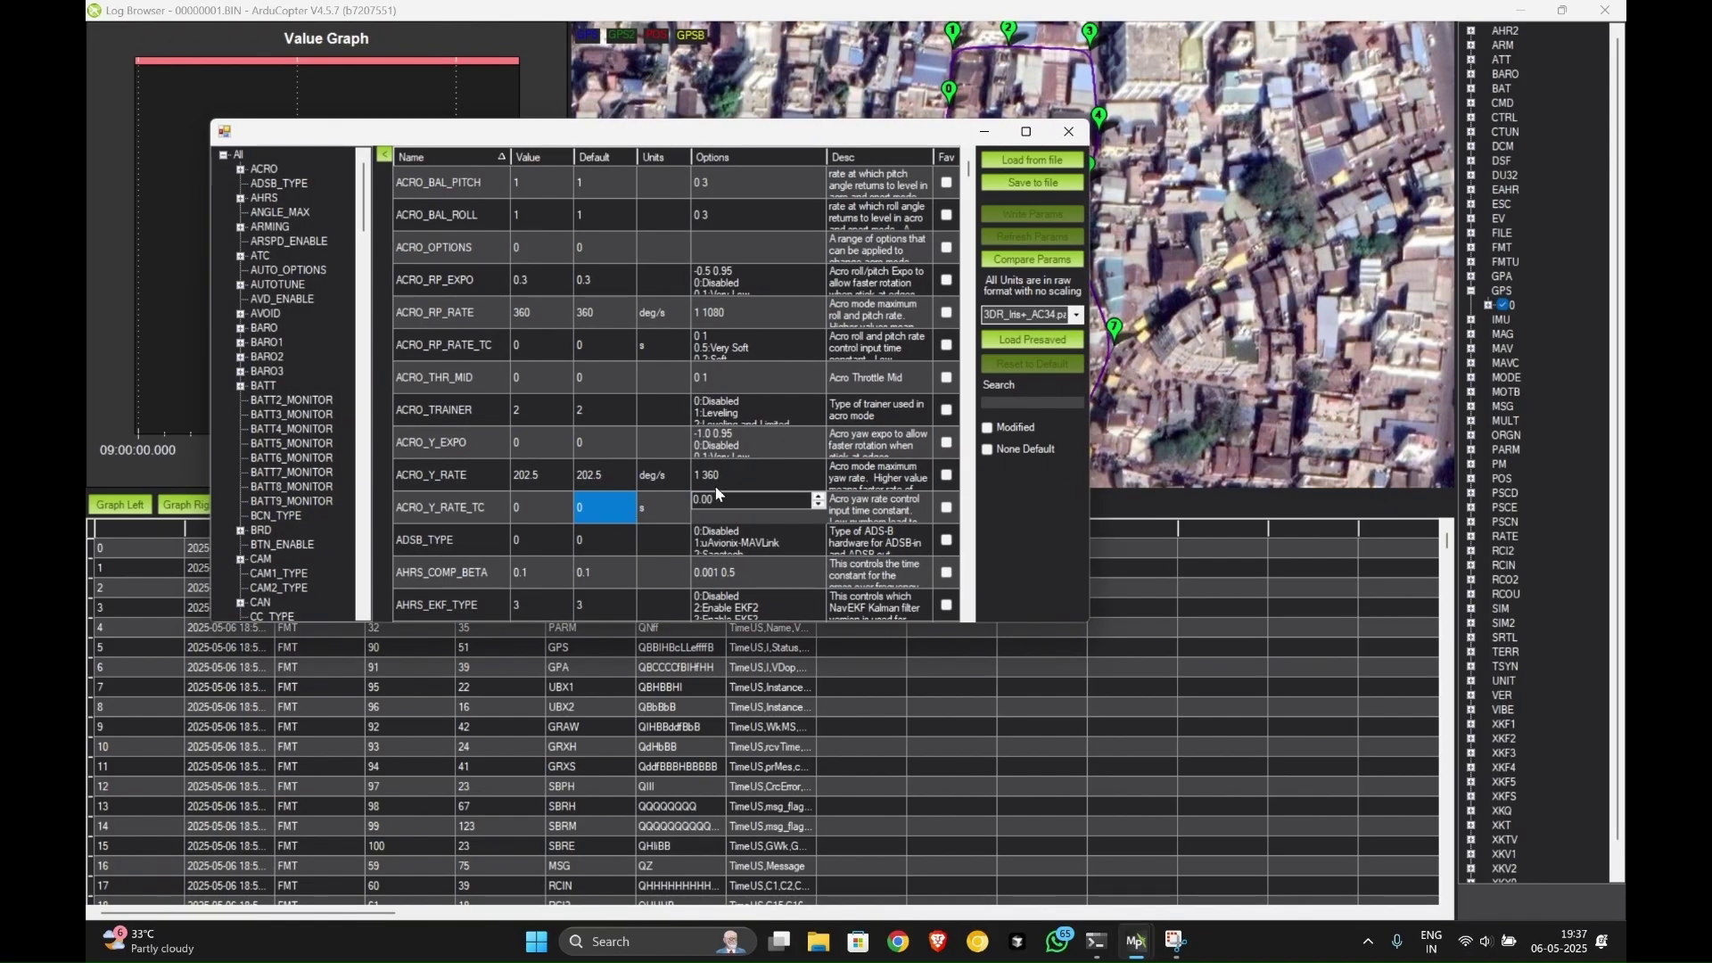
pyautogui.scroll(-3, 635, 376)
pyautogui.scroll(3, 635, 376)
pyautogui.scroll(-3, 533, 346)
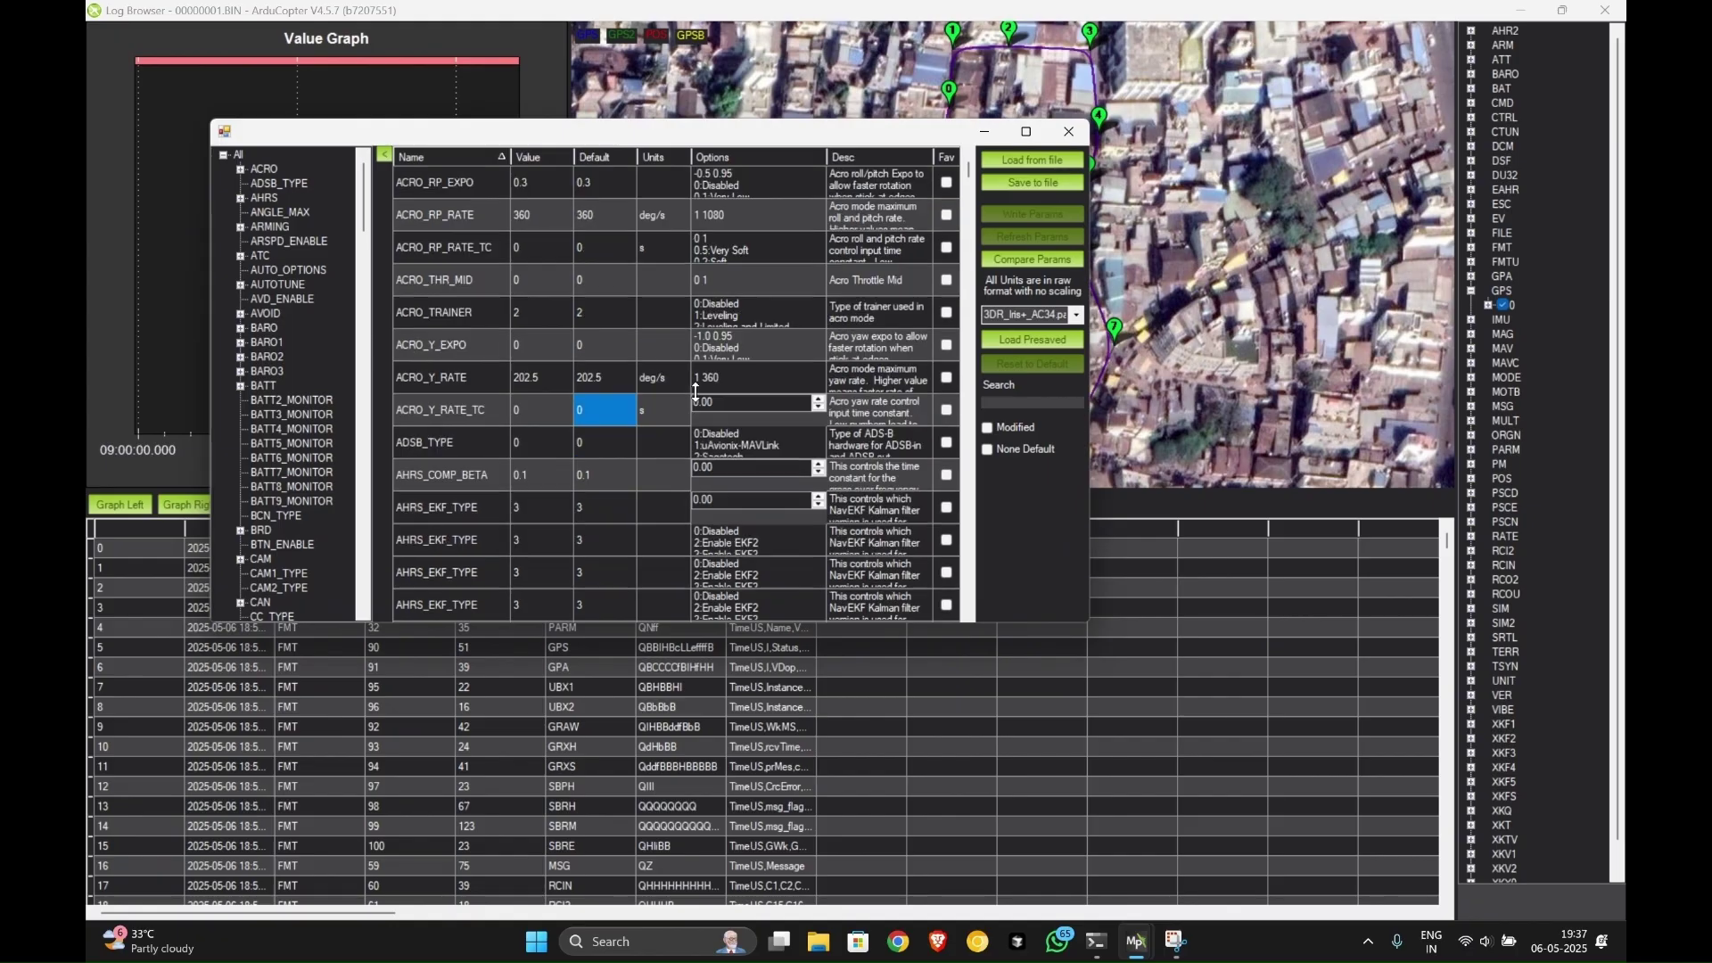
pyautogui.scroll(3, 531, 339)
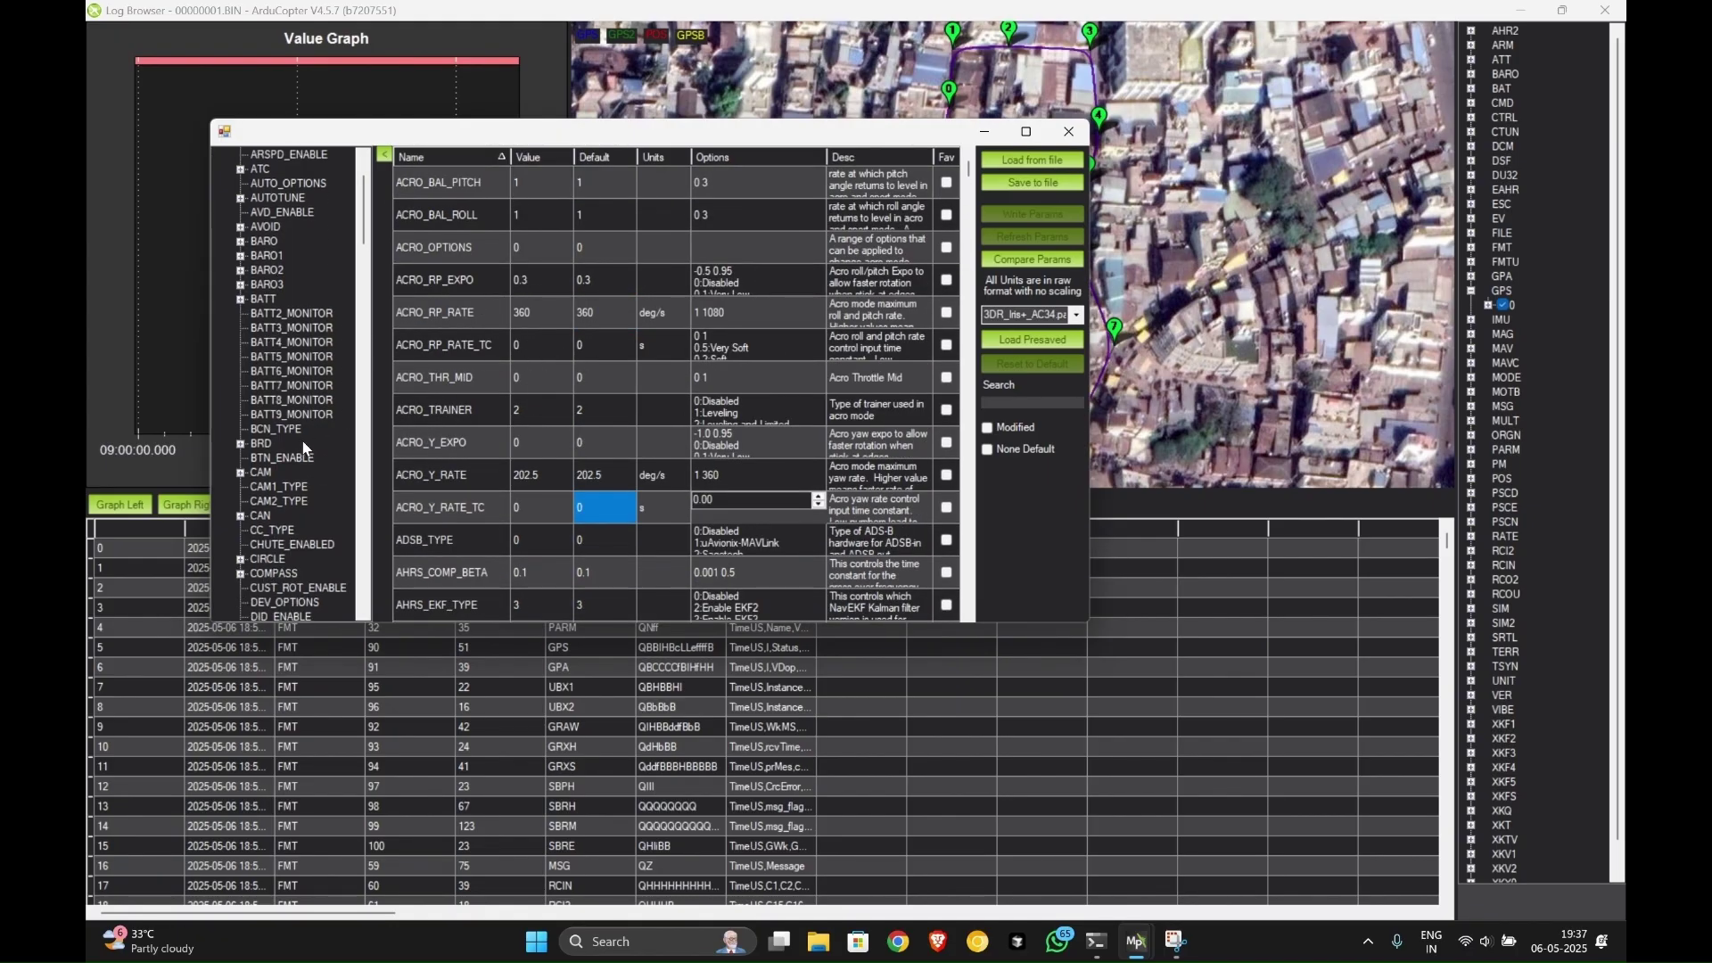
pyautogui.scroll(-8, 304, 446)
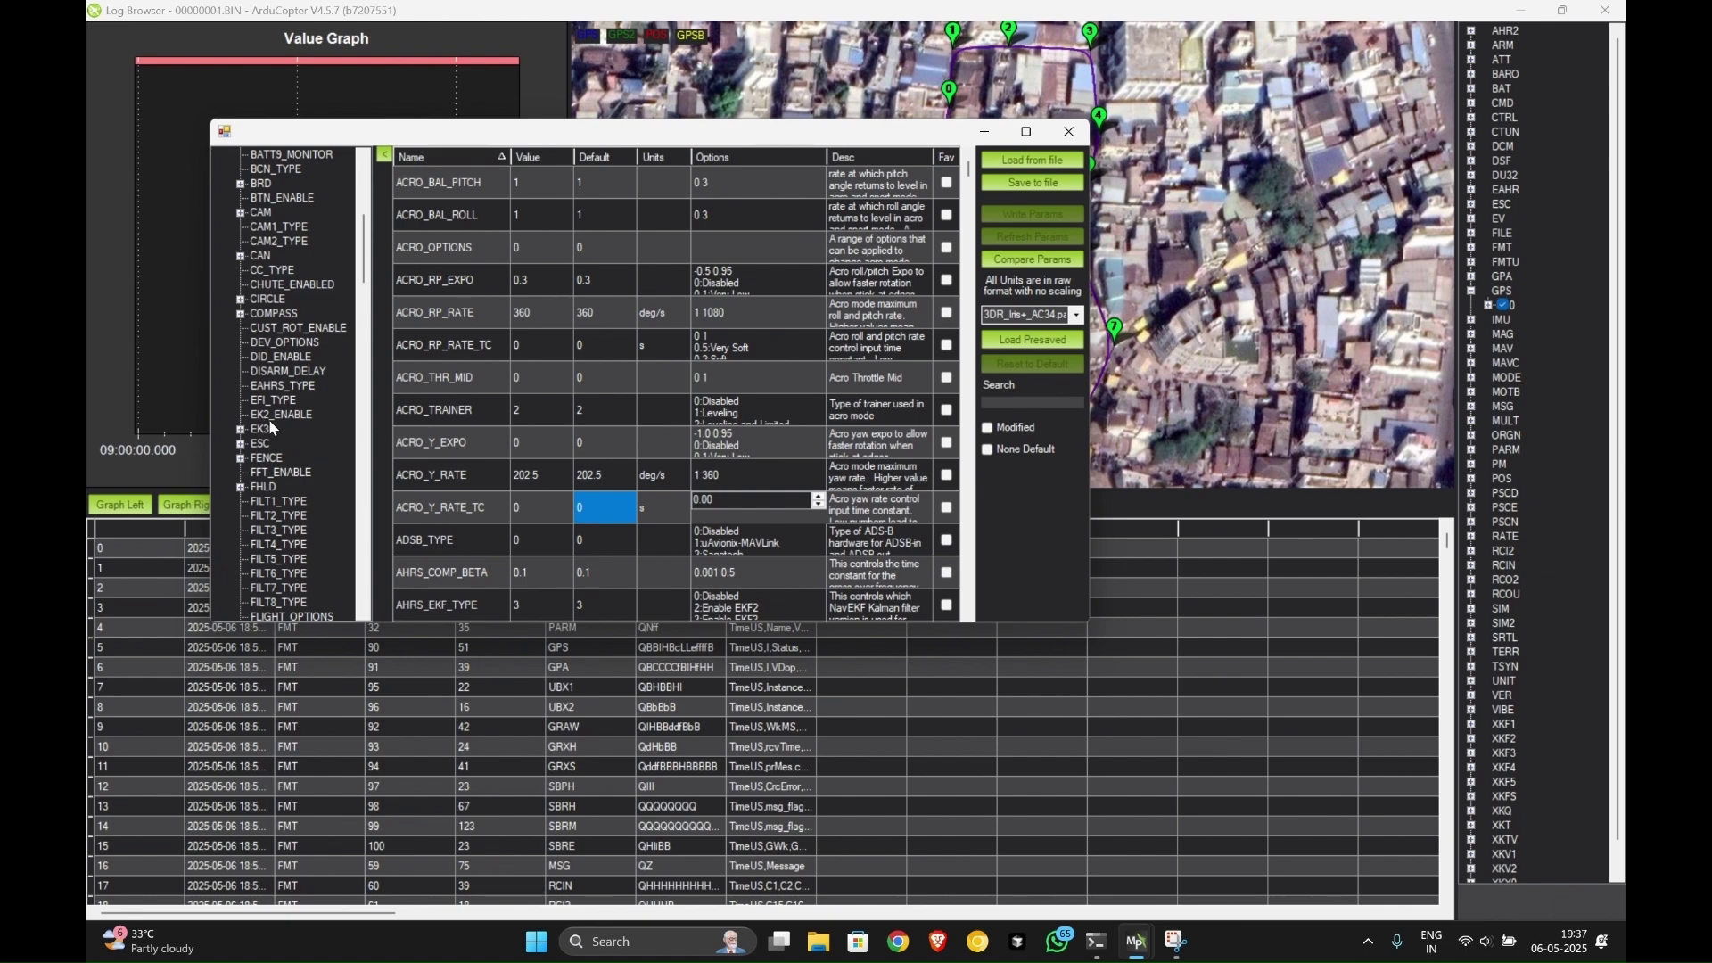
pyautogui.scroll(-5, 272, 429)
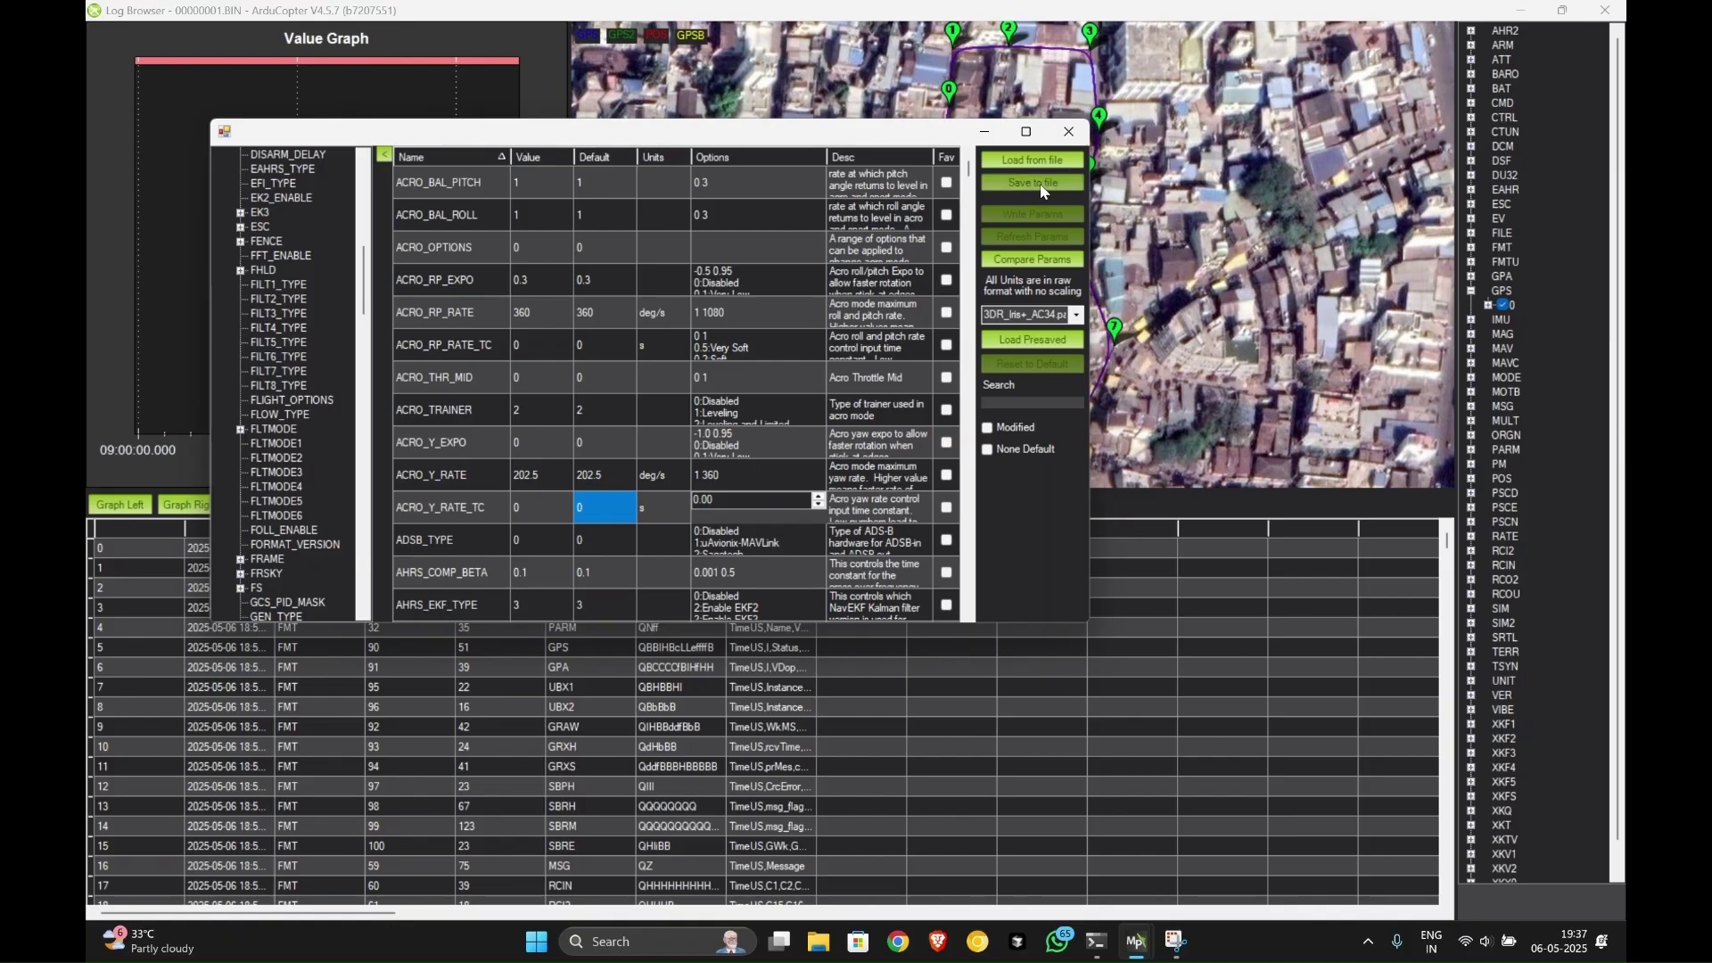
pyautogui.click(1070, 133)
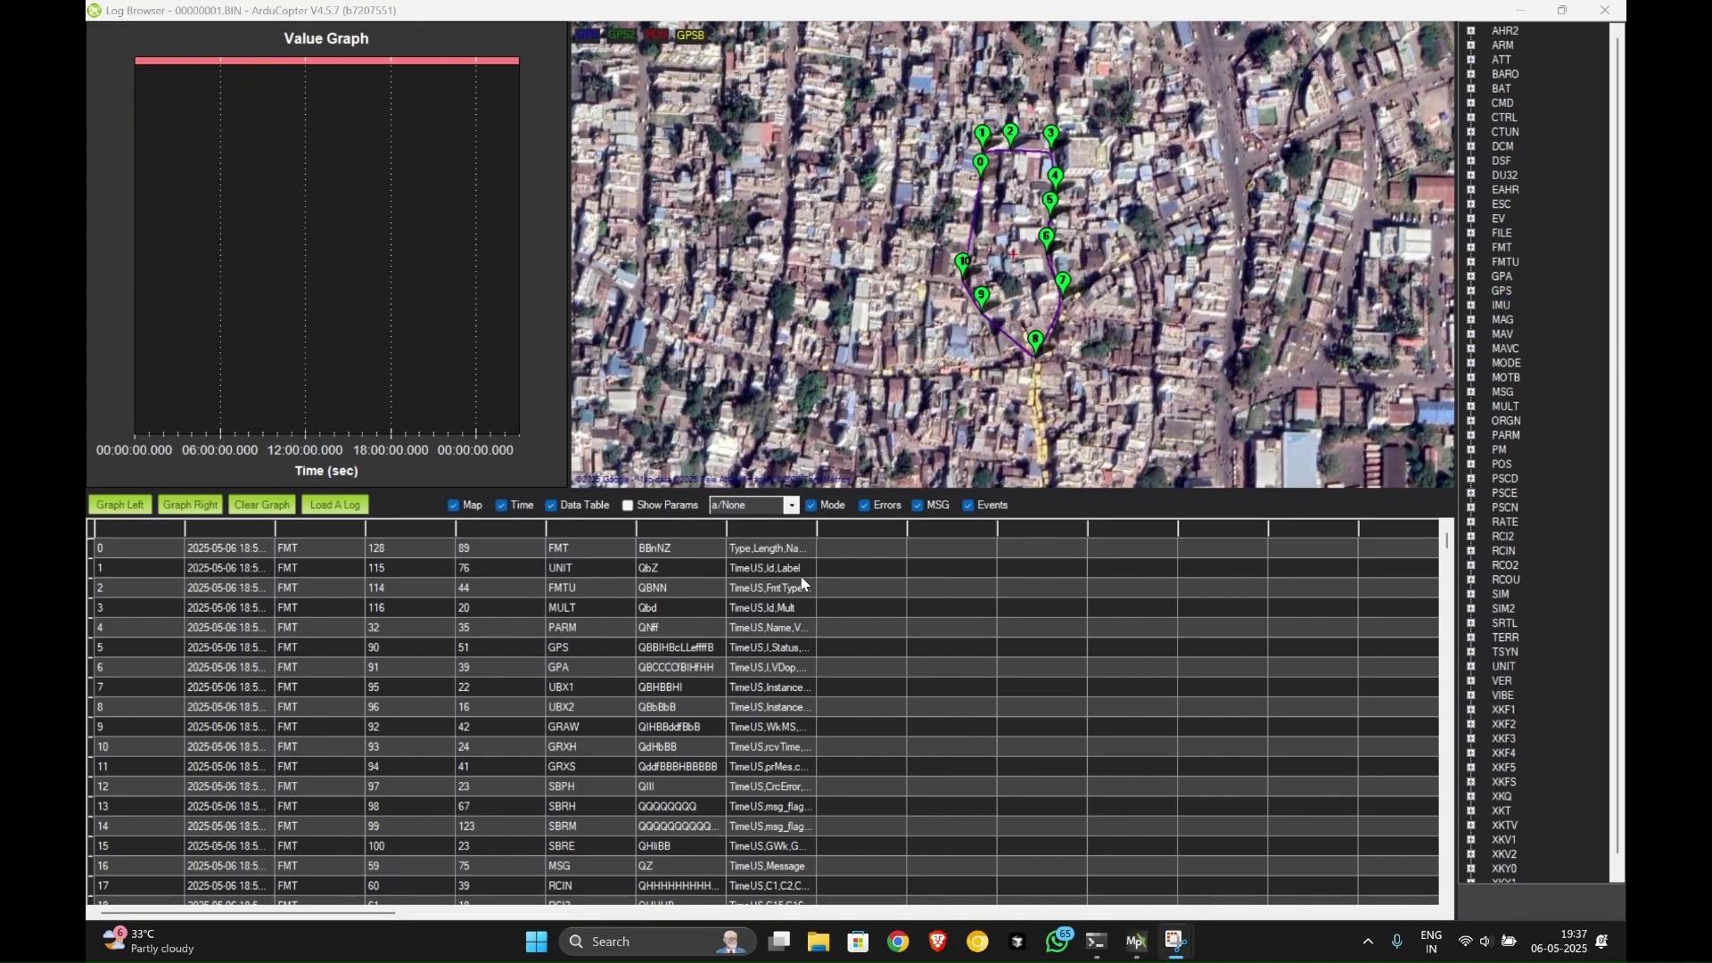
# Step: Filter the log table to GPS messages and scroll through the rows
pyautogui.click(808, 532)
pyautogui.click(942, 536)
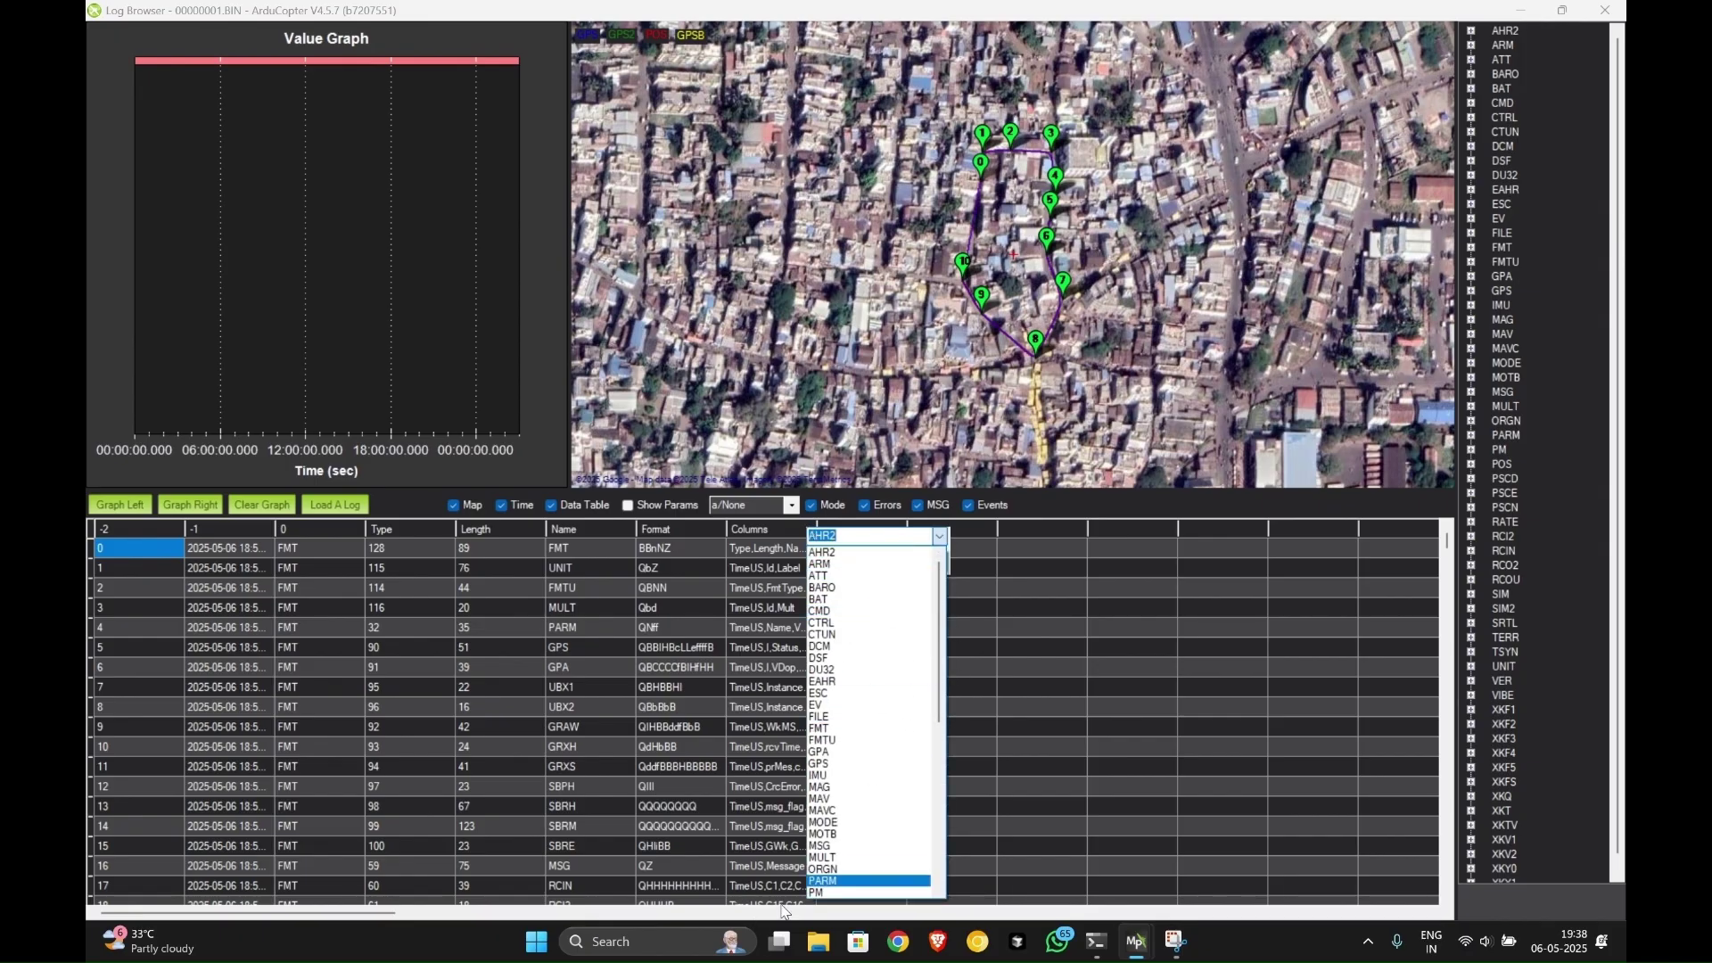
pyautogui.click(893, 765)
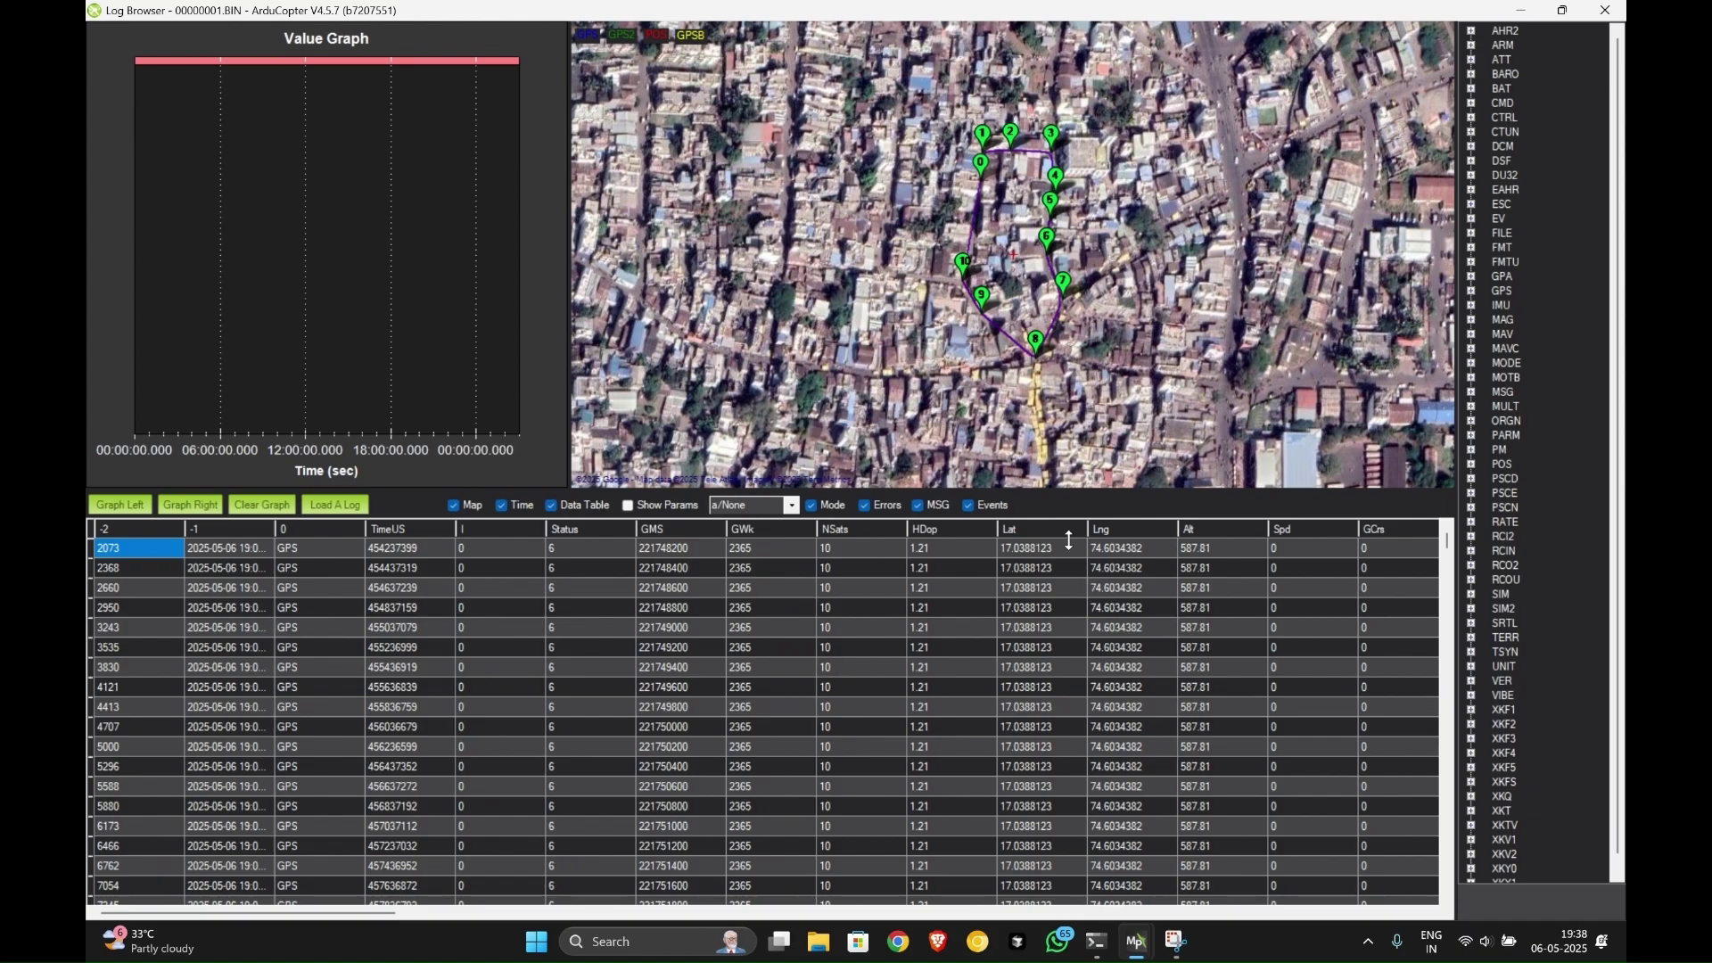
pyautogui.scroll(-20, 1085, 651)
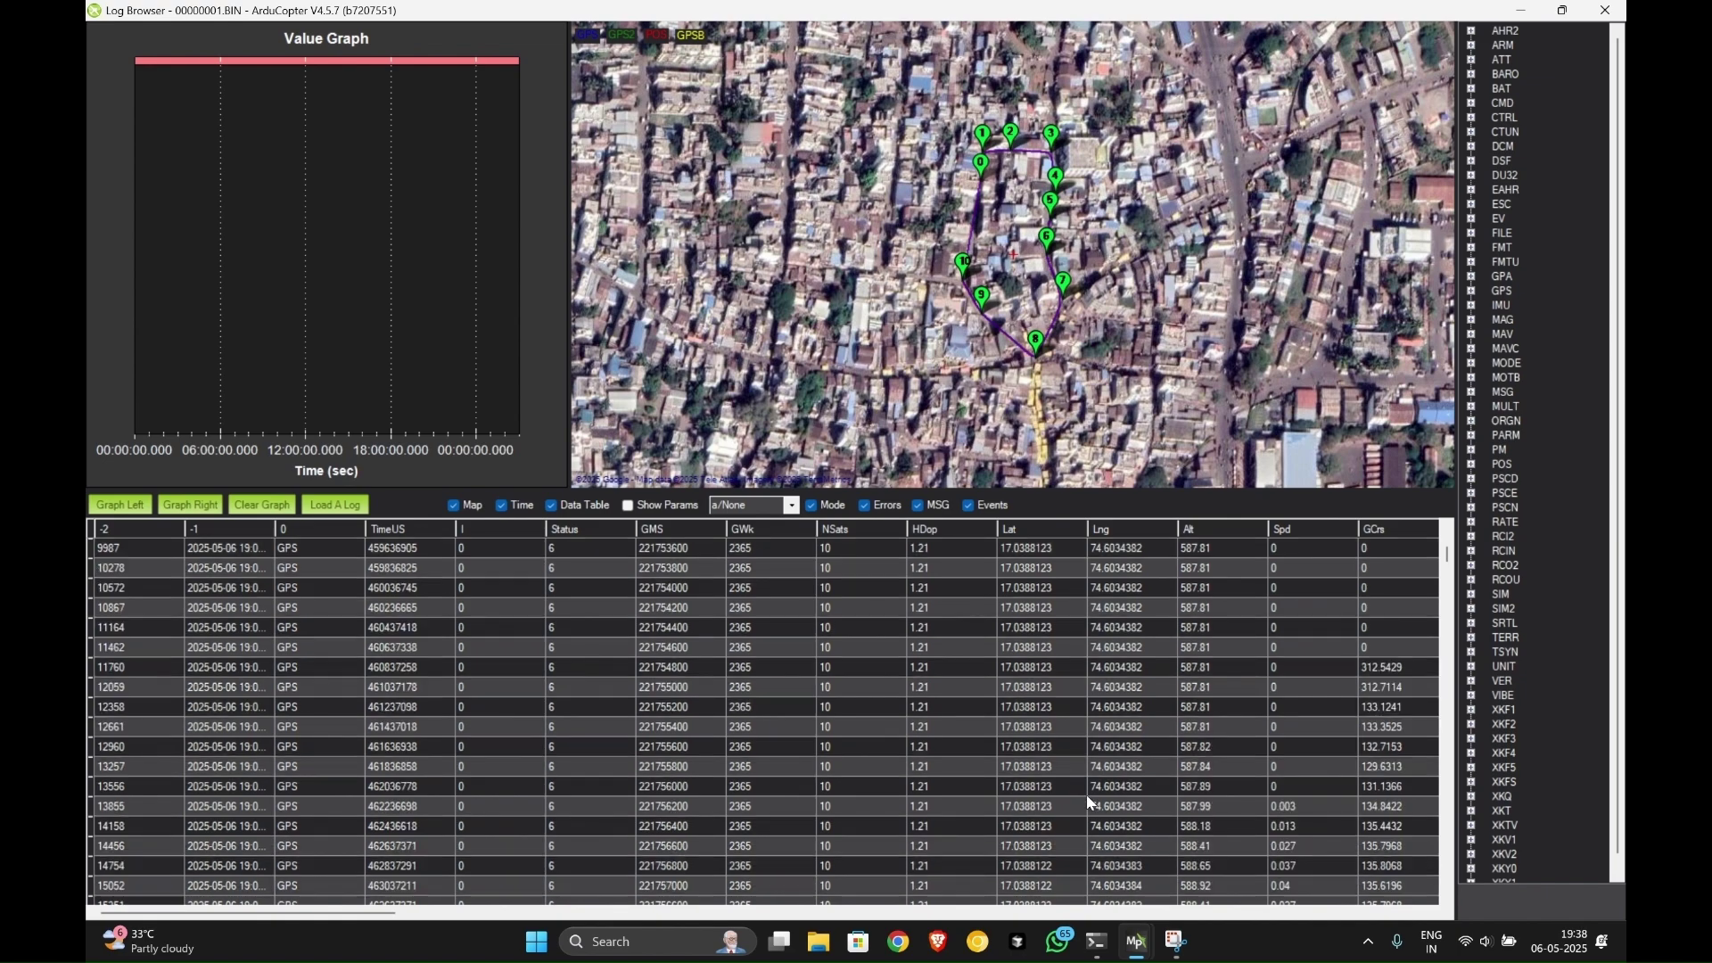
pyautogui.scroll(15, 1086, 794)
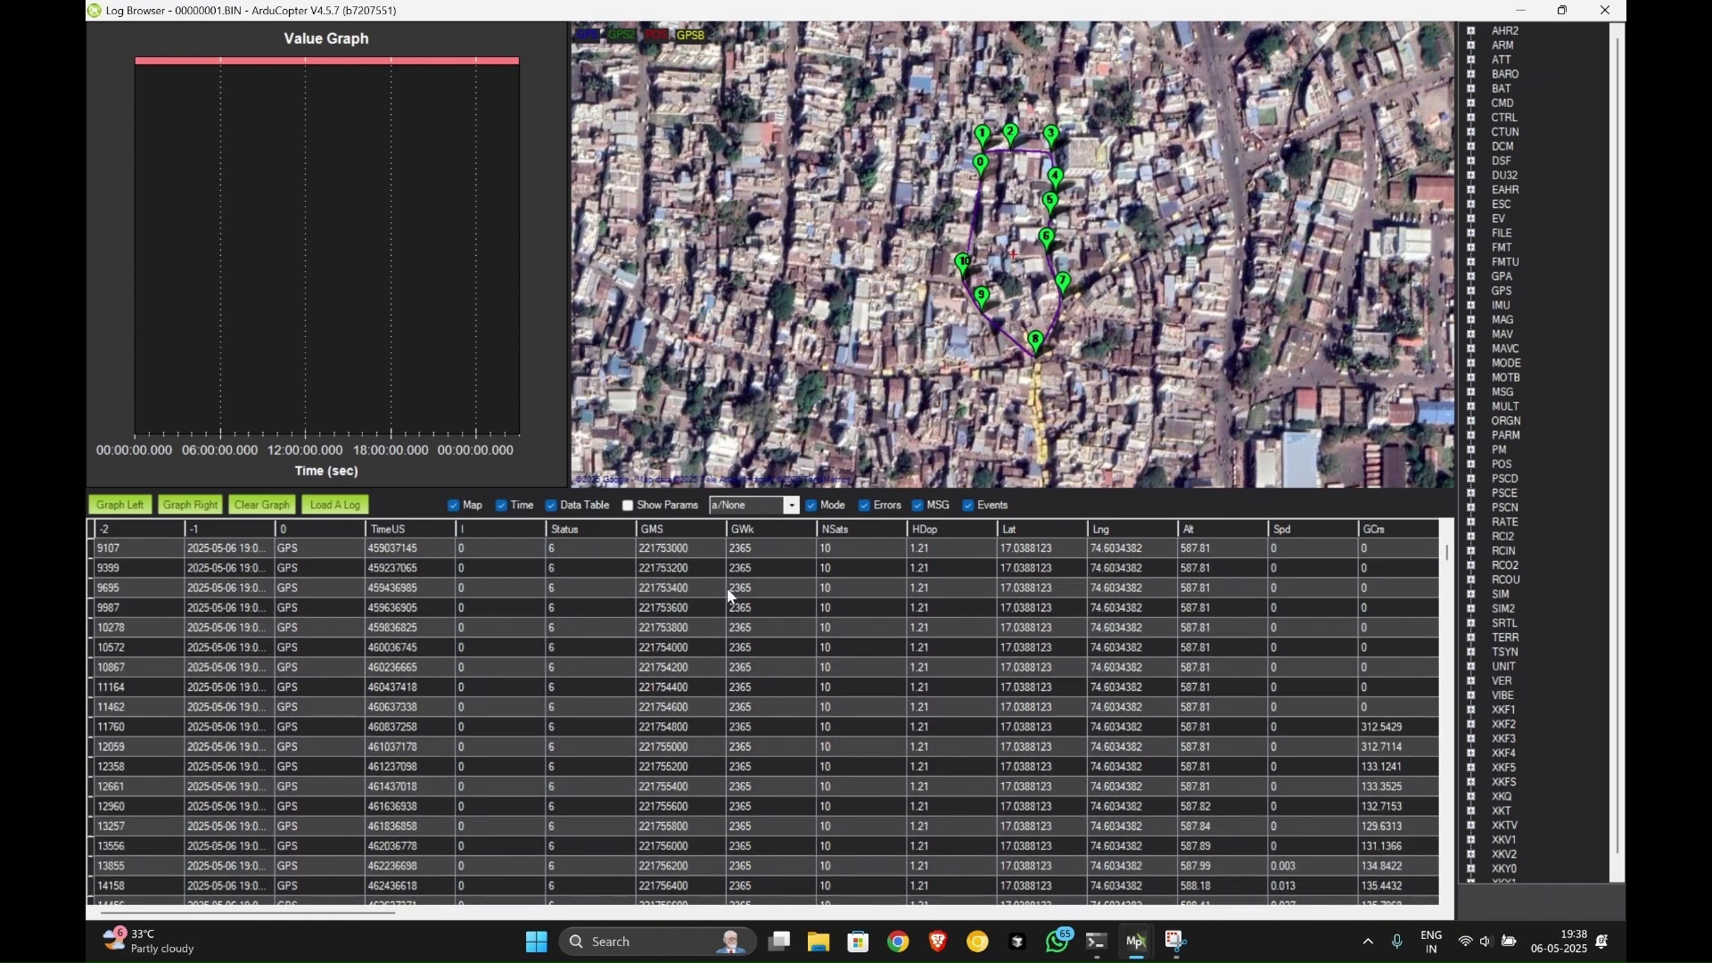
# Step: Export the visible GPS table as 'output' in the hexa logs folder
pyautogui.rightClick(1052, 545)
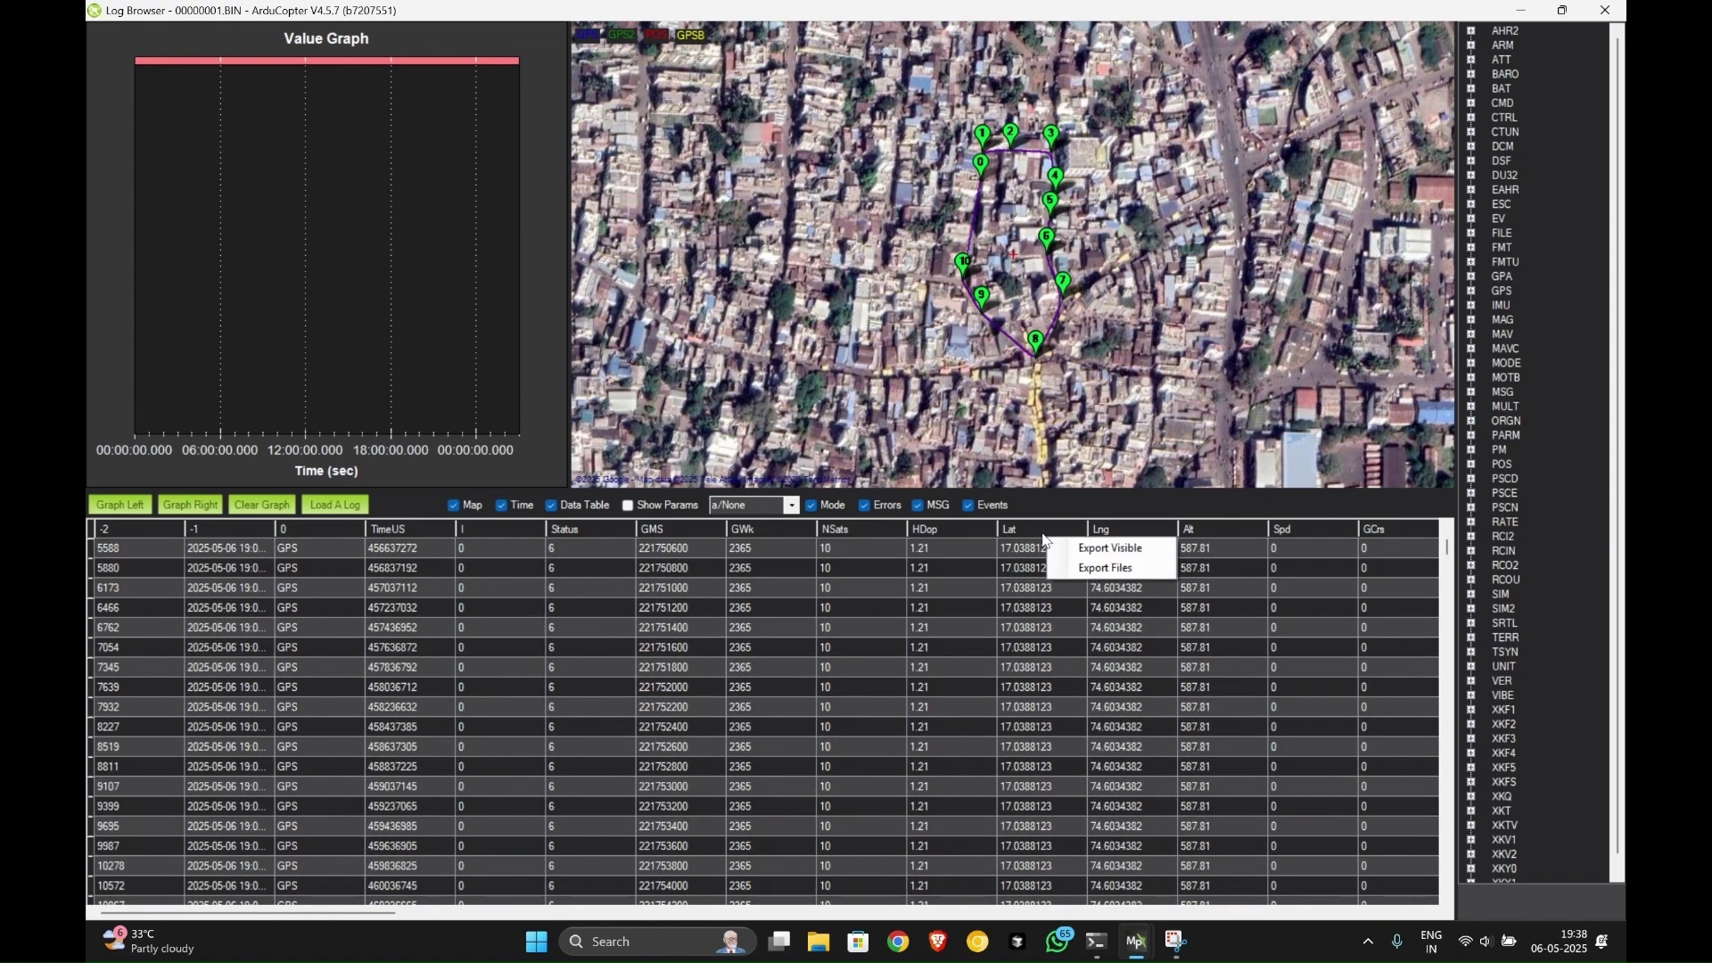
pyautogui.click(1107, 549)
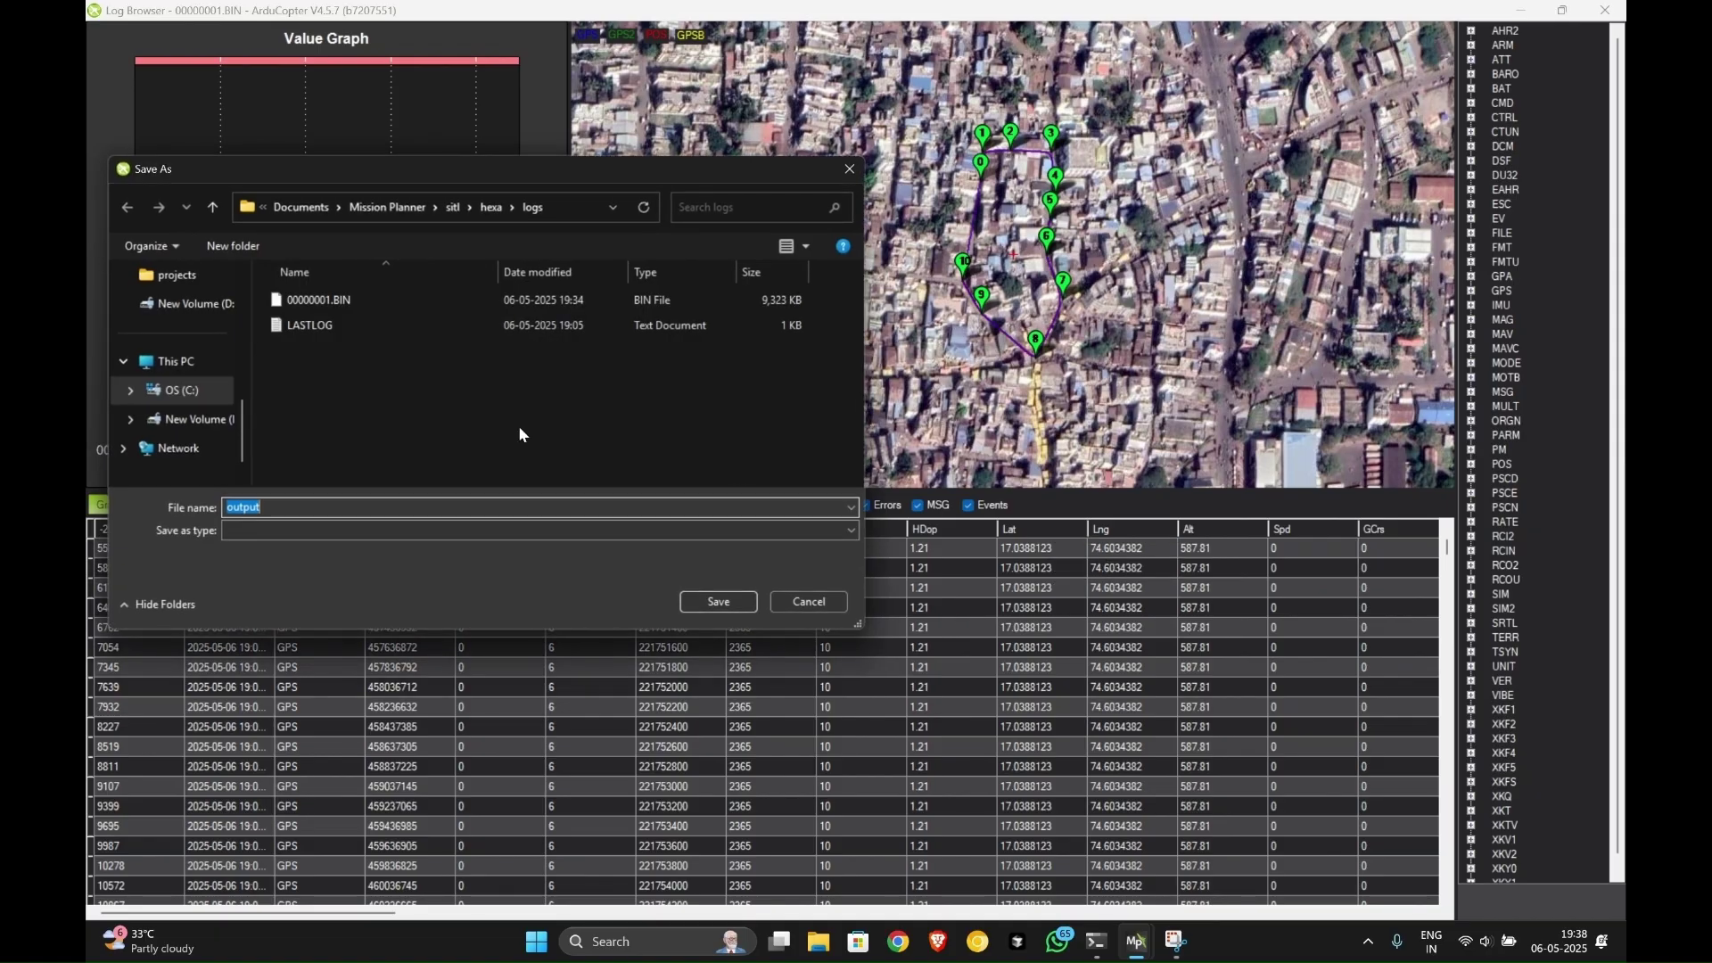
pyautogui.click(730, 598)
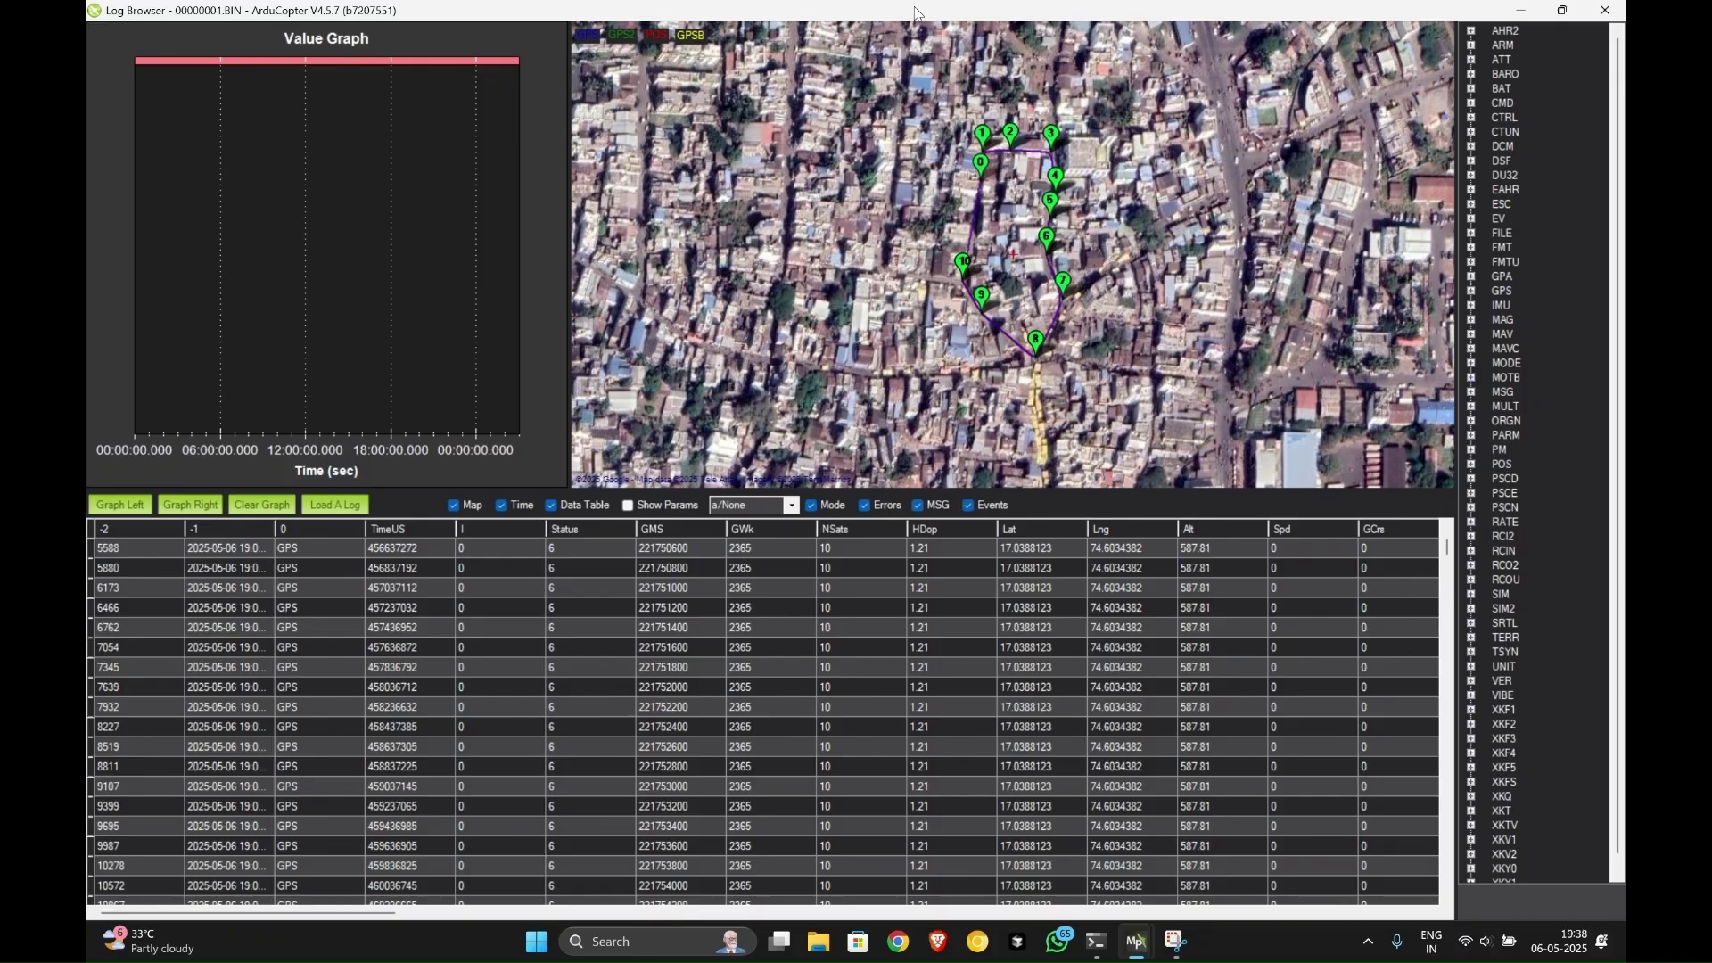
pyautogui.scroll(4, 970, 603)
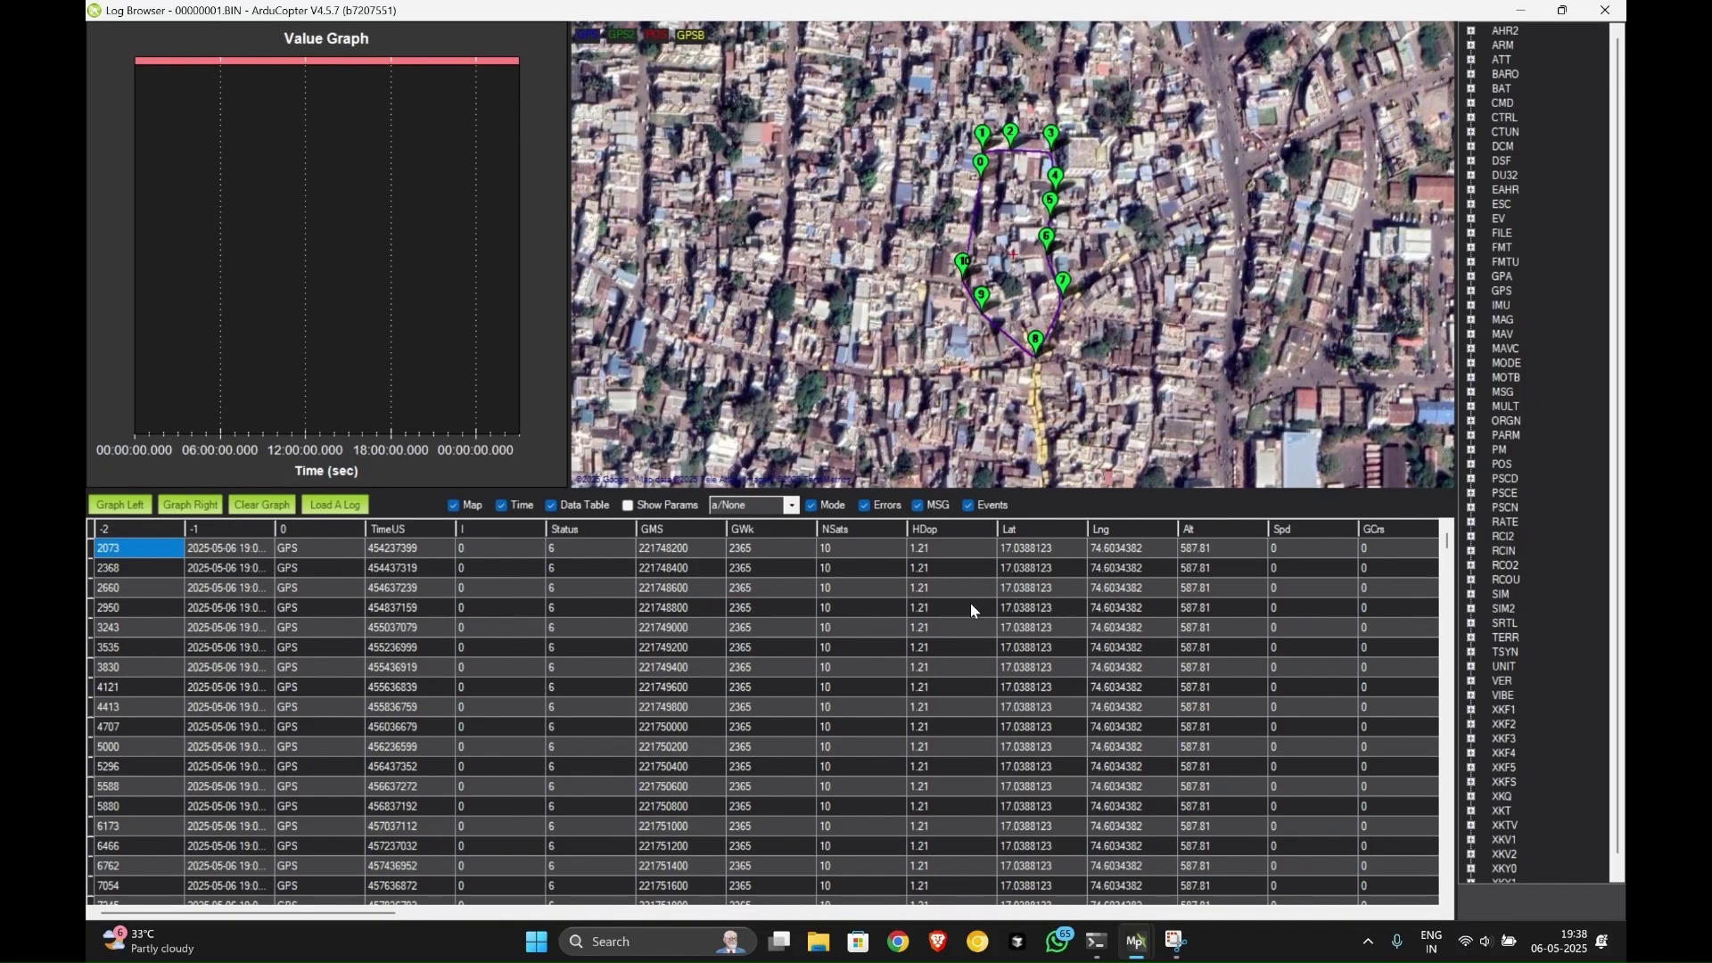
pyautogui.click(916, 608)
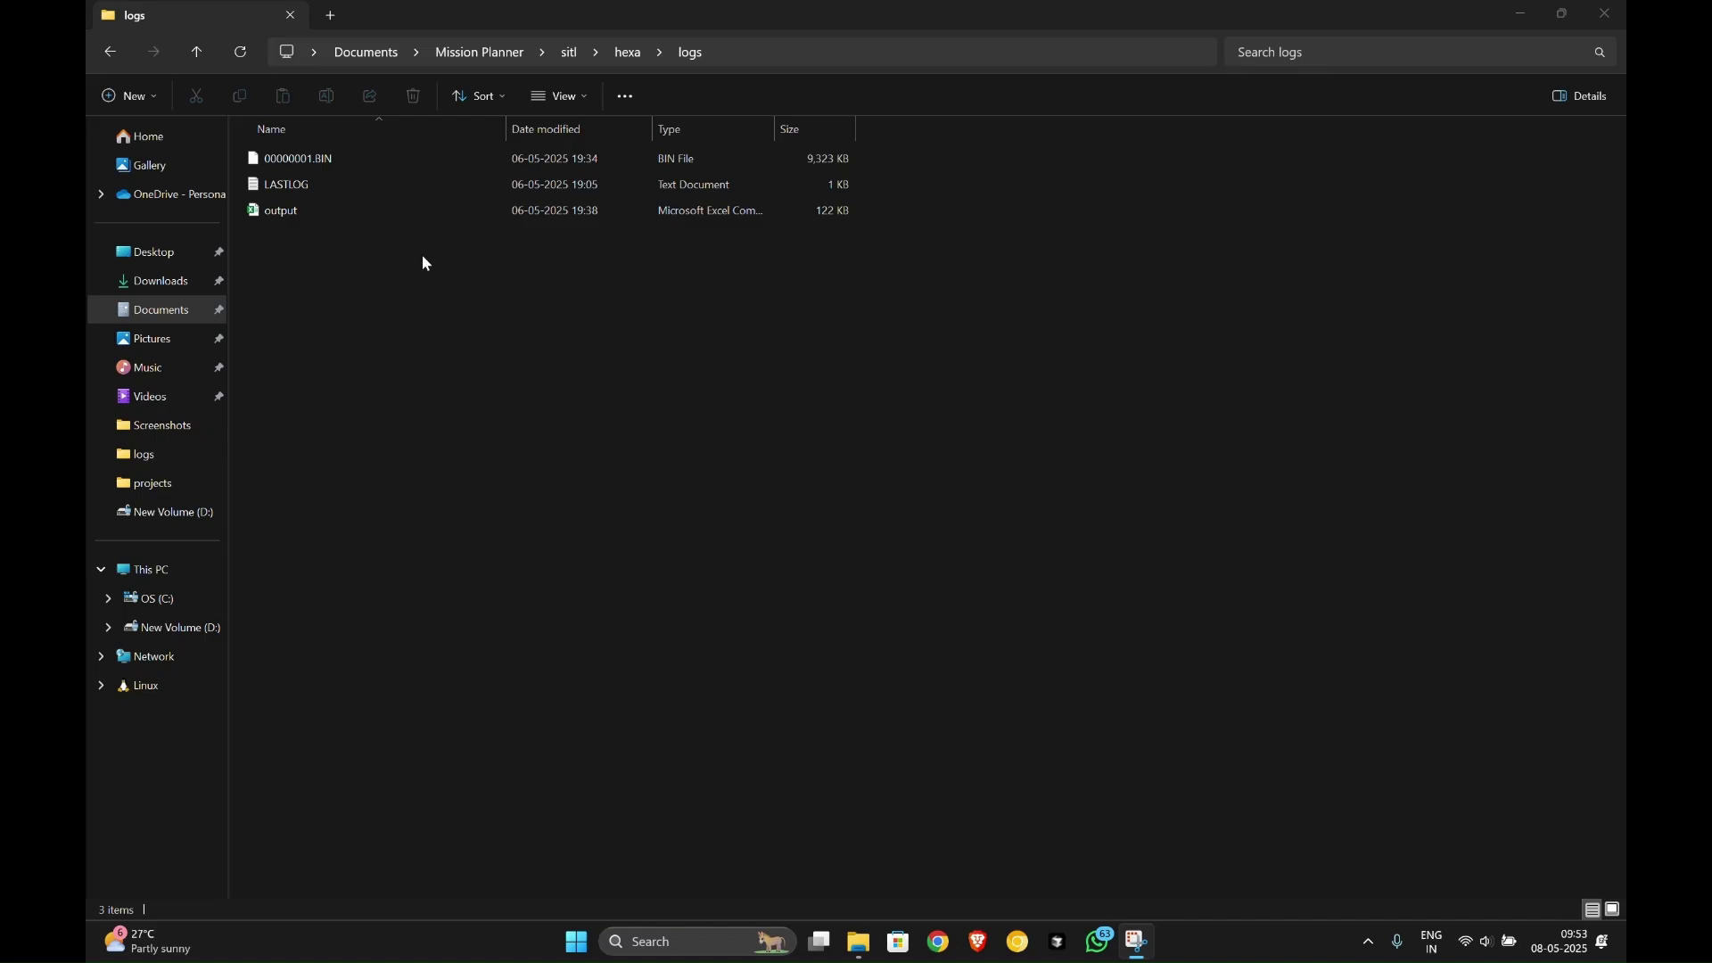
# Step: Open the exported output file in Excel, dismiss the data-loss warning, and check cells K1 and L1
pyautogui.click(381, 213)
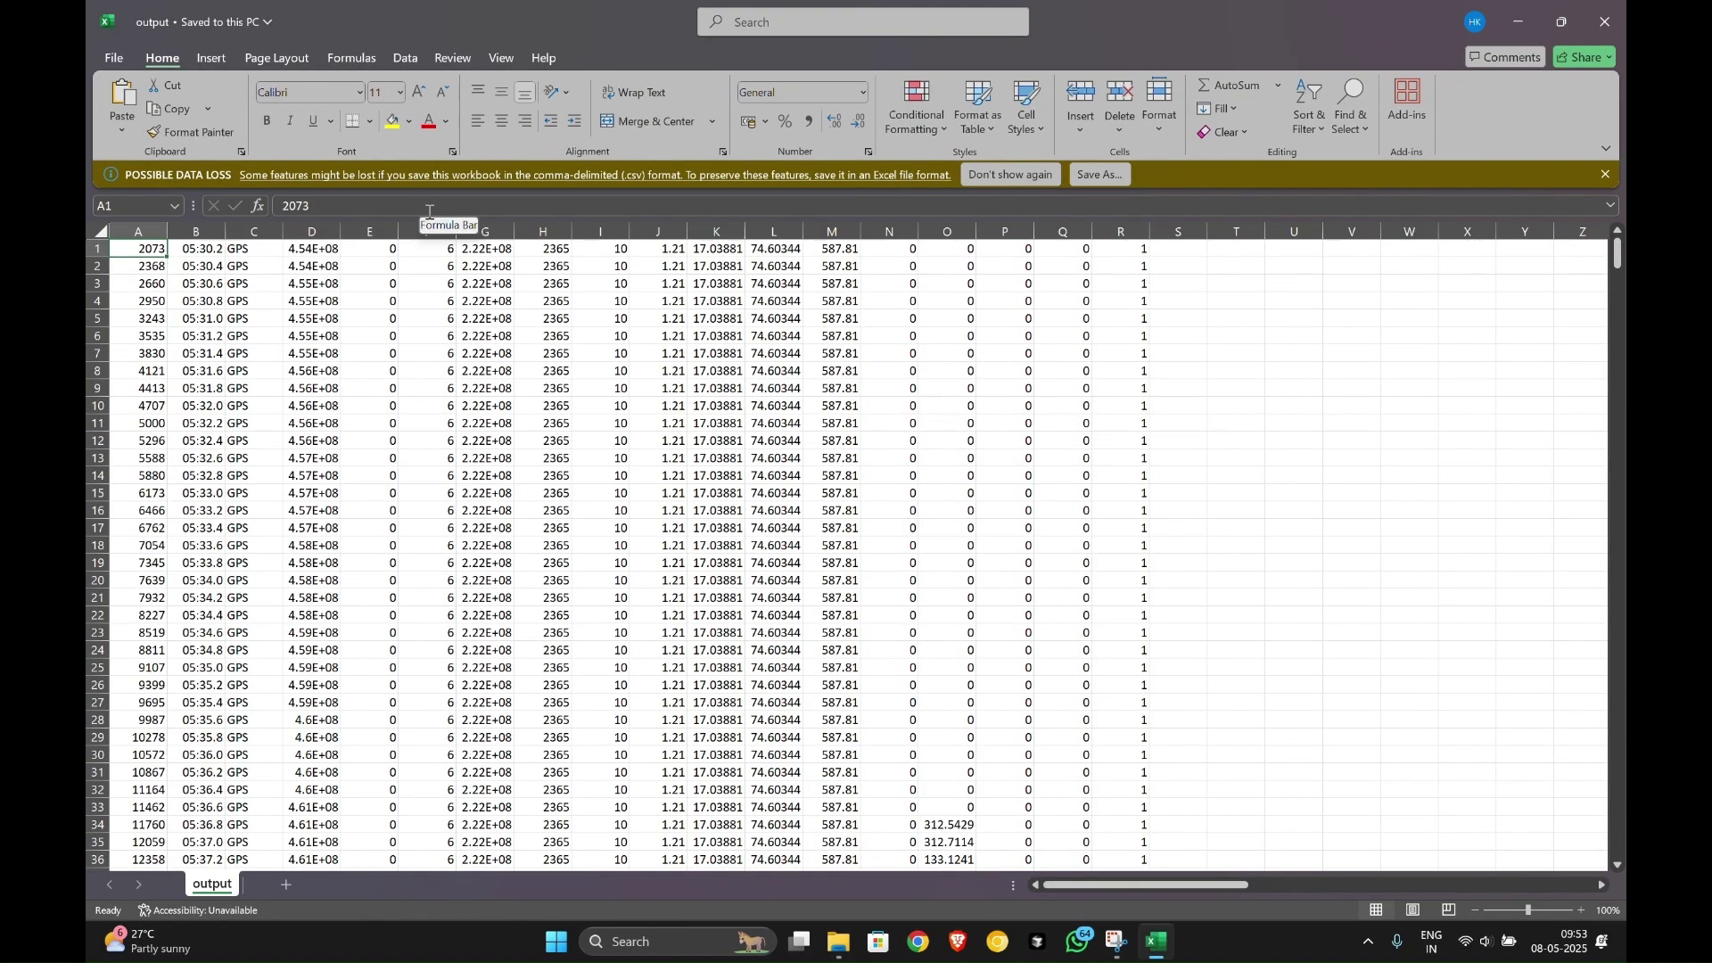
pyautogui.click(1605, 175)
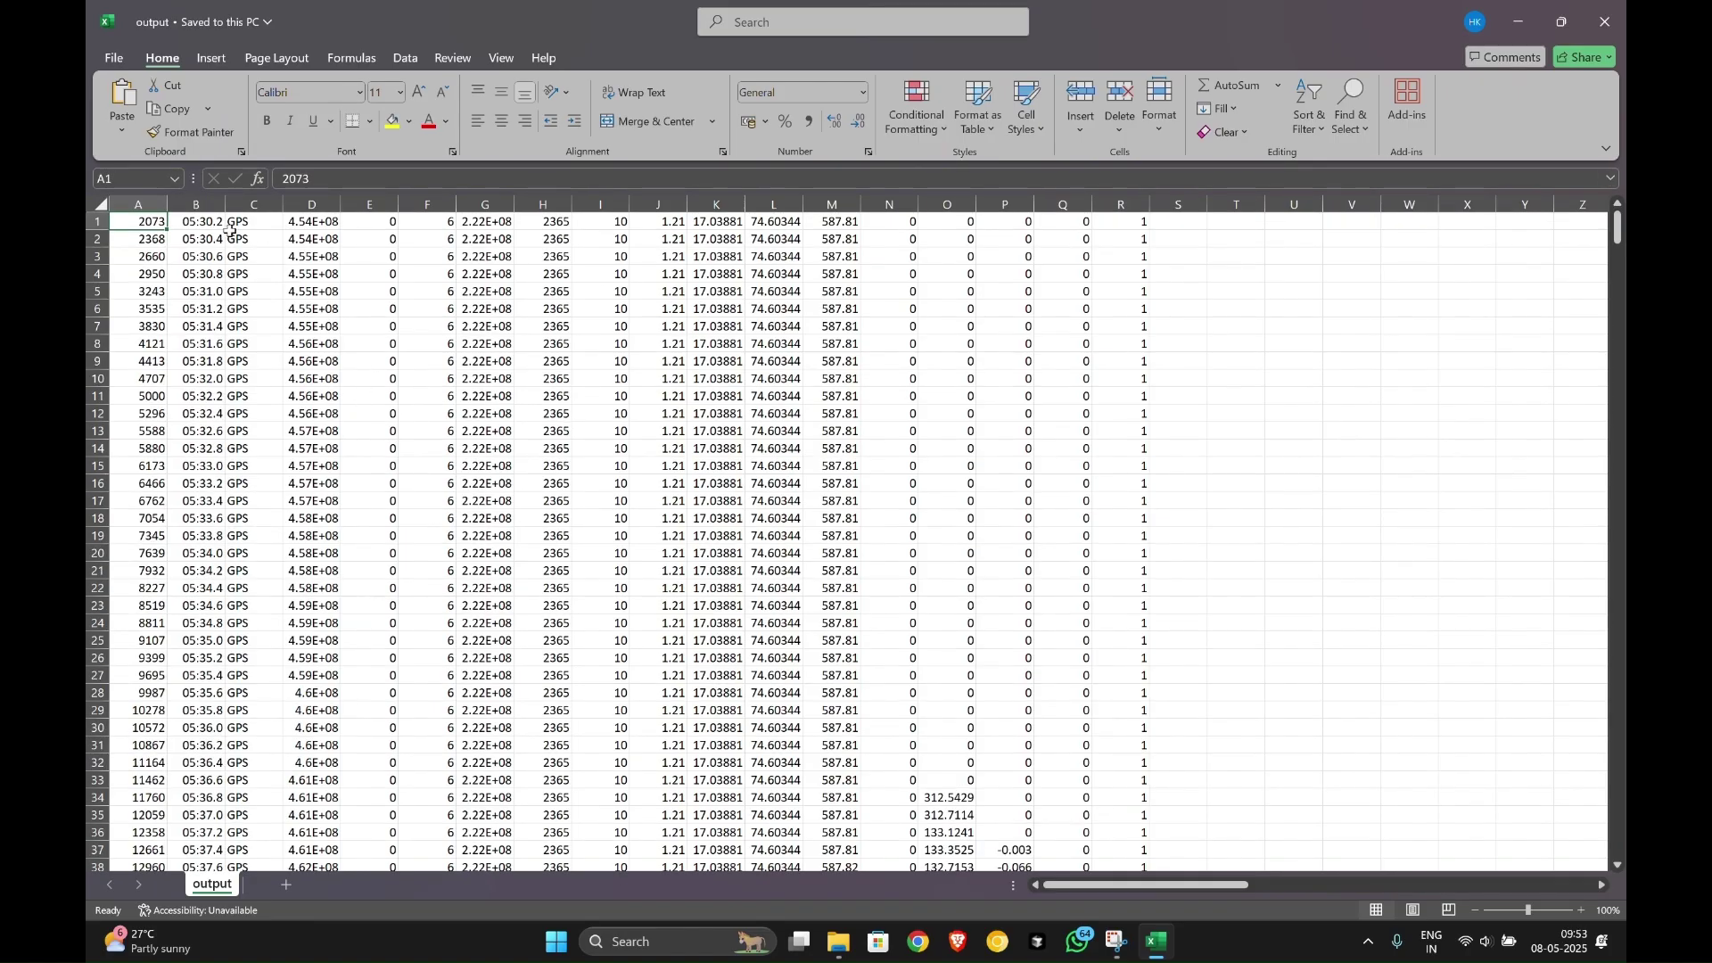
pyautogui.click(713, 220)
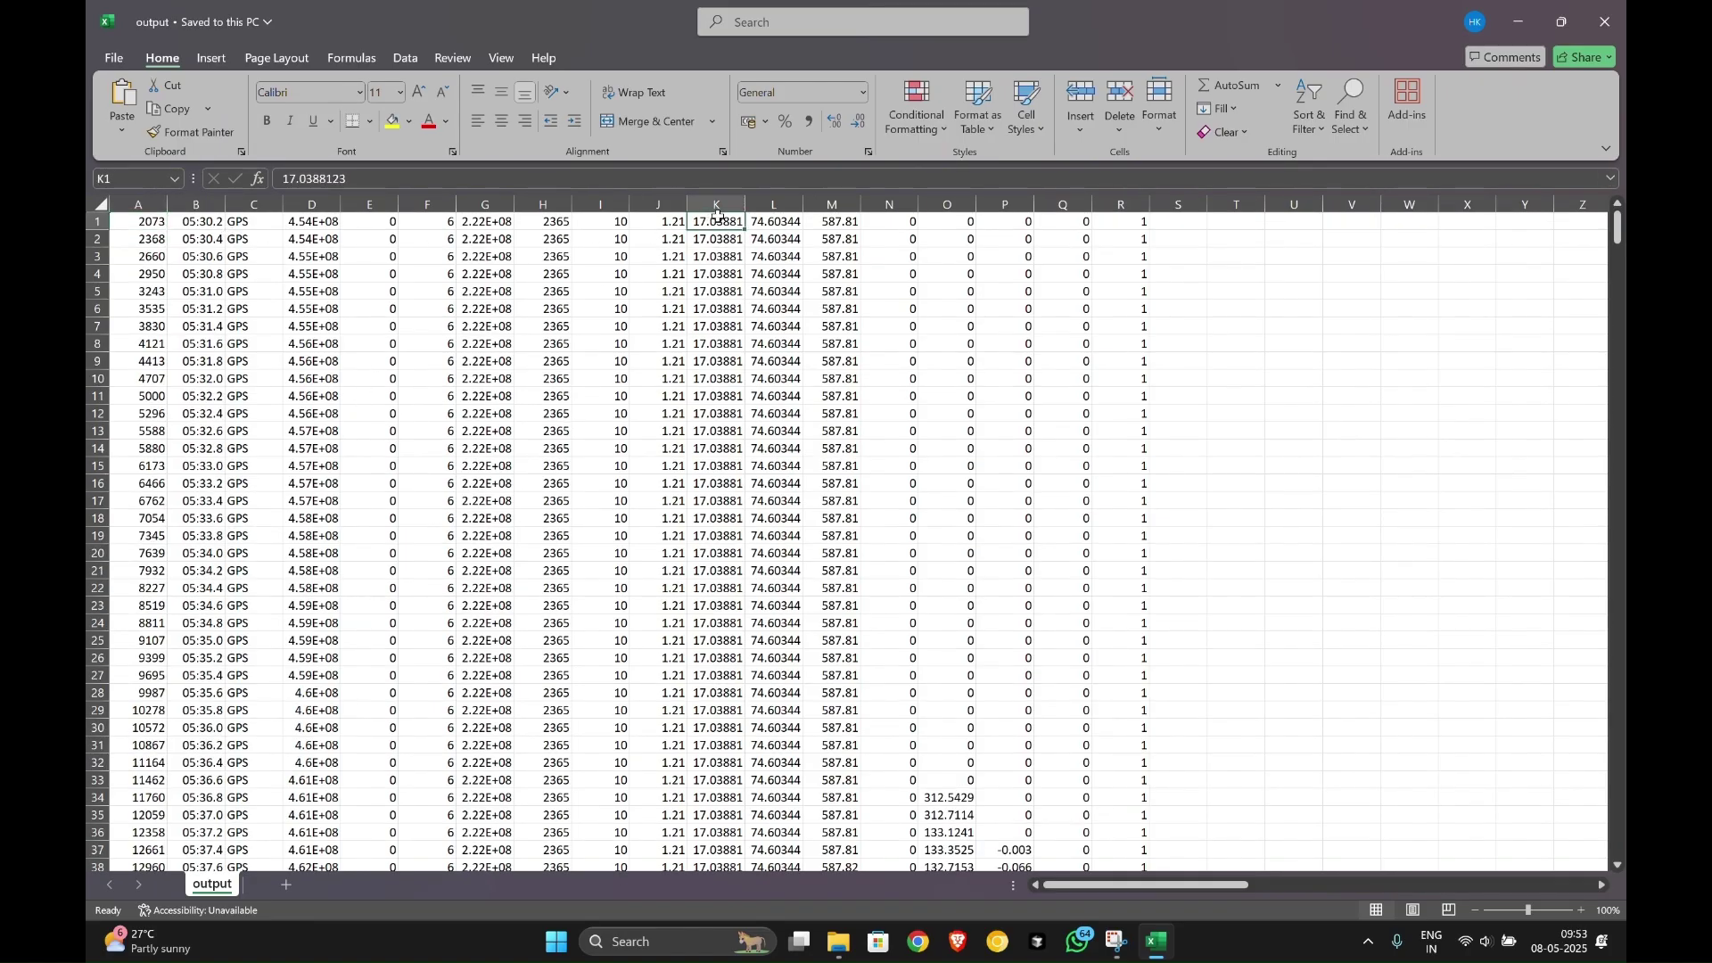
pyautogui.click(772, 219)
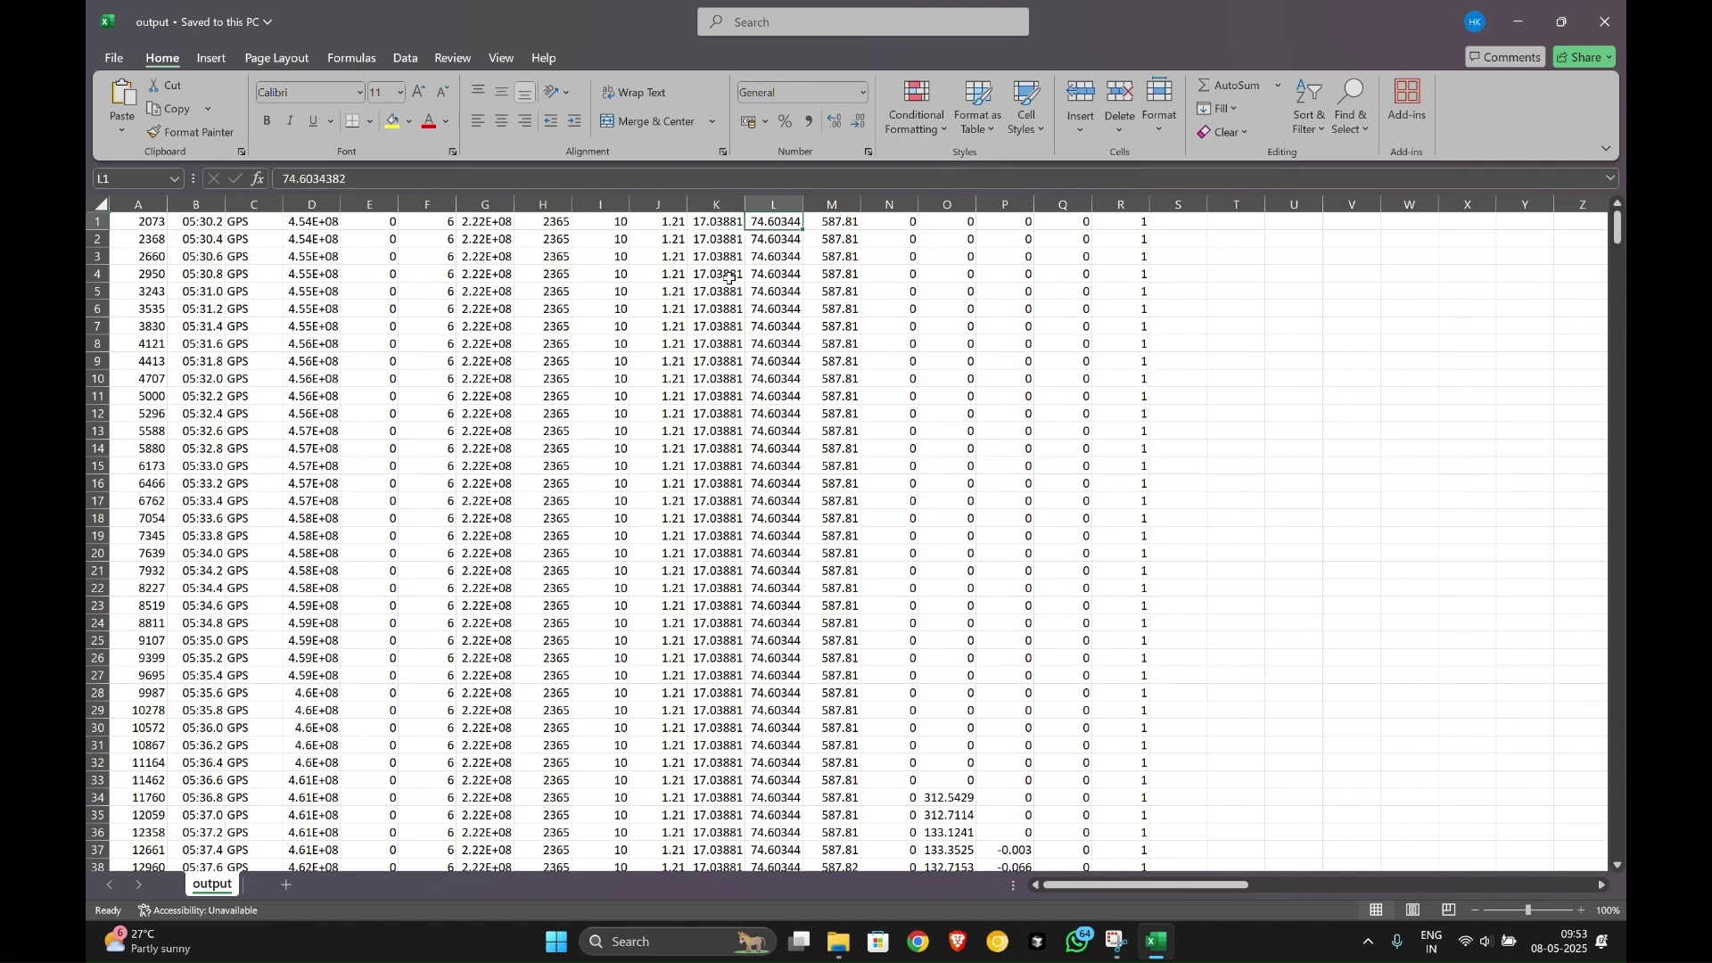
pyautogui.click(212, 57)
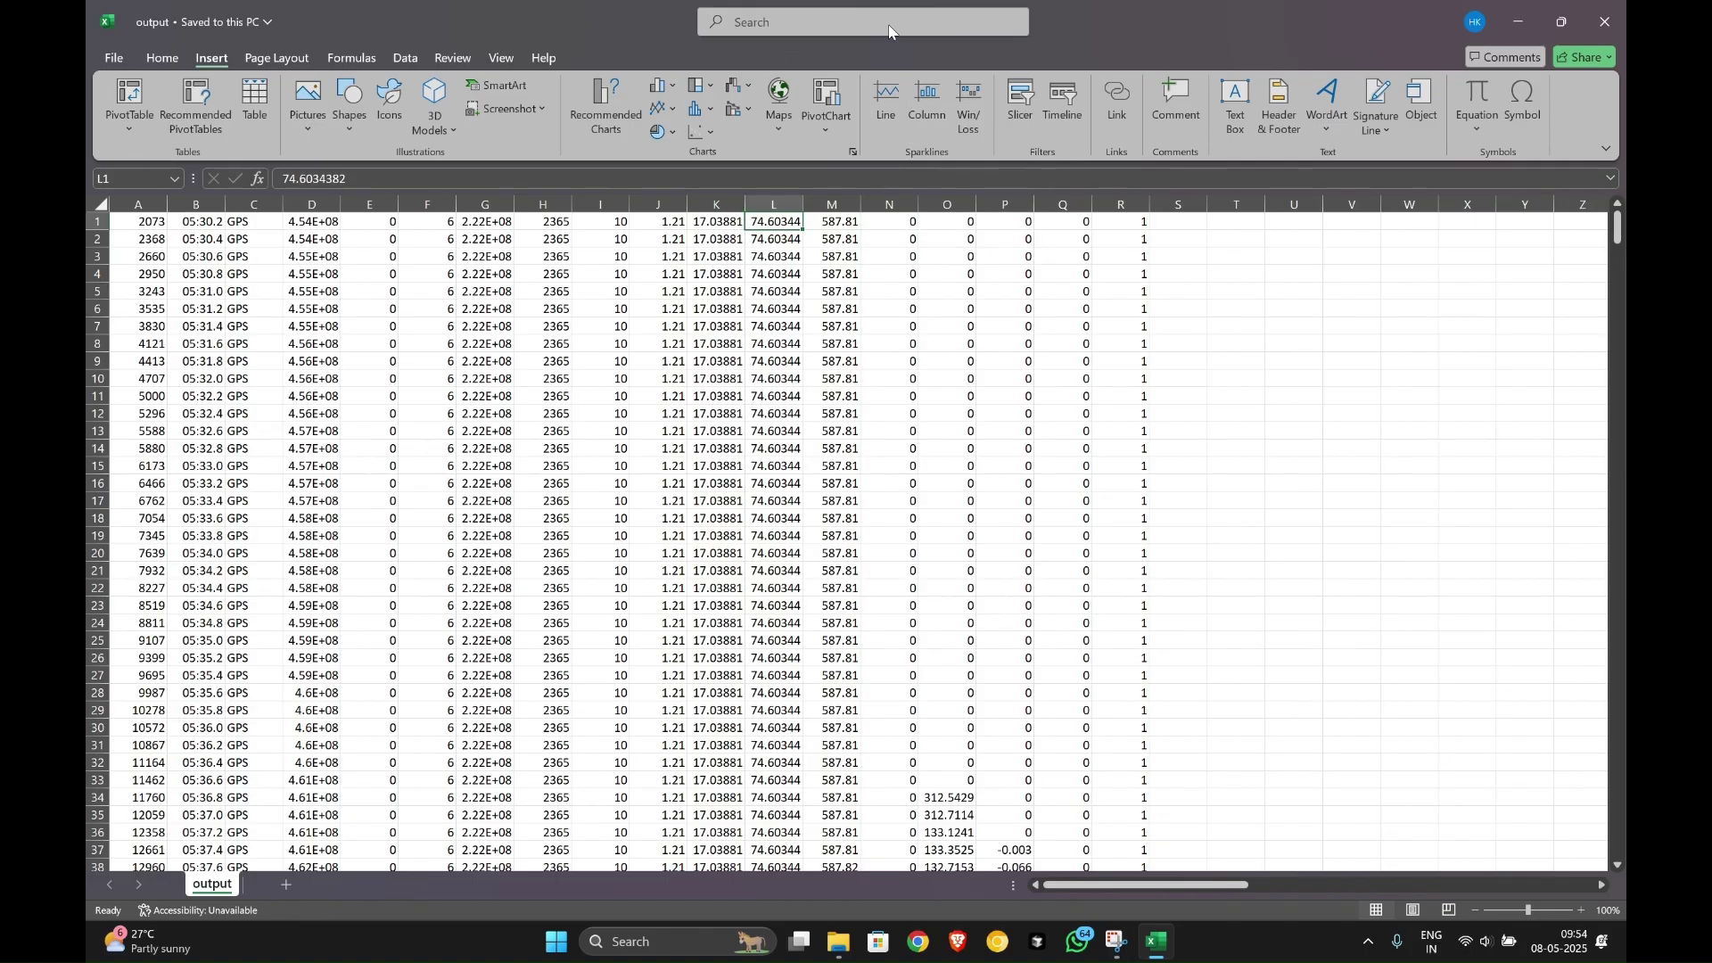
# Step: Insert a Scatter with Smooth Lines chart of A1:R714 and open its Select Data Source dialog
pyautogui.click(709, 132)
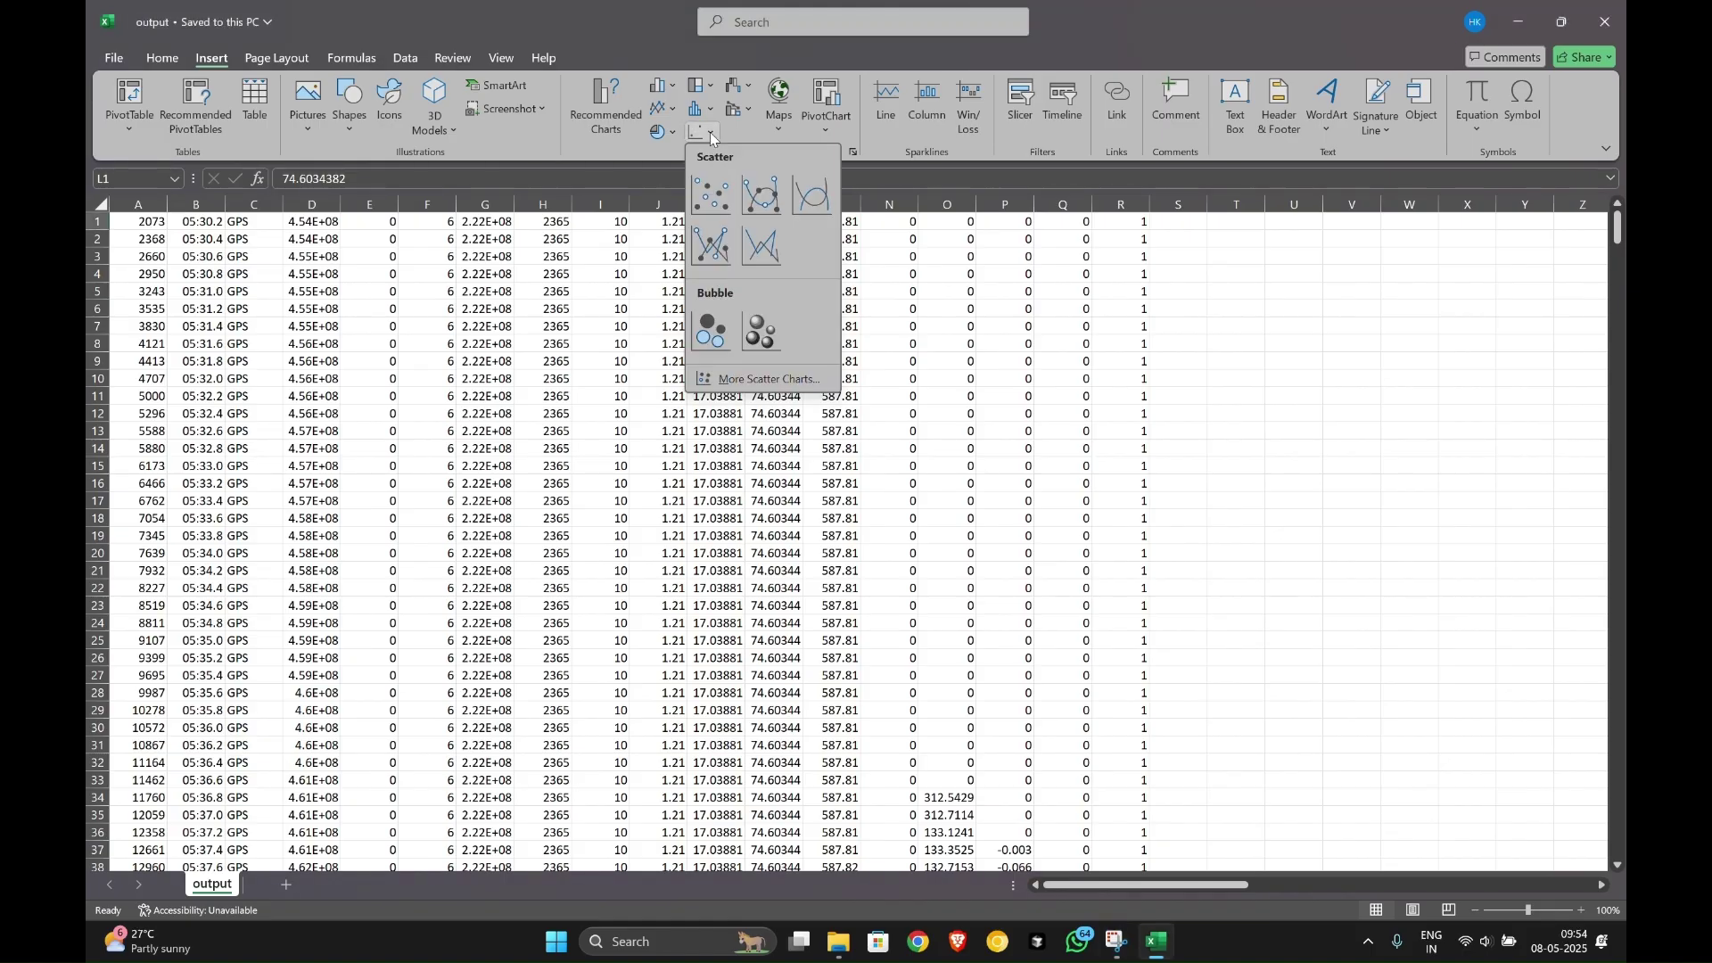
pyautogui.click(806, 183)
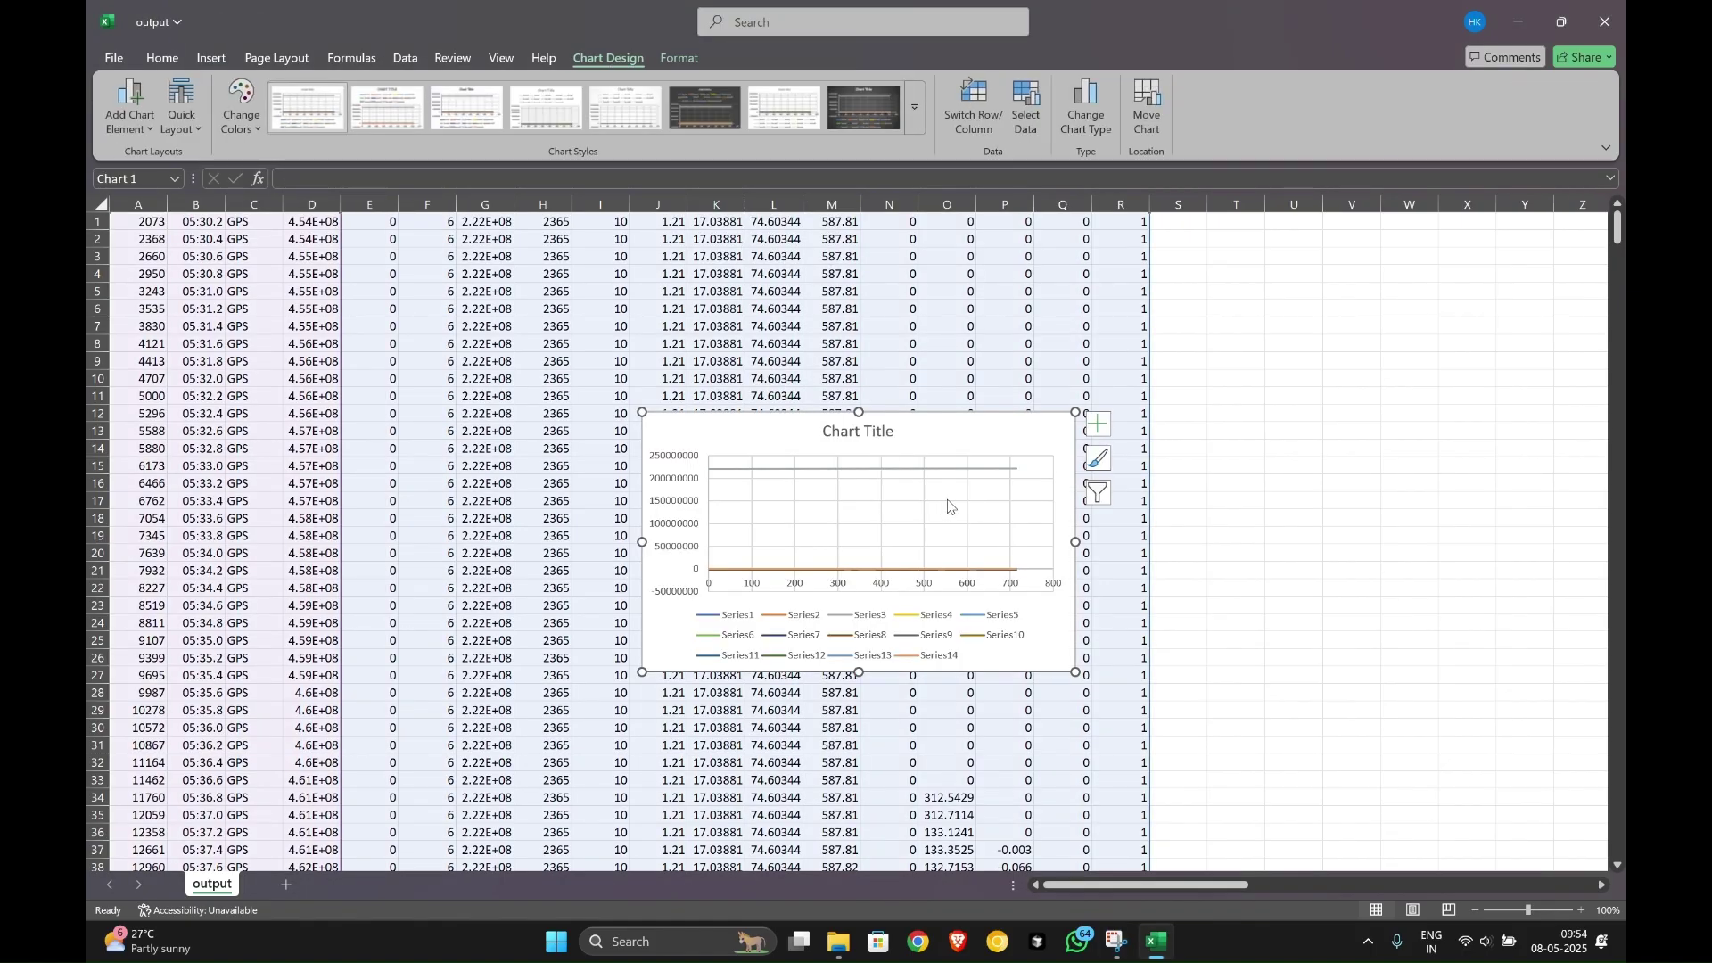
pyautogui.rightClick(902, 492)
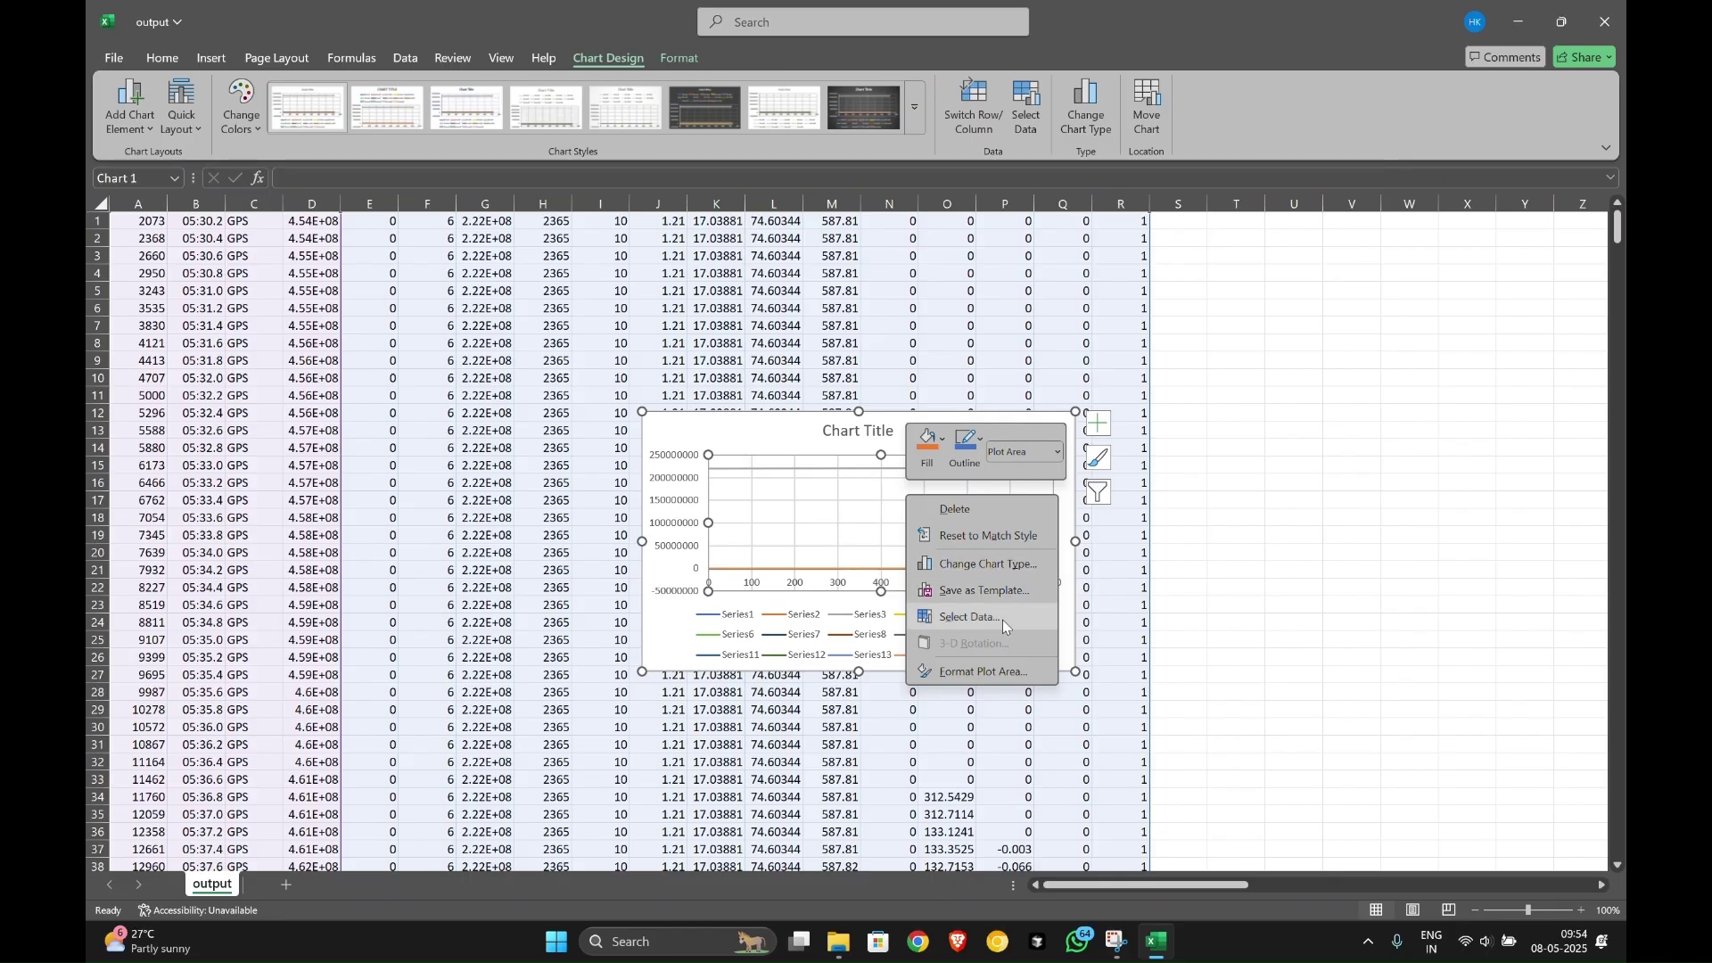
pyautogui.click(976, 617)
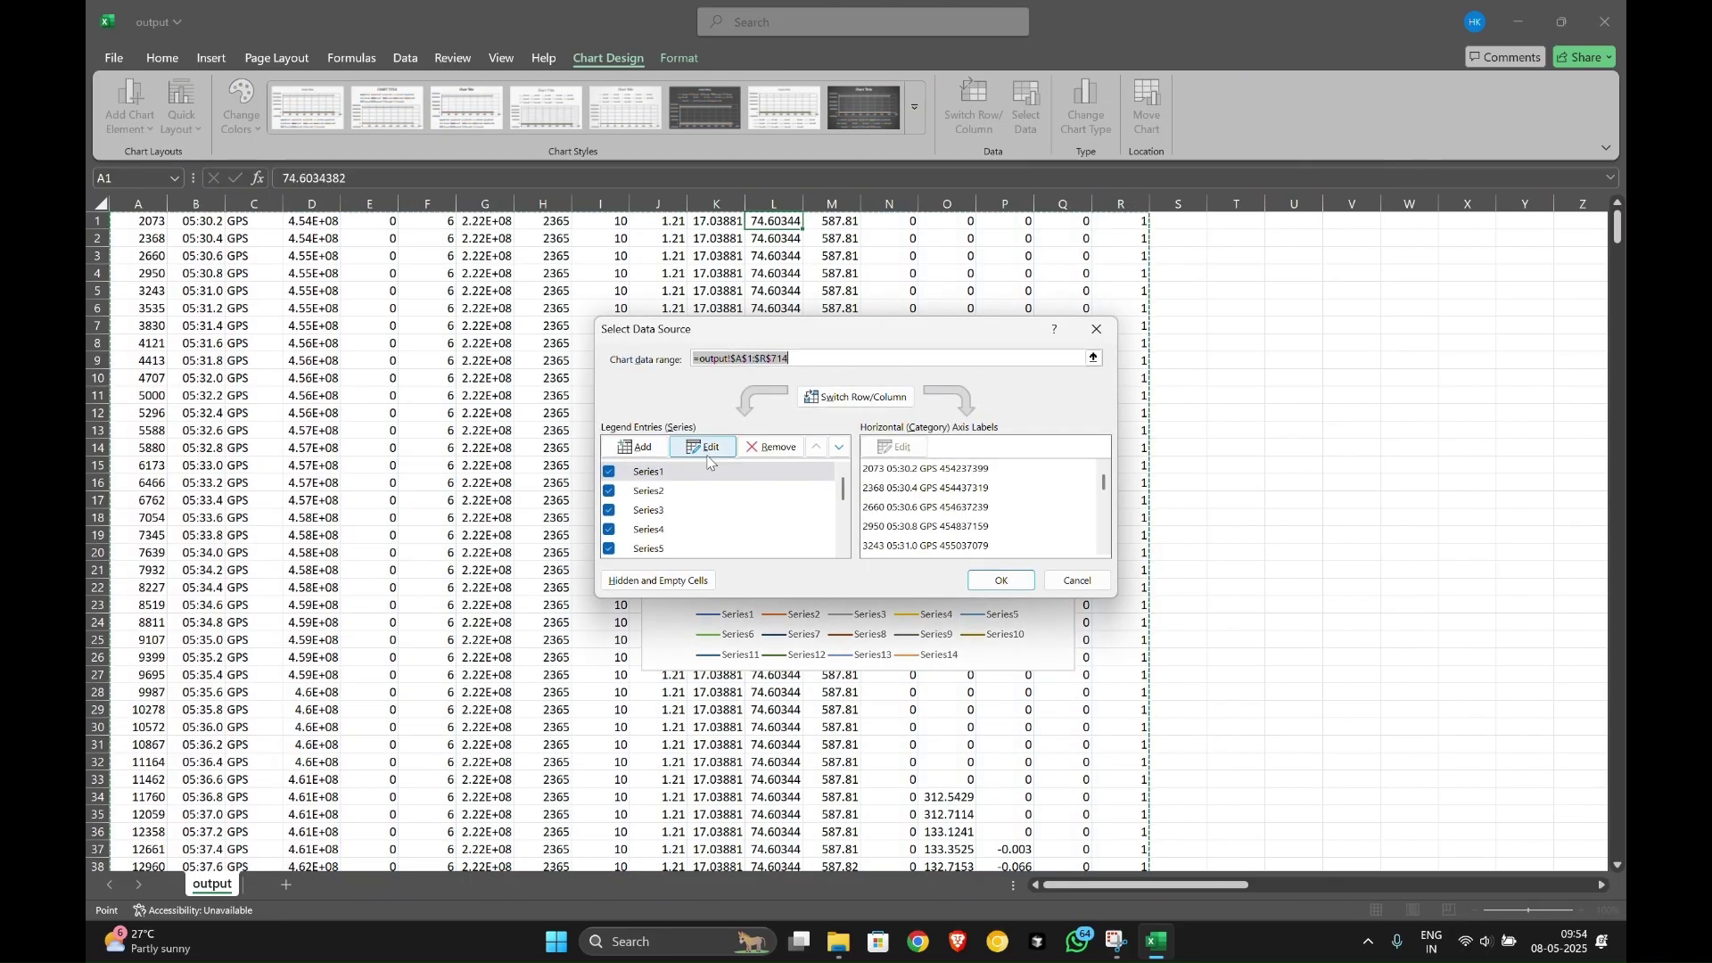
# Step: Remove the four unwanted series from the chart's data source
pyautogui.click(769, 447)
pyautogui.click(769, 447)
pyautogui.click(769, 447)
pyautogui.click(768, 446)
pyautogui.click(769, 447)
pyautogui.click(769, 446)
pyautogui.click(769, 447)
pyautogui.click(769, 446)
pyautogui.click(769, 447)
pyautogui.click(768, 447)
pyautogui.click(769, 447)
pyautogui.click(769, 447)
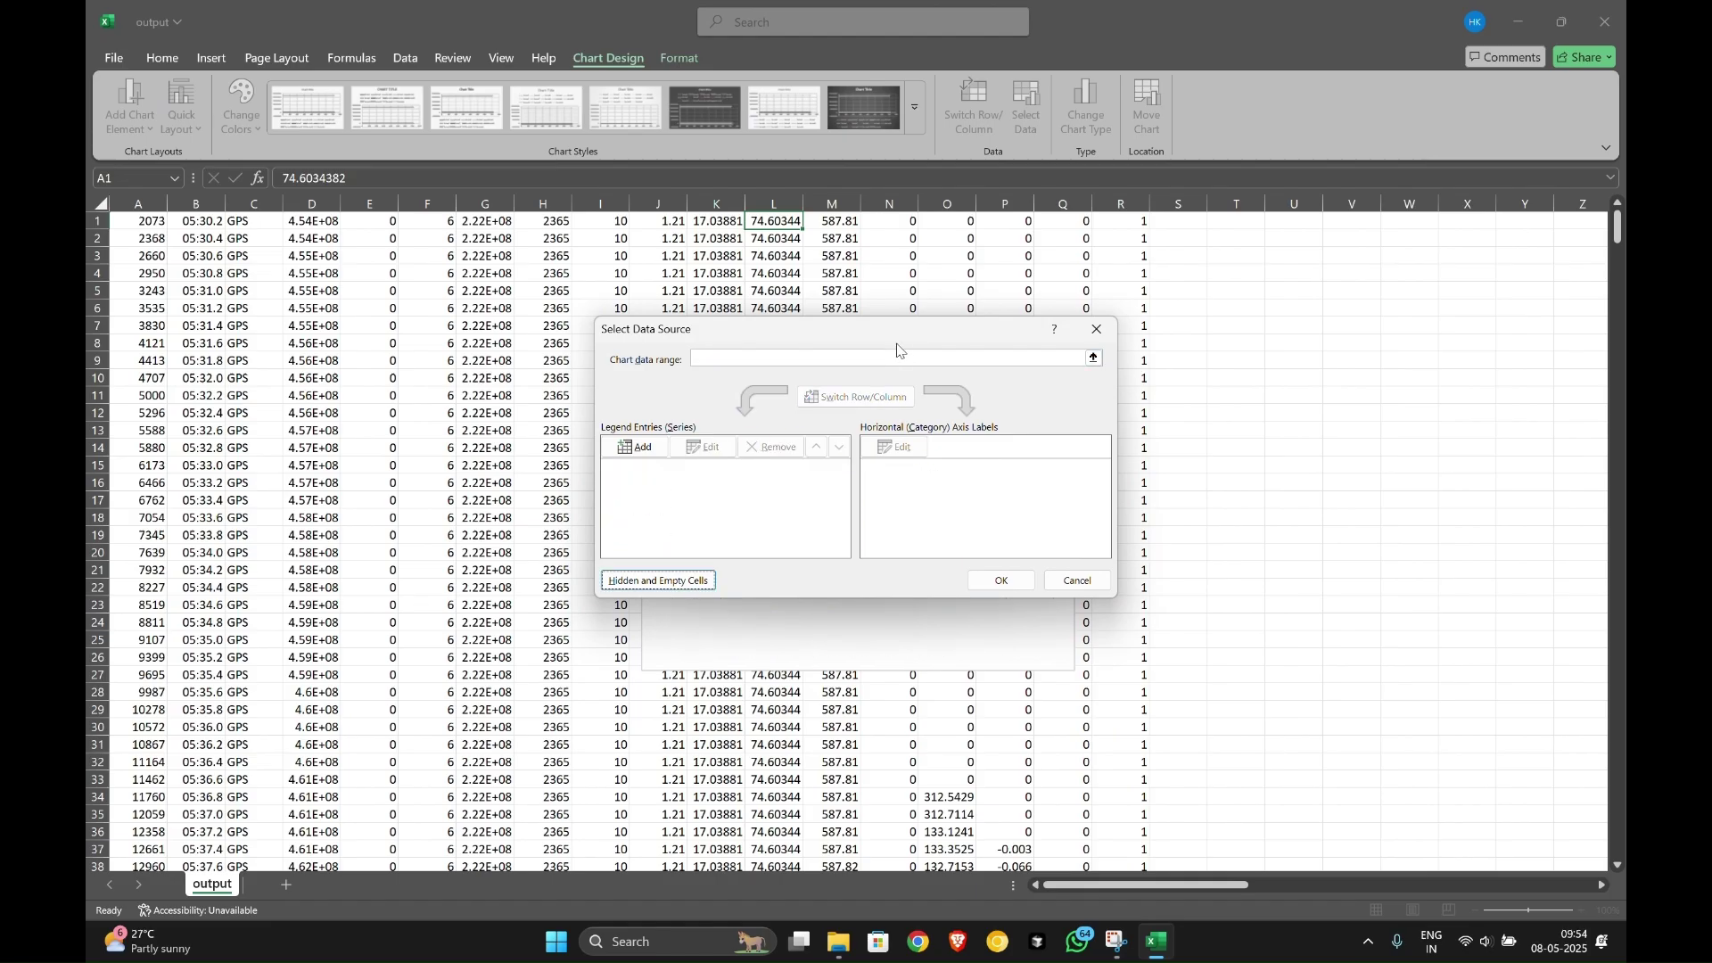
# Step: Add a series named path with column K as X values and column L as Y values
pyautogui.click(636, 447)
pyautogui.click(749, 462)
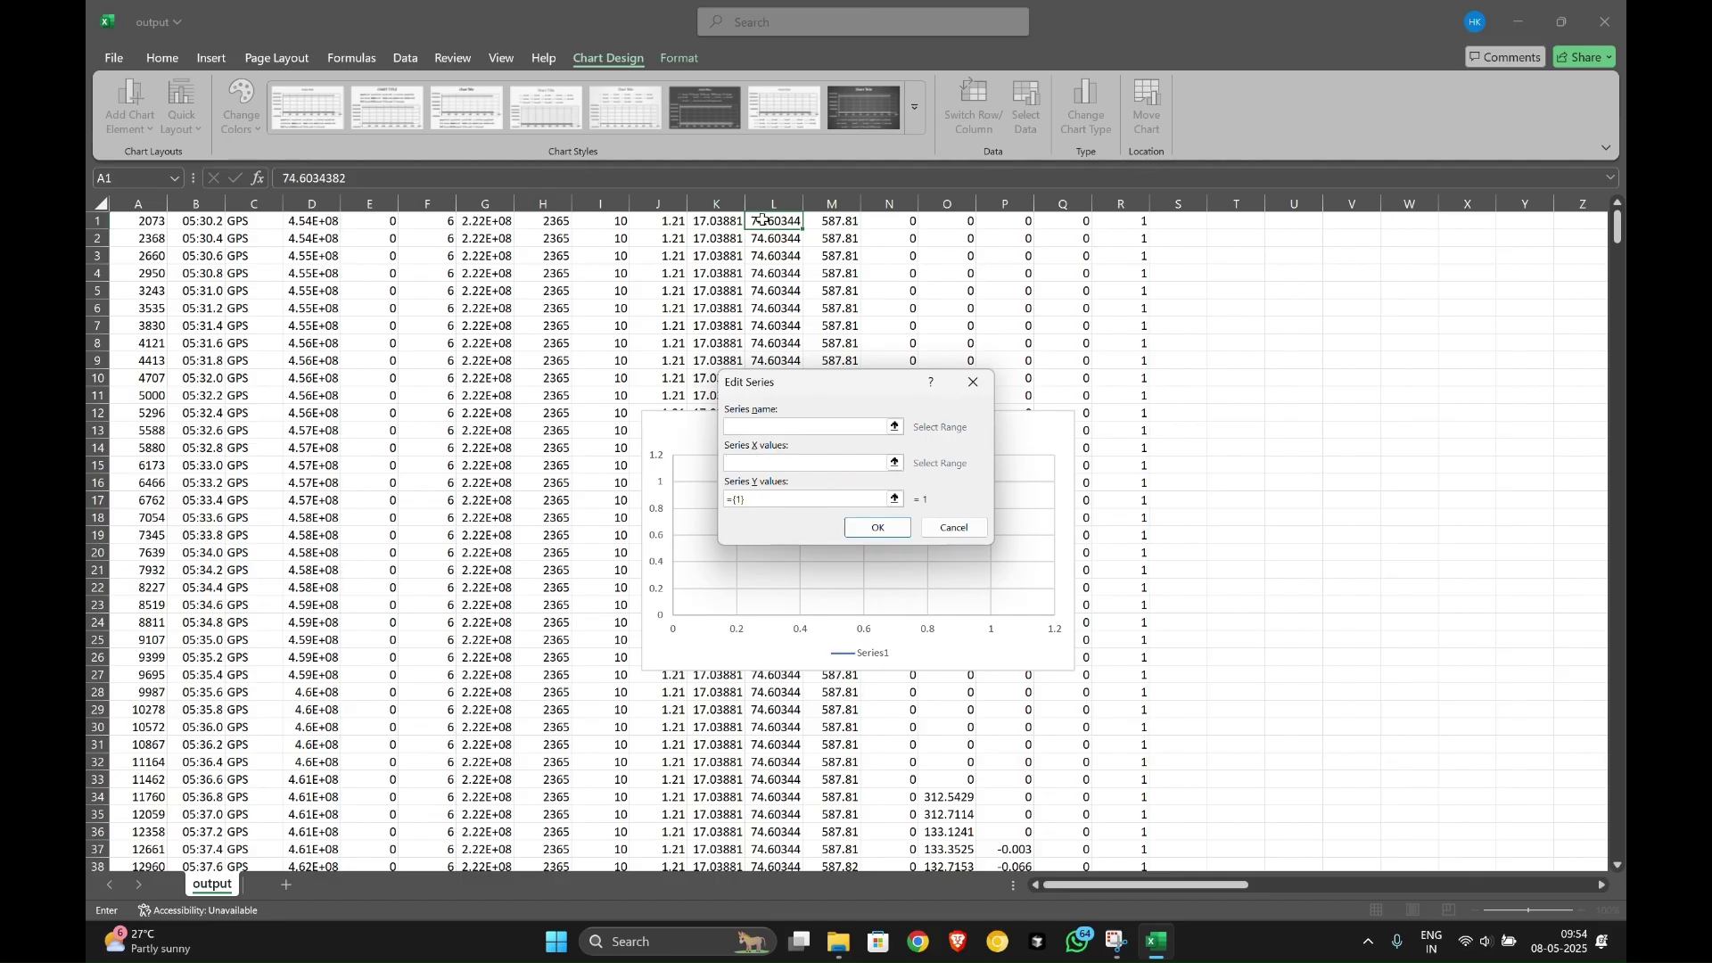
pyautogui.click(720, 200)
pyautogui.click(750, 499)
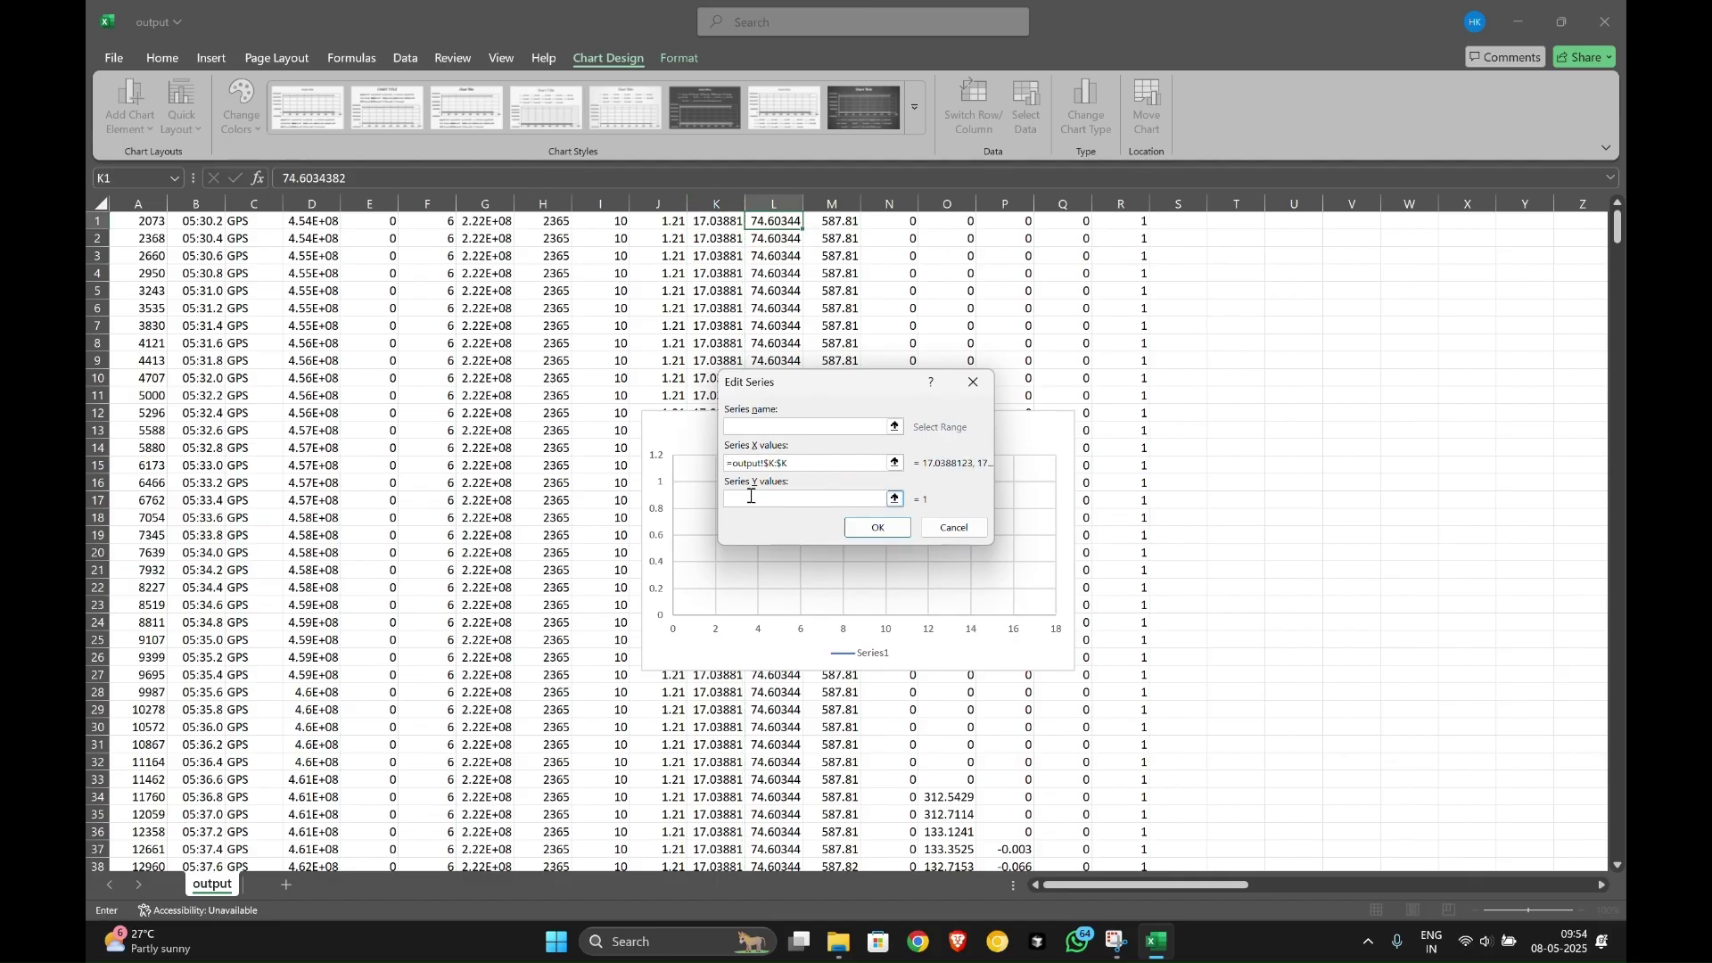
pyautogui.click(774, 203)
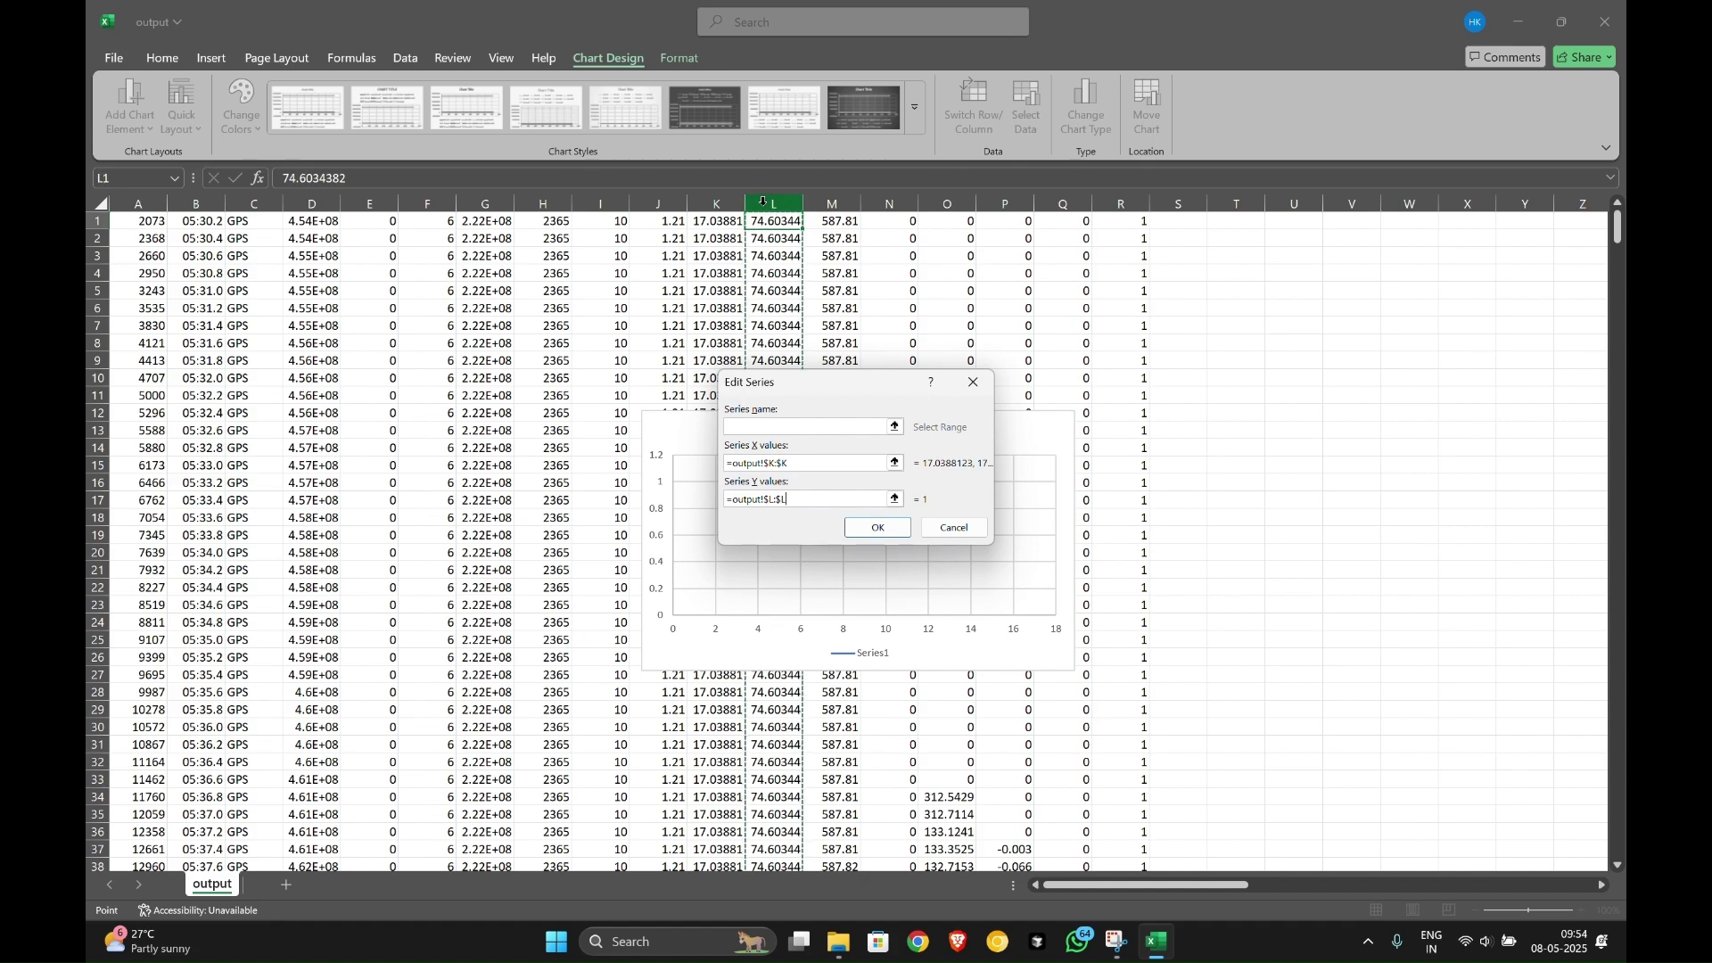
pyautogui.click(790, 425)
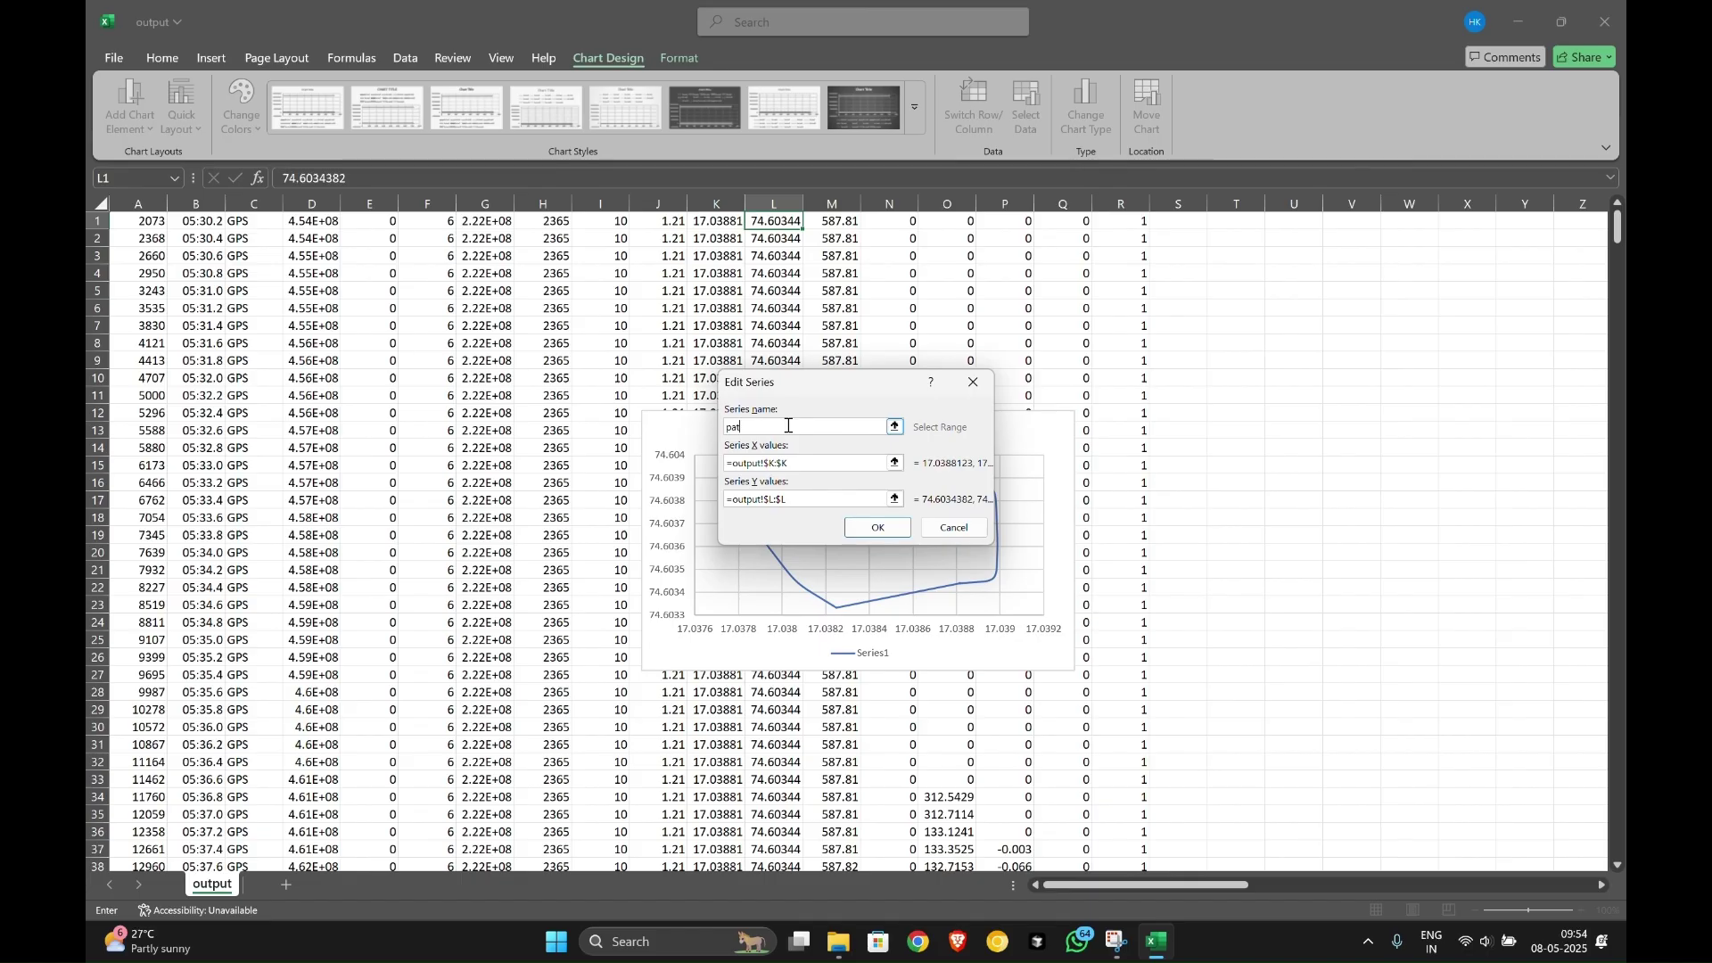
pyautogui.click(878, 527)
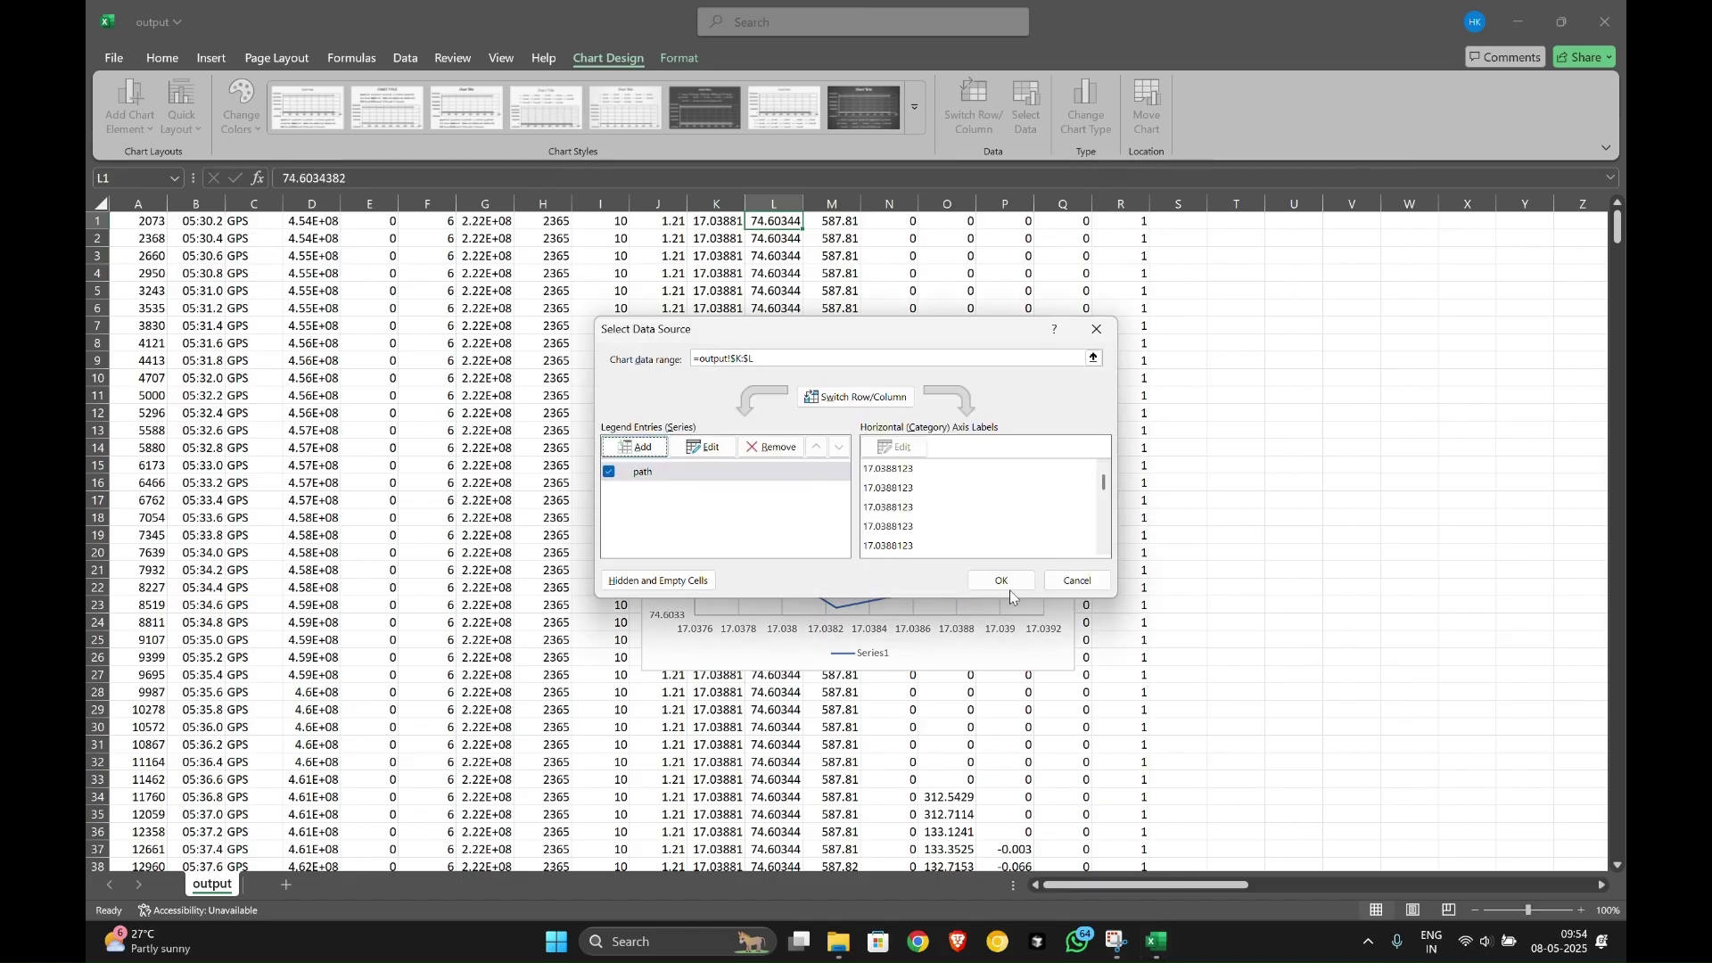
# Step: Apply the data source and move the path chart right of the data, over columns S to Z
pyautogui.click(1003, 581)
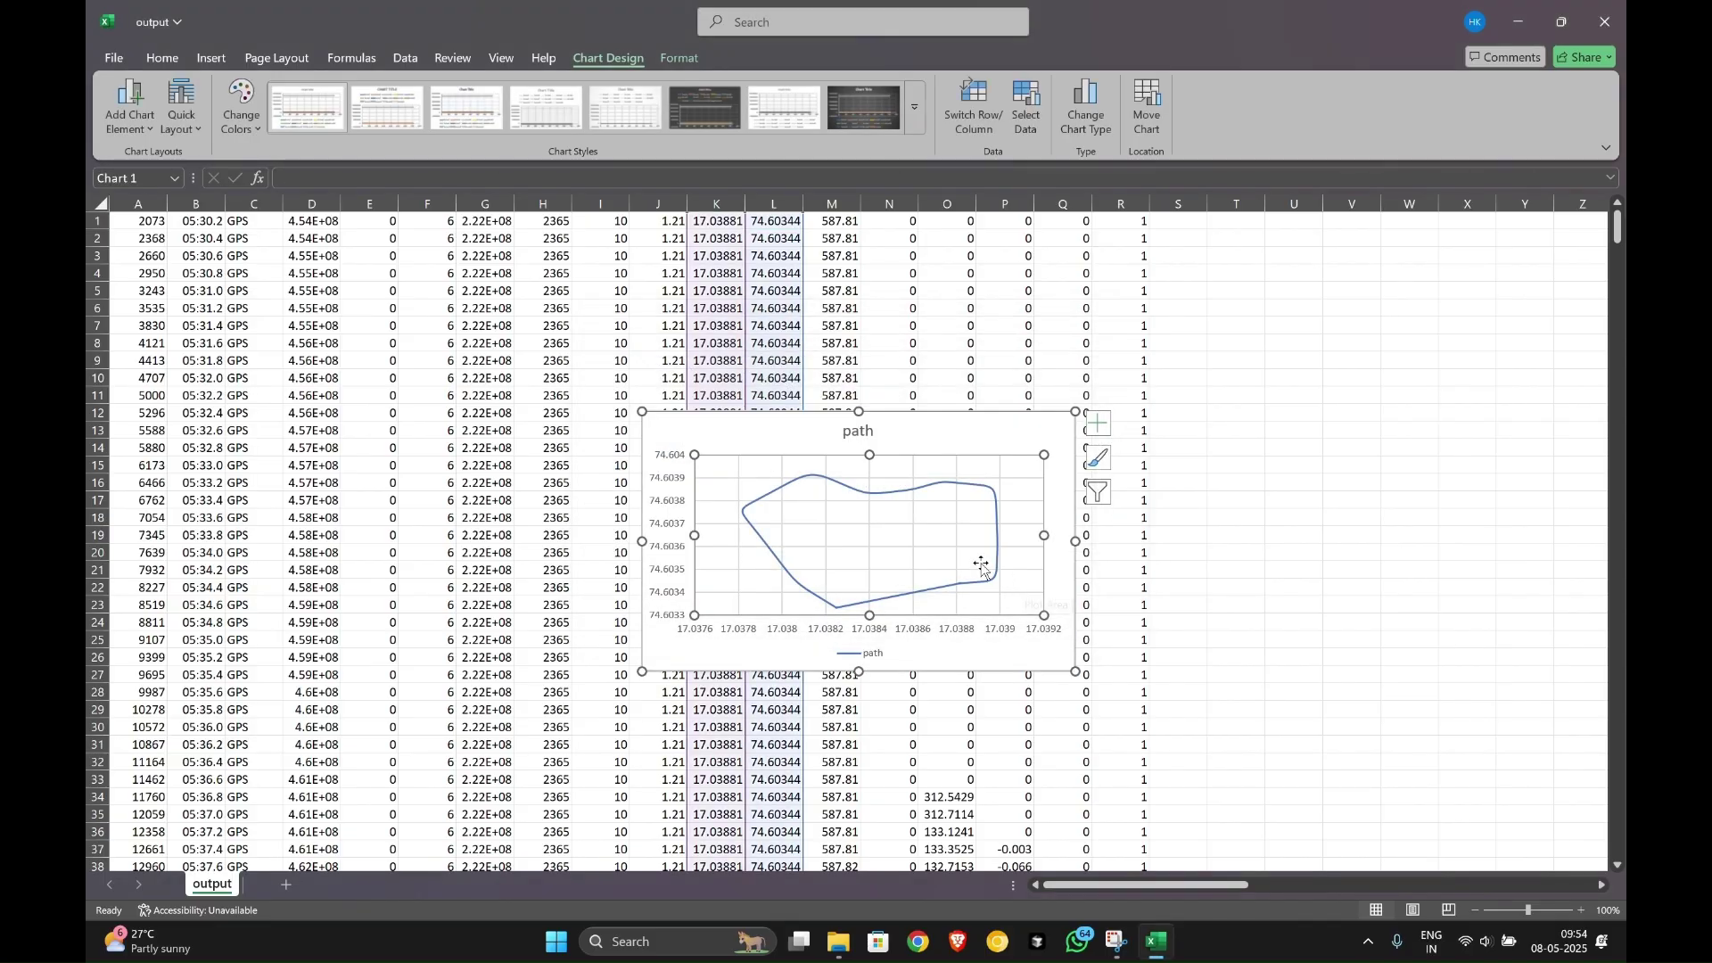
pyautogui.moveTo(927, 434); pyautogui.dragTo(1441, 312)
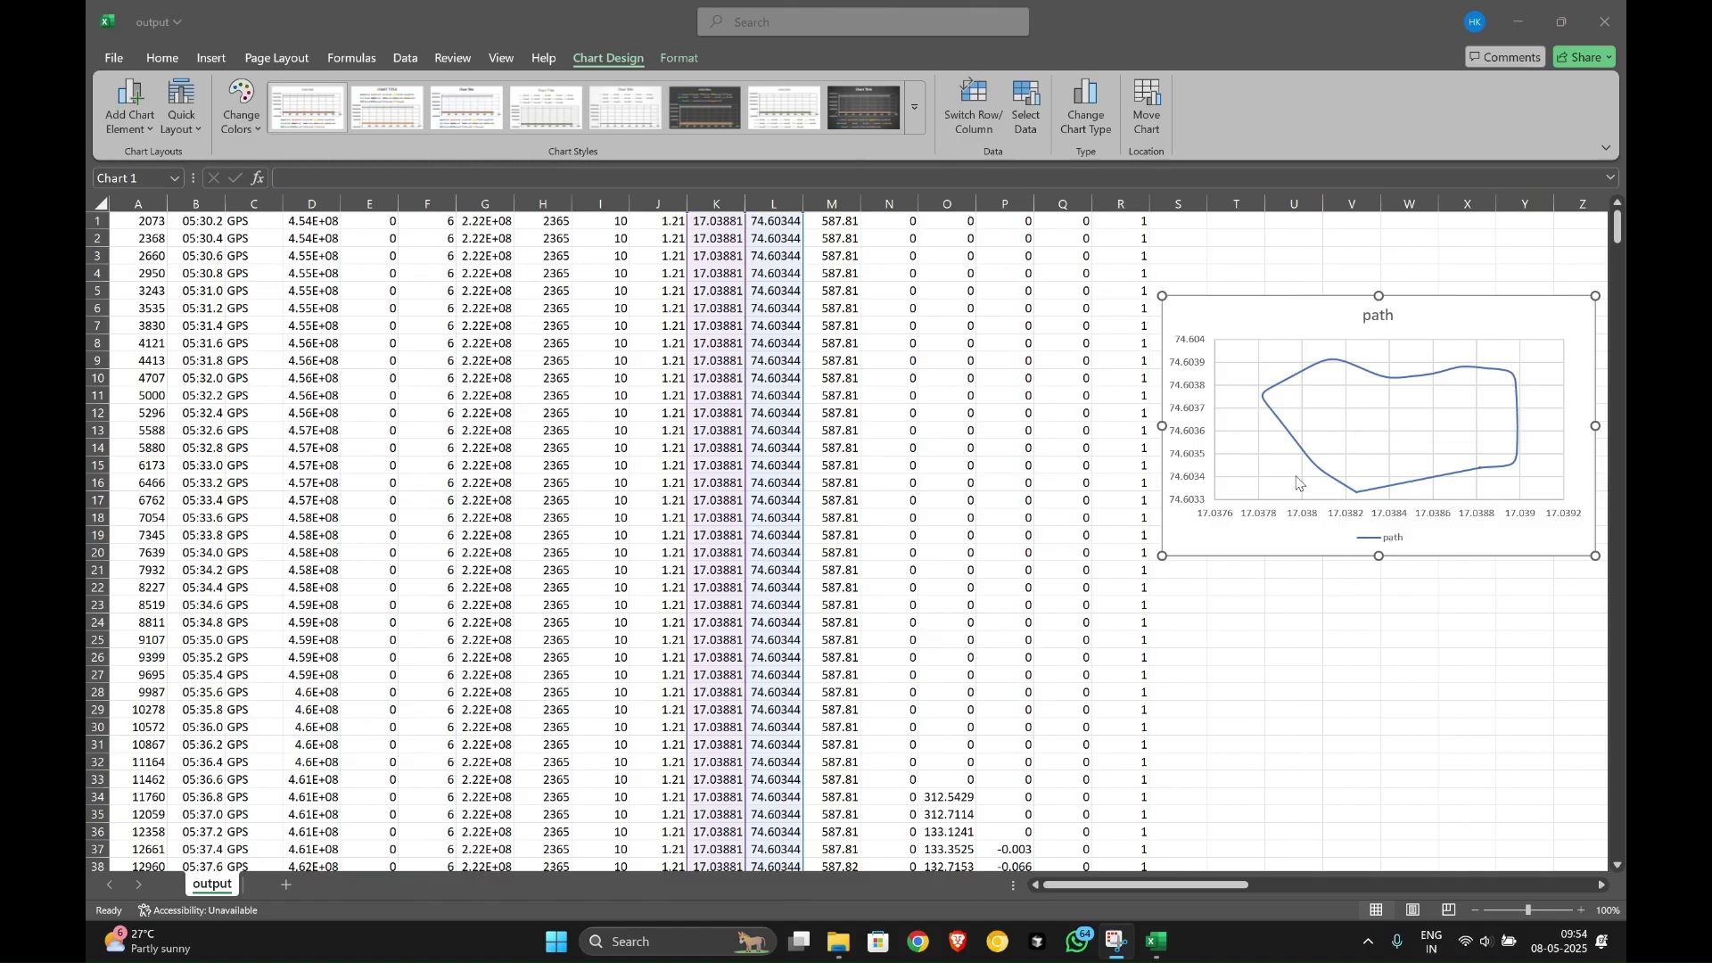
pyautogui.scroll(-5, 884, 436)
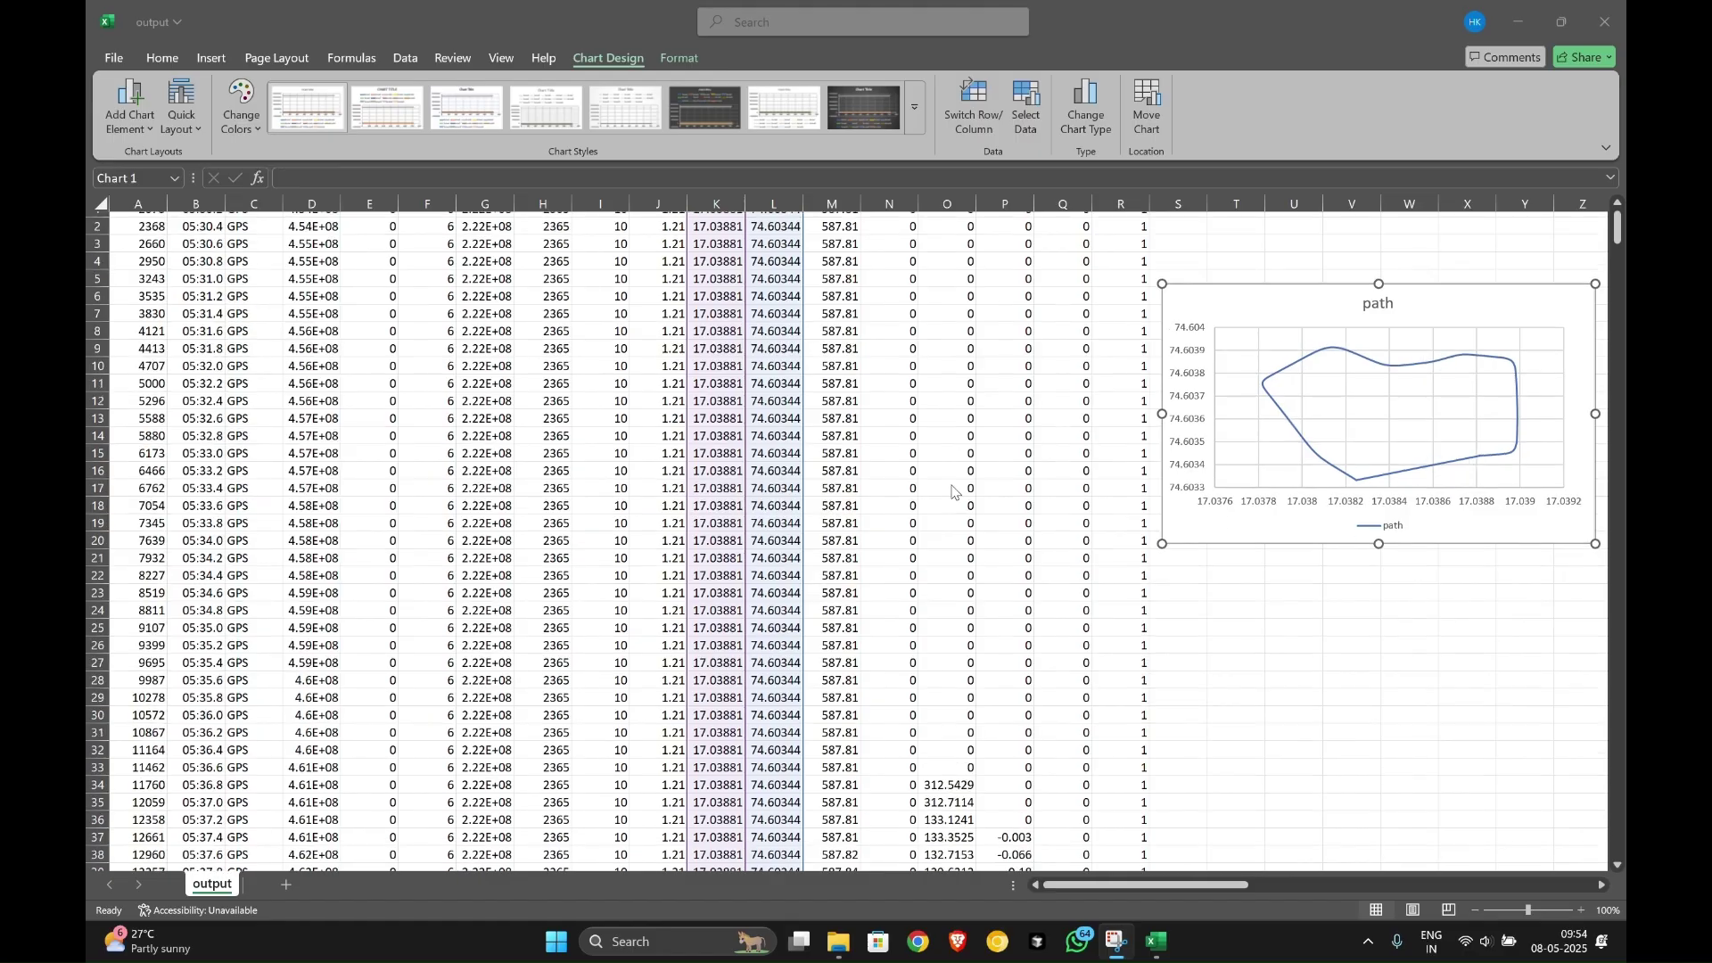
pyautogui.scroll(5, 953, 490)
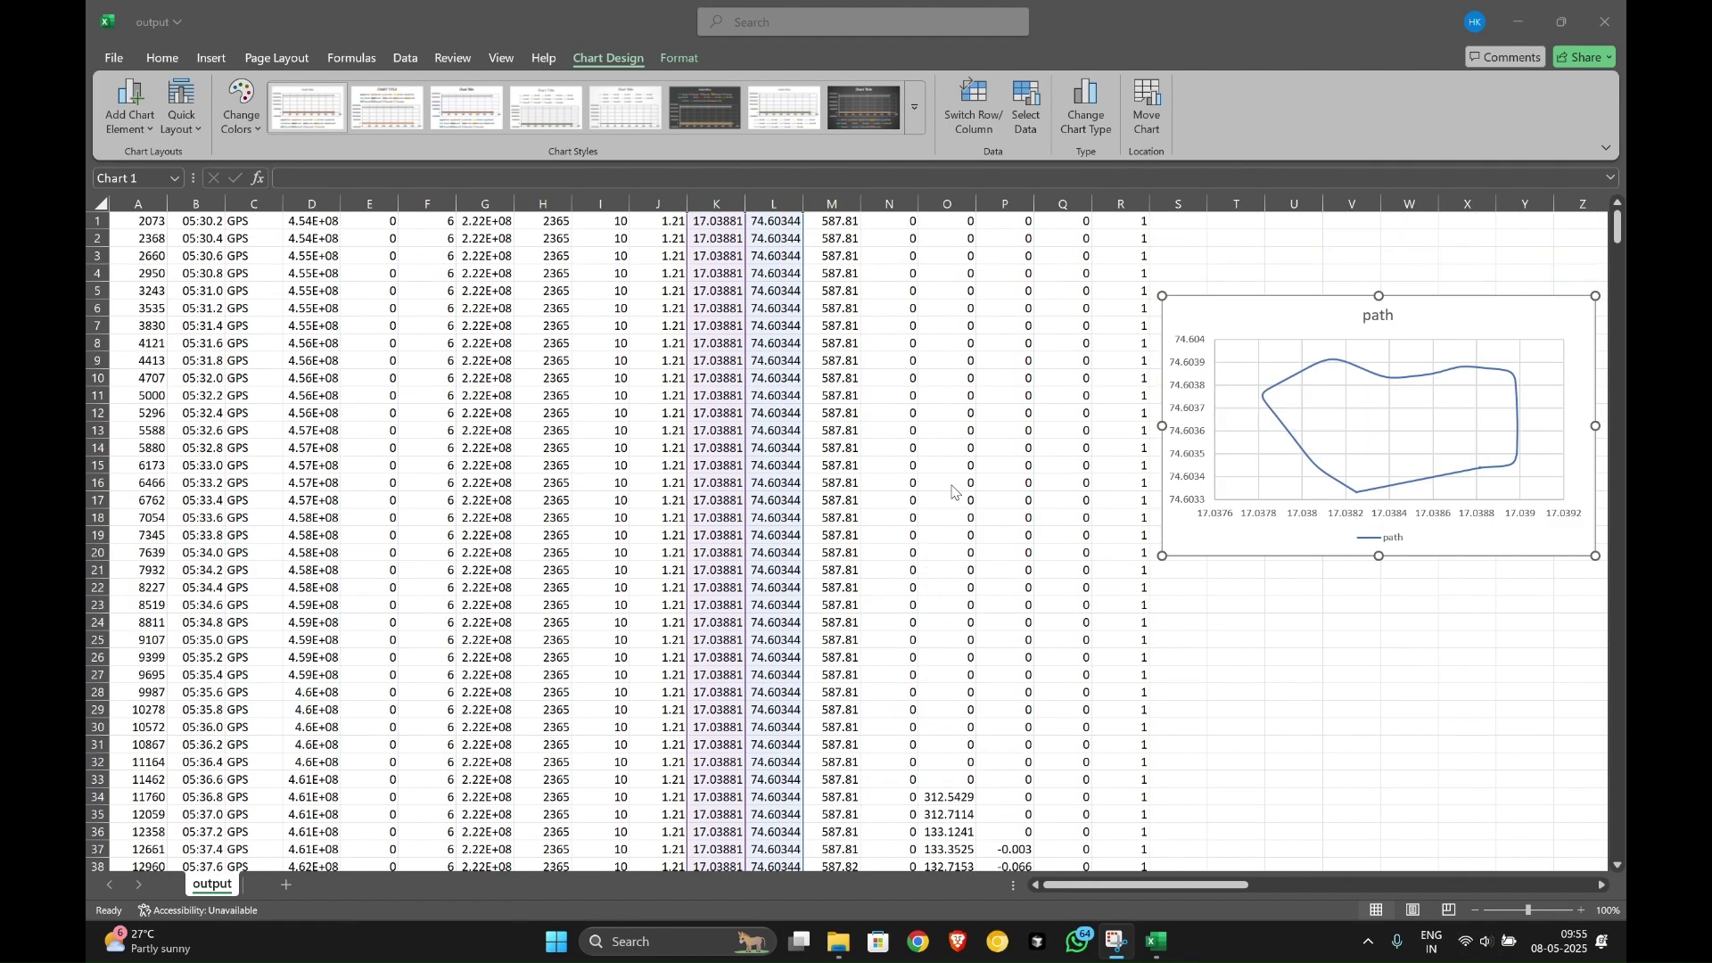